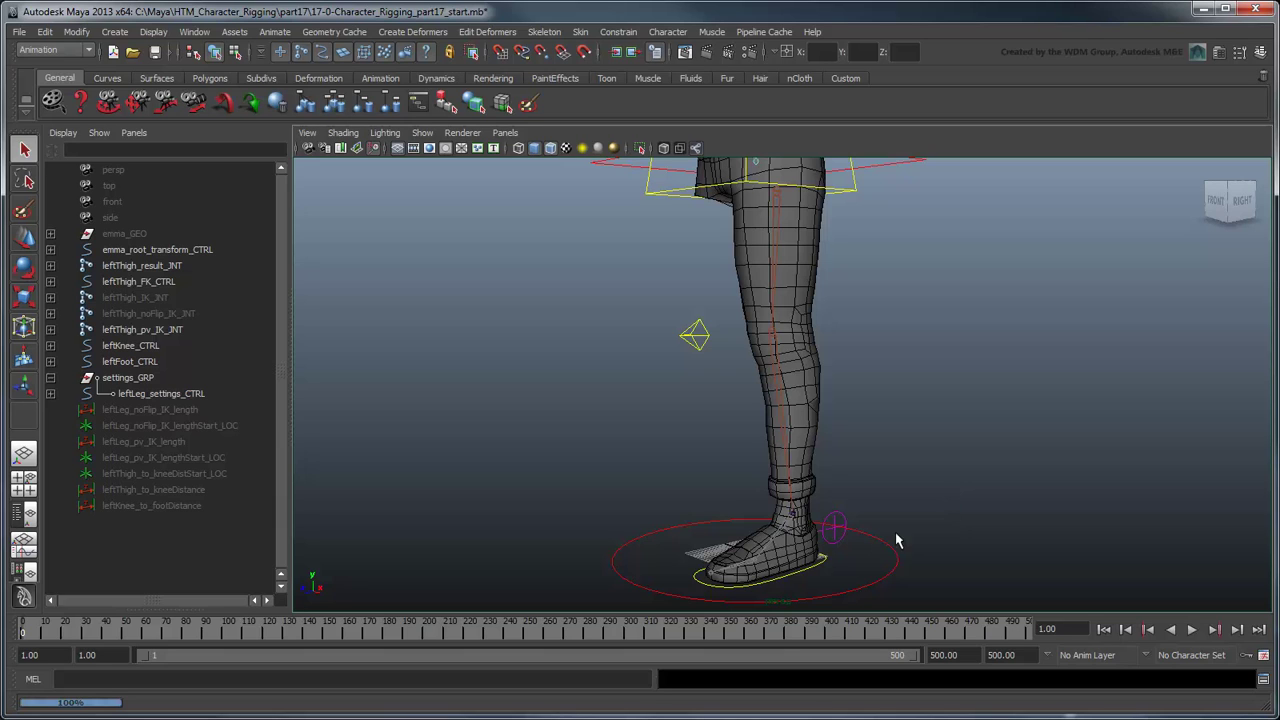
Set the Auto / Manual Knee Blend of leftLeg_settings_CTRL to 0.
left_click(841, 542)
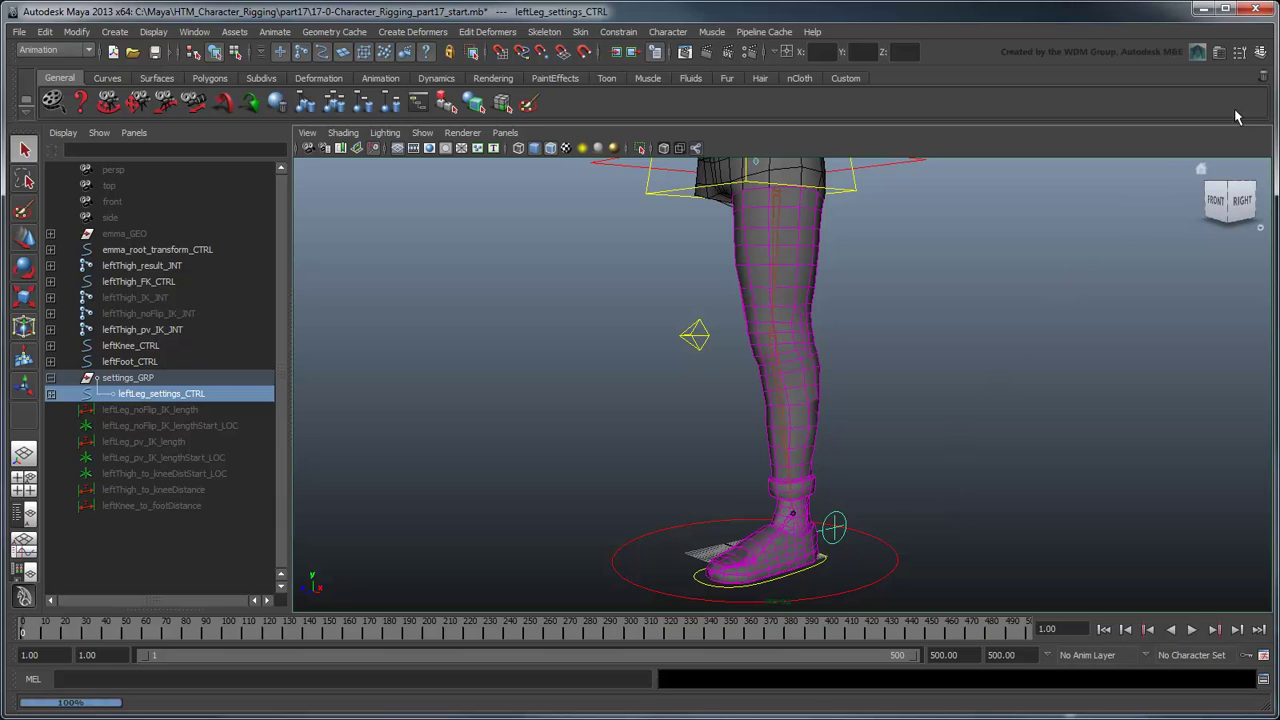
left_click(1262, 52)
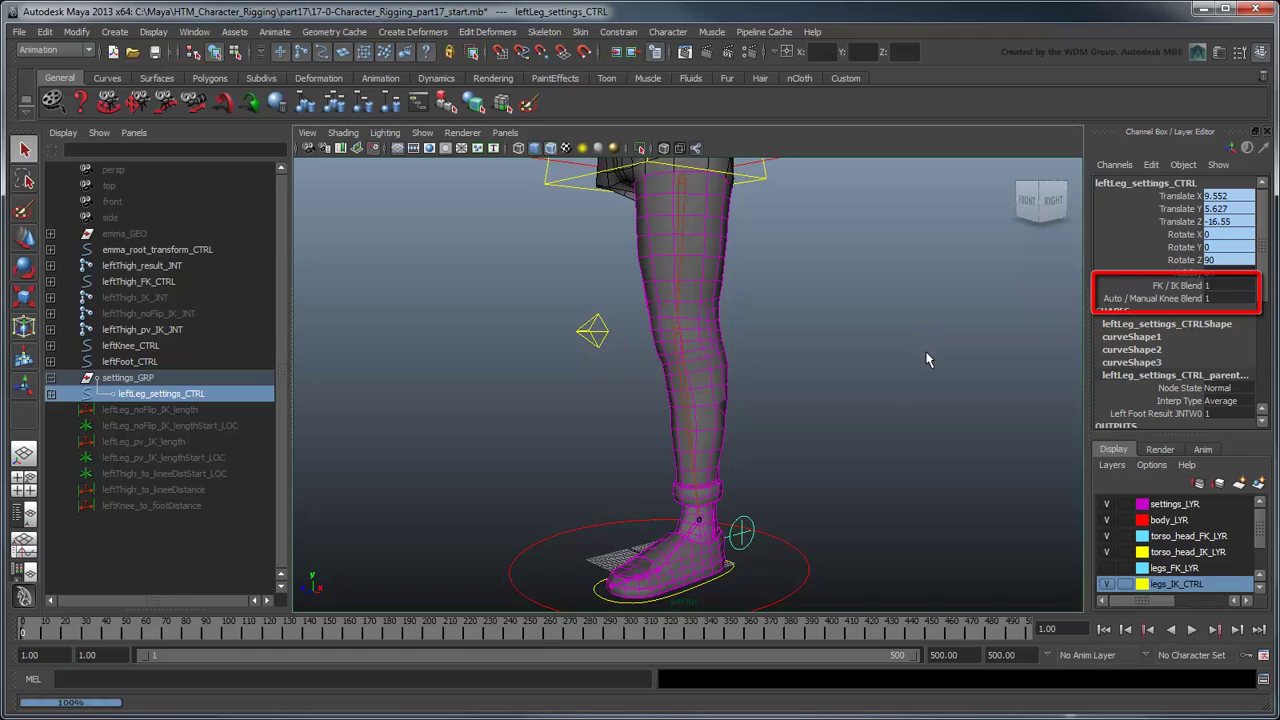
left_click(1222, 298)
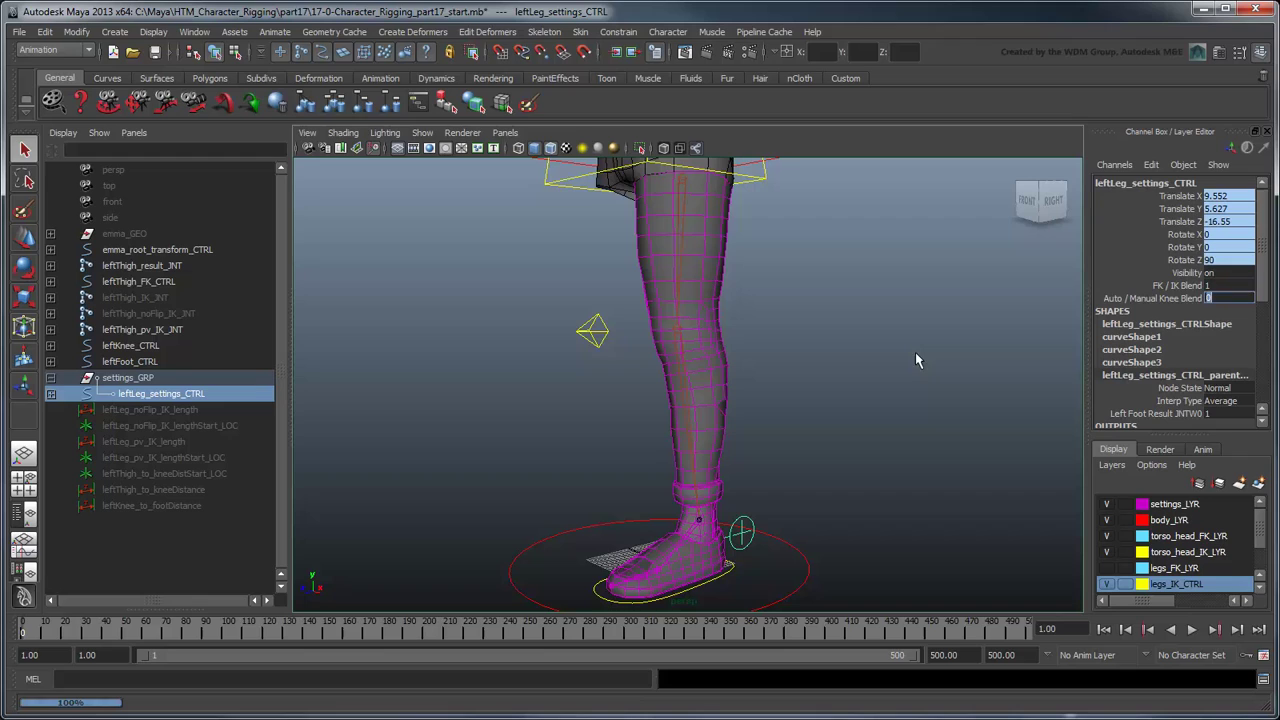
Add a keyable float attribute autoKneeThighLength to leftFoot_CTRL with minimum 0 and default 1.
left_click(176, 363)
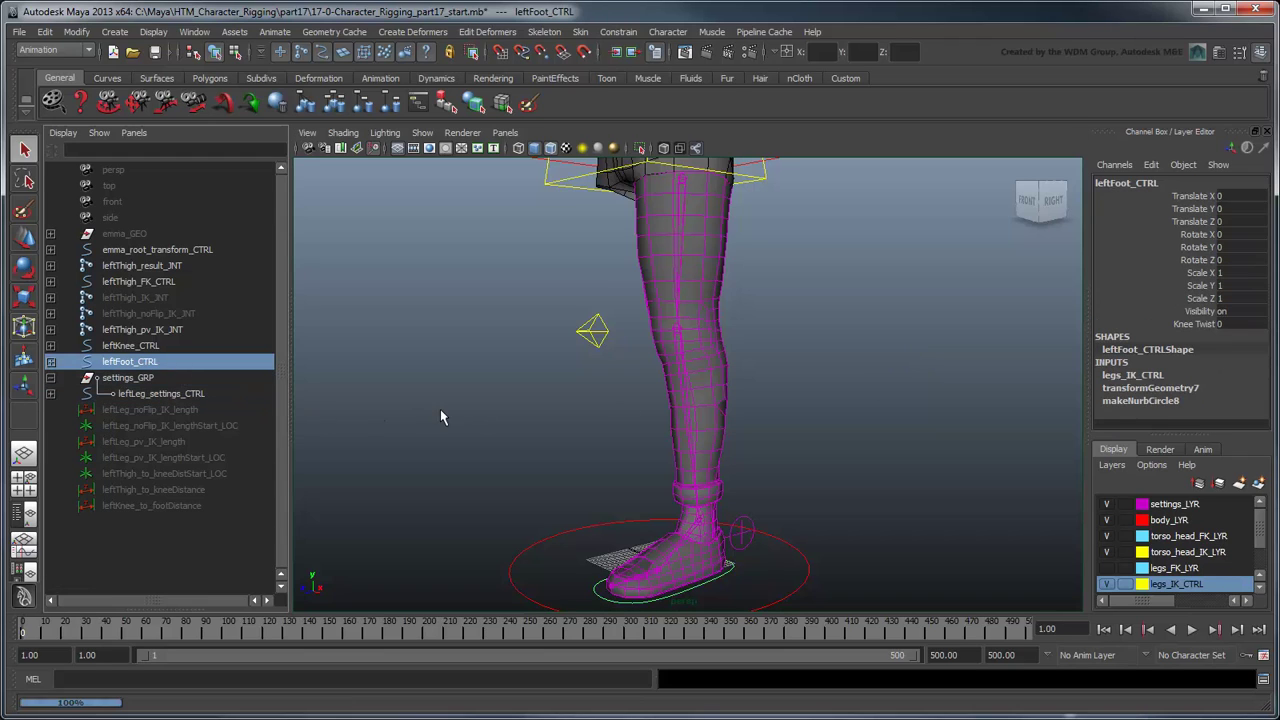
left_click(1152, 167)
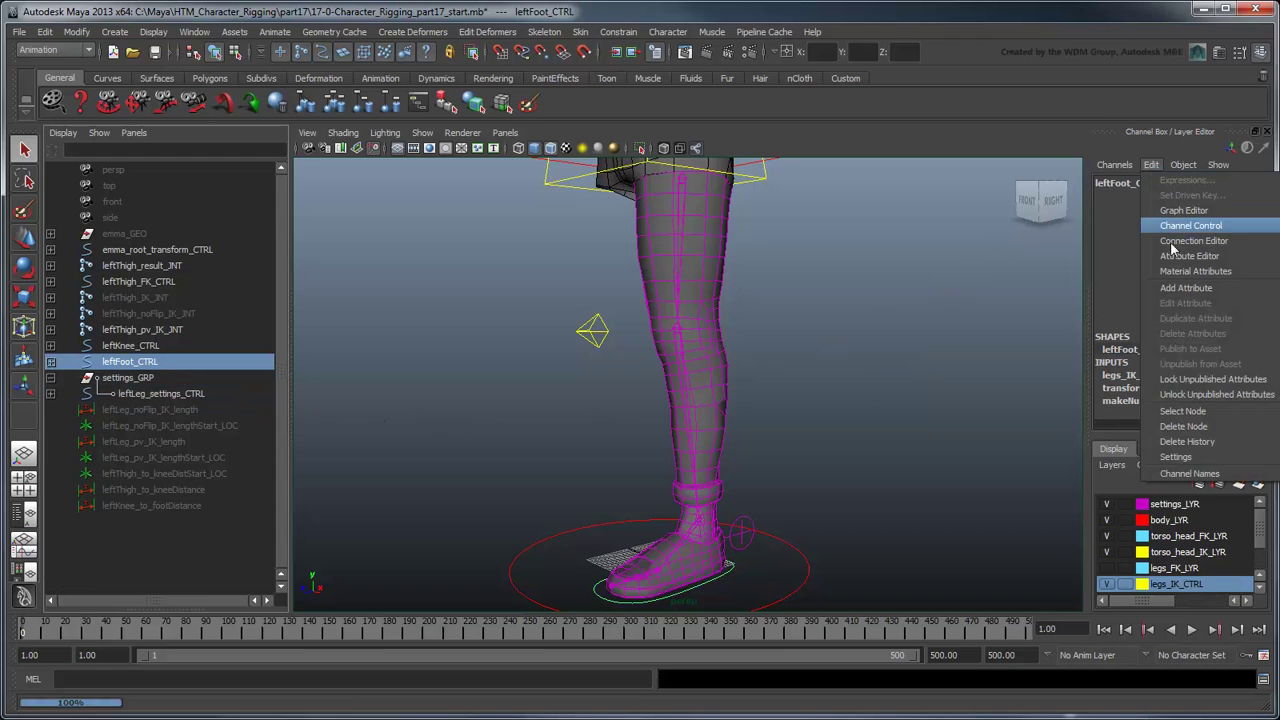
left_click(1230, 291)
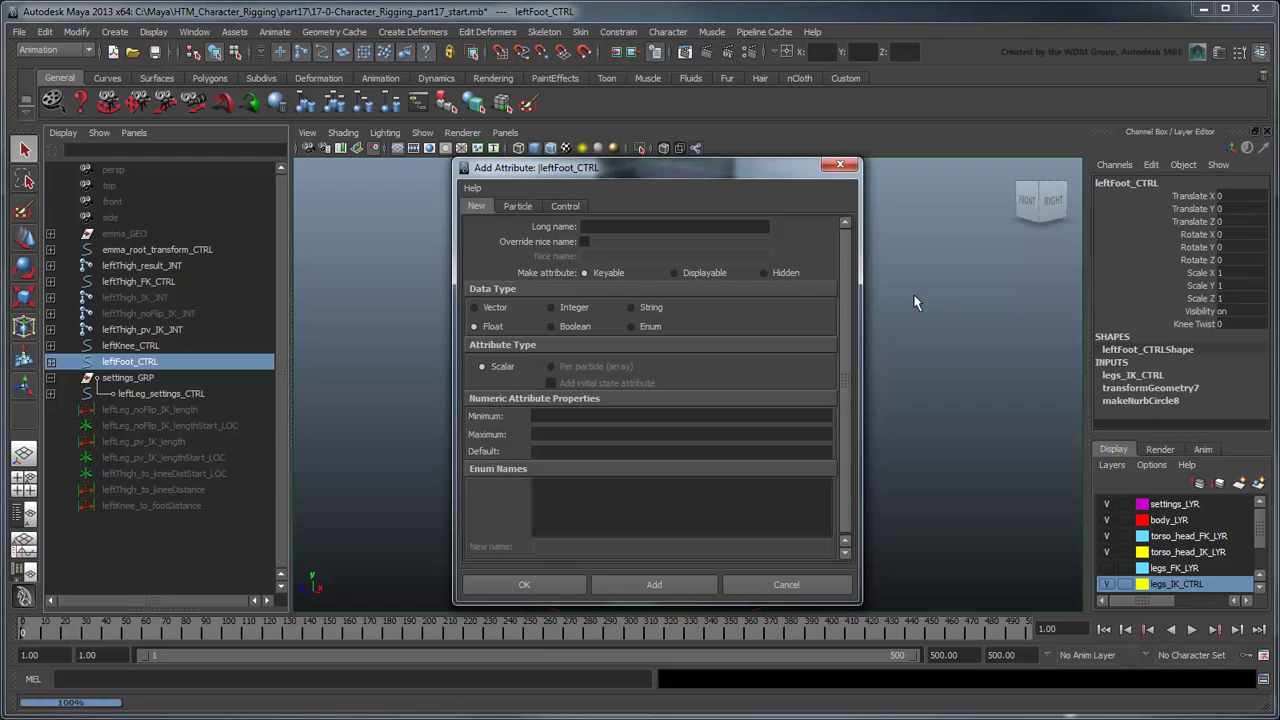
type("autoKneeThighLength")
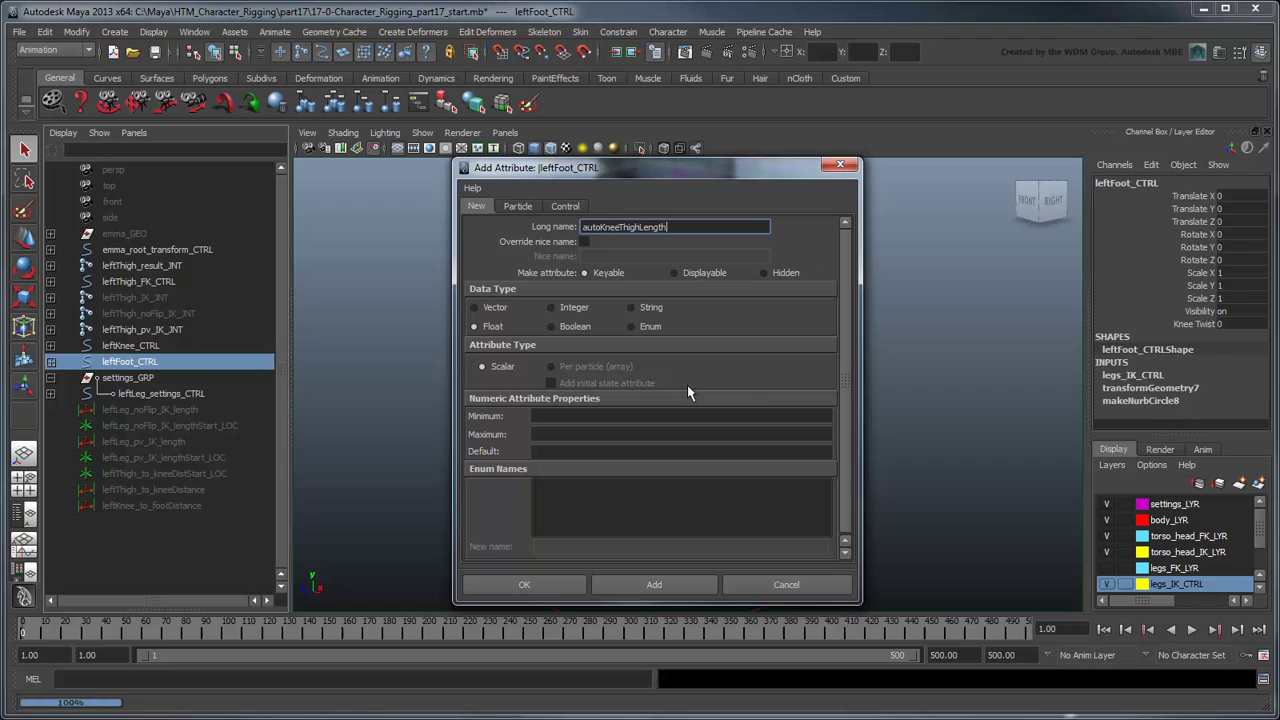
left_click(647, 416)
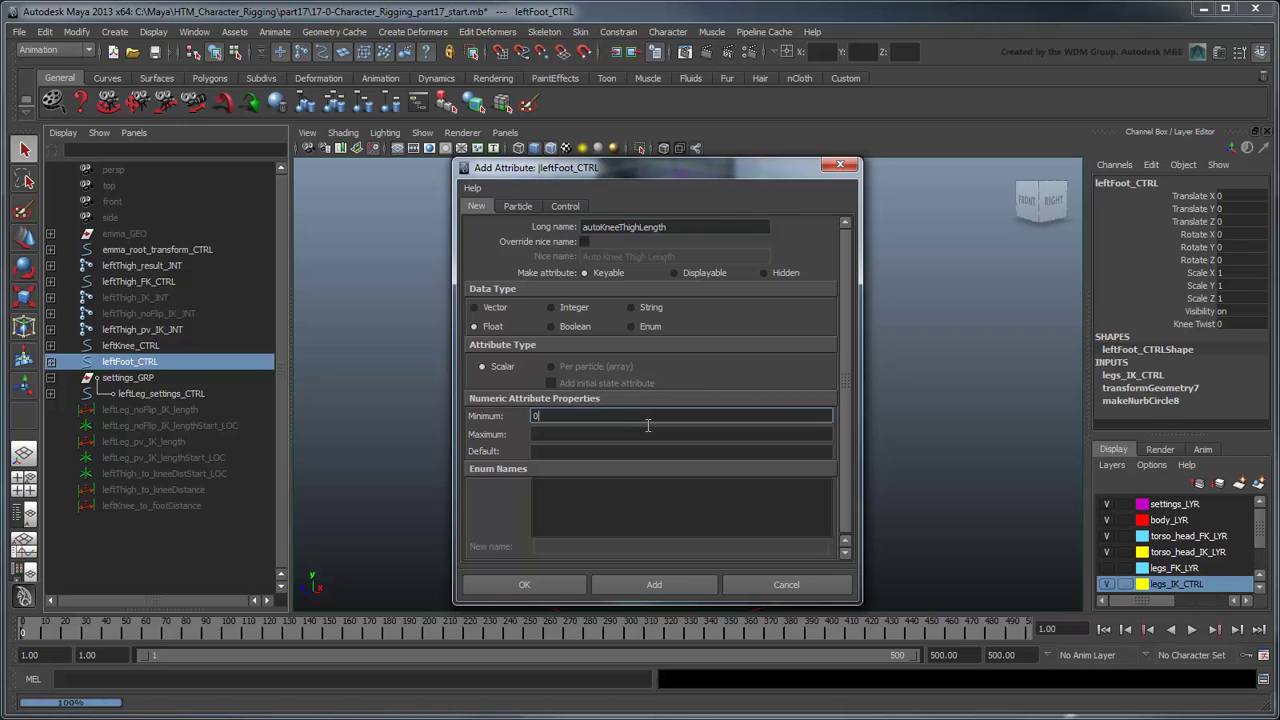
key("Tab")
key("Tab")
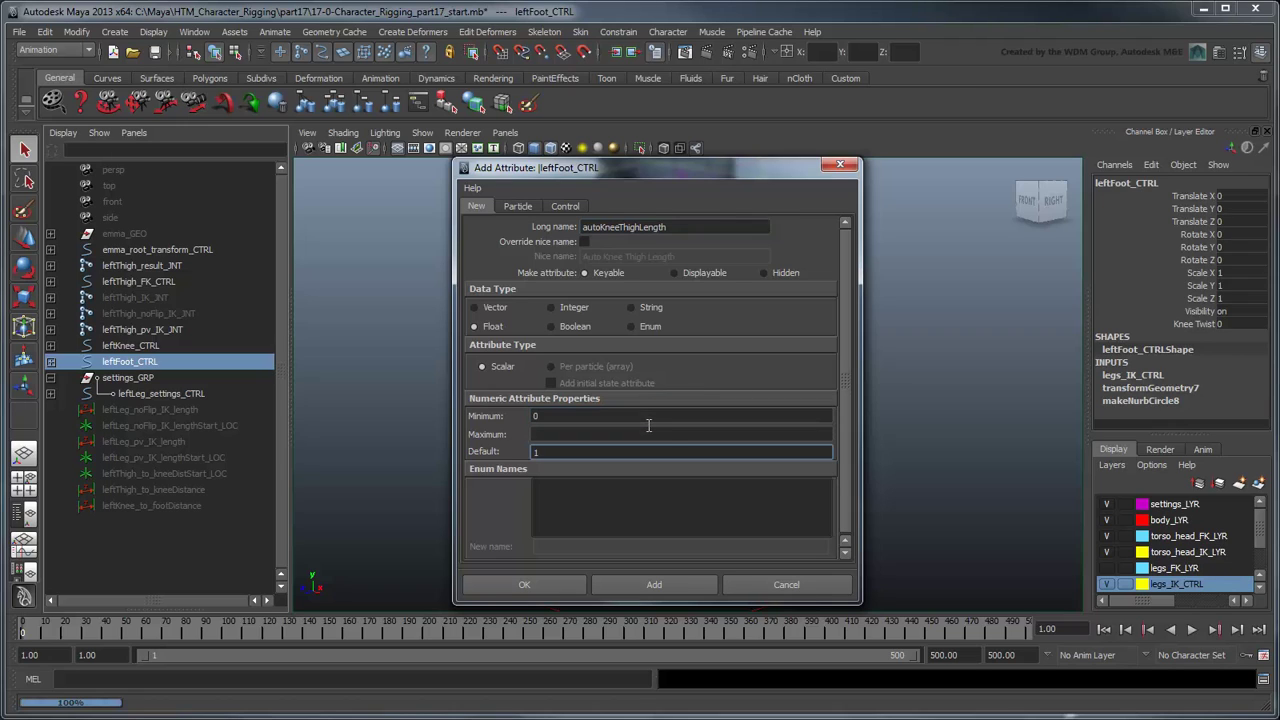
left_click(655, 582)
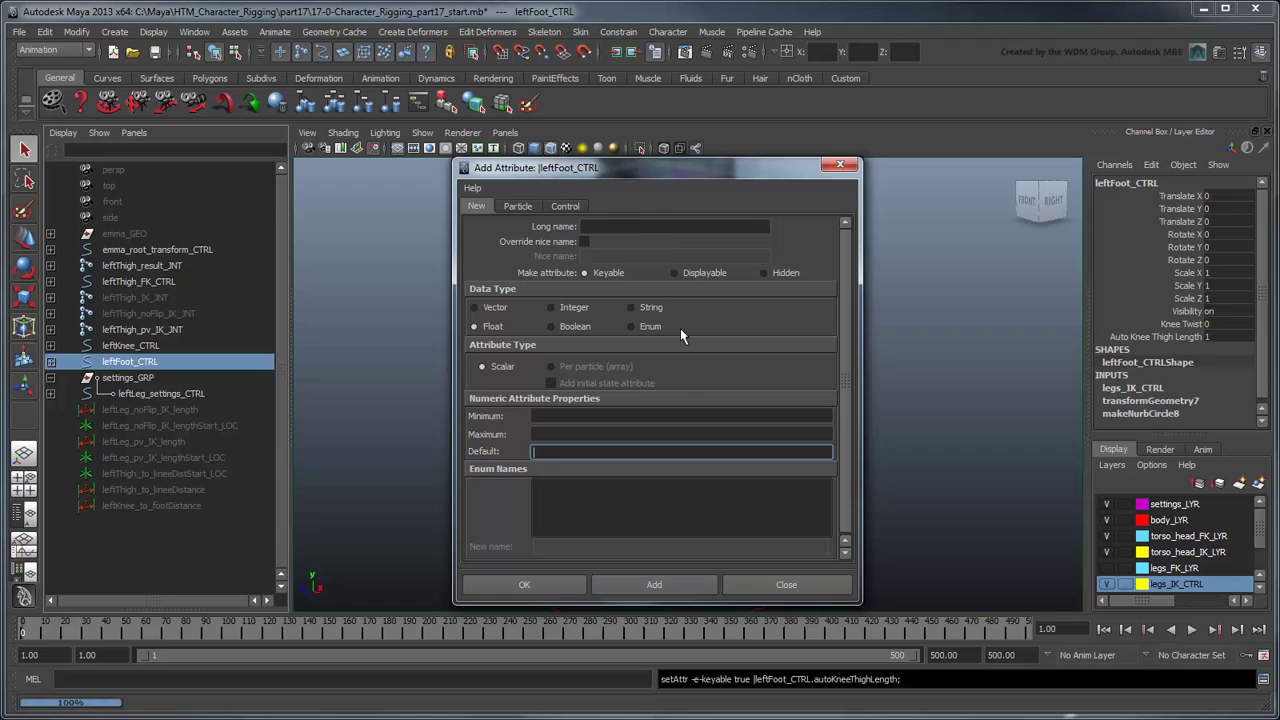
Add a second float attribute, autoKneeShinLength, to leftFoot_CTRL with minimum 0 and default 1, and finish adding attributes.
left_click(660, 229)
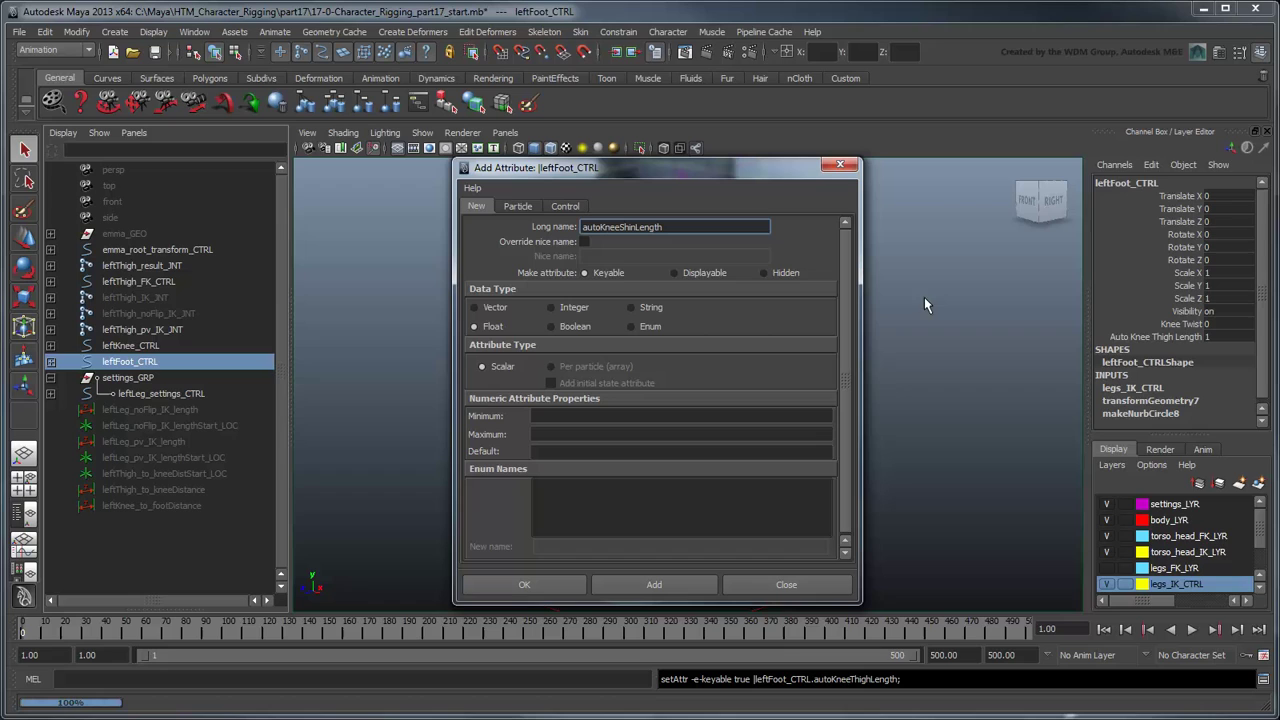
left_click(646, 416)
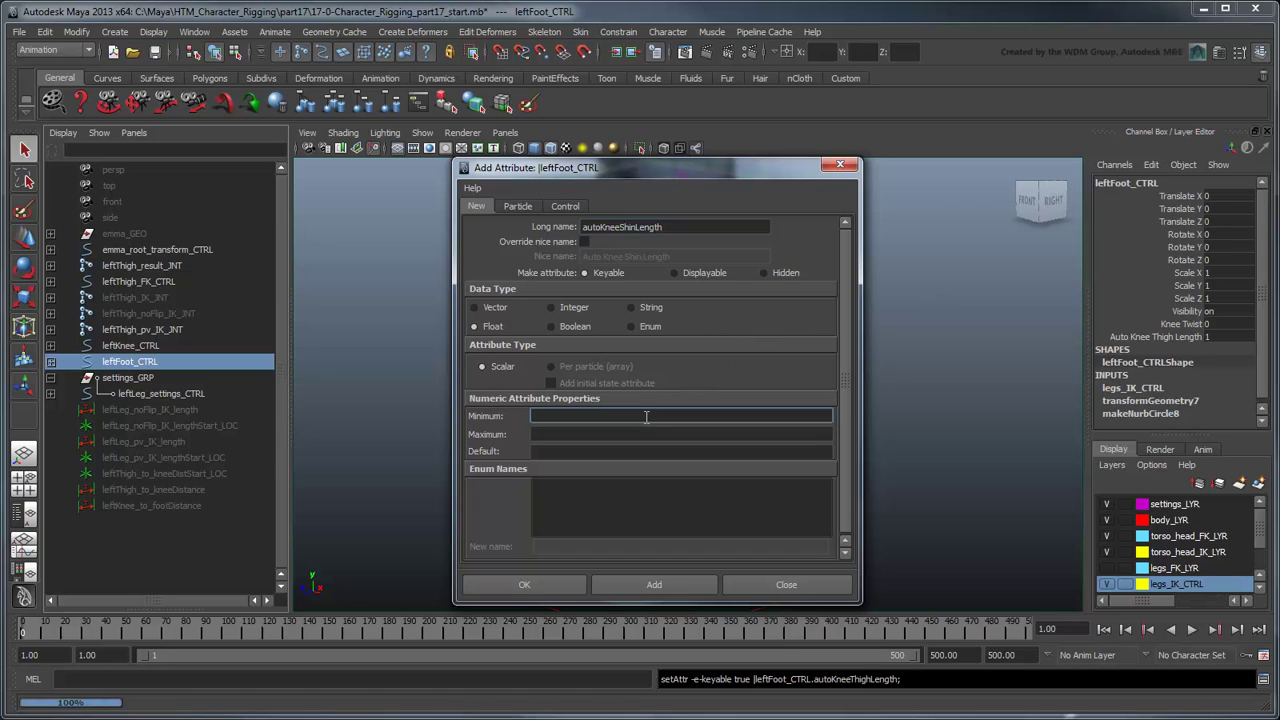
type("0")
key("Tab")
key("Tab")
type("1")
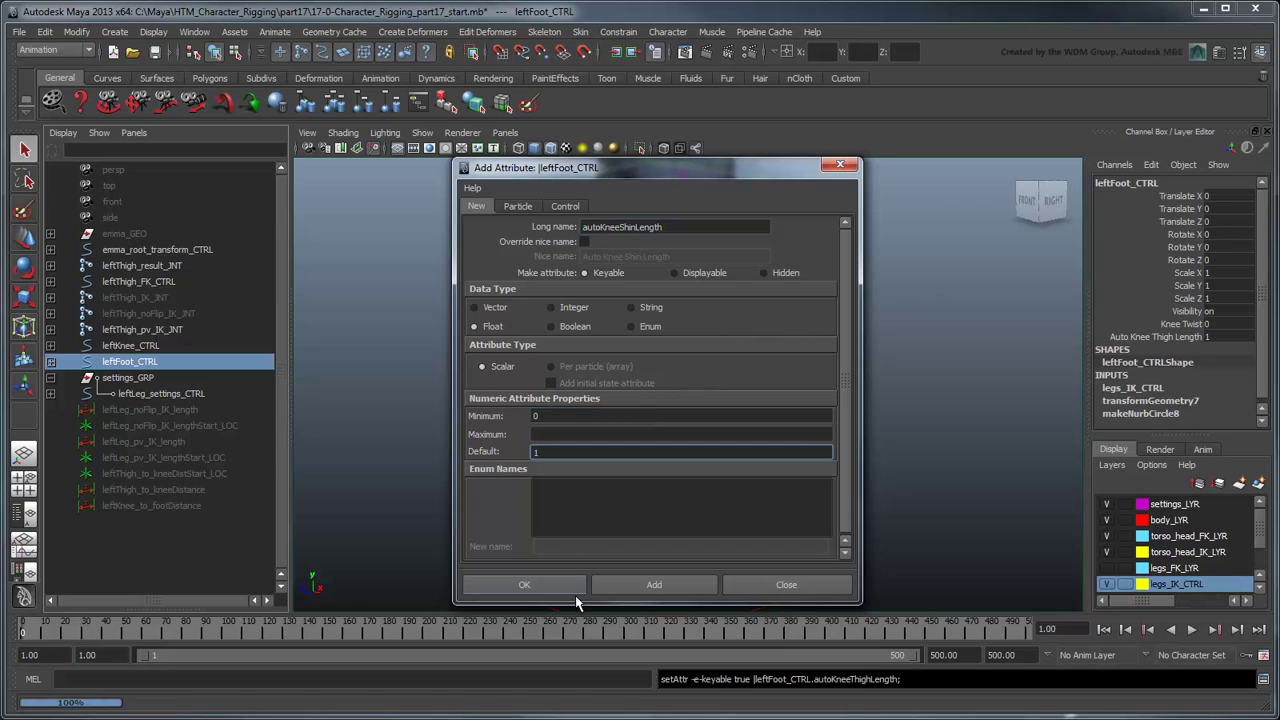
left_click(524, 585)
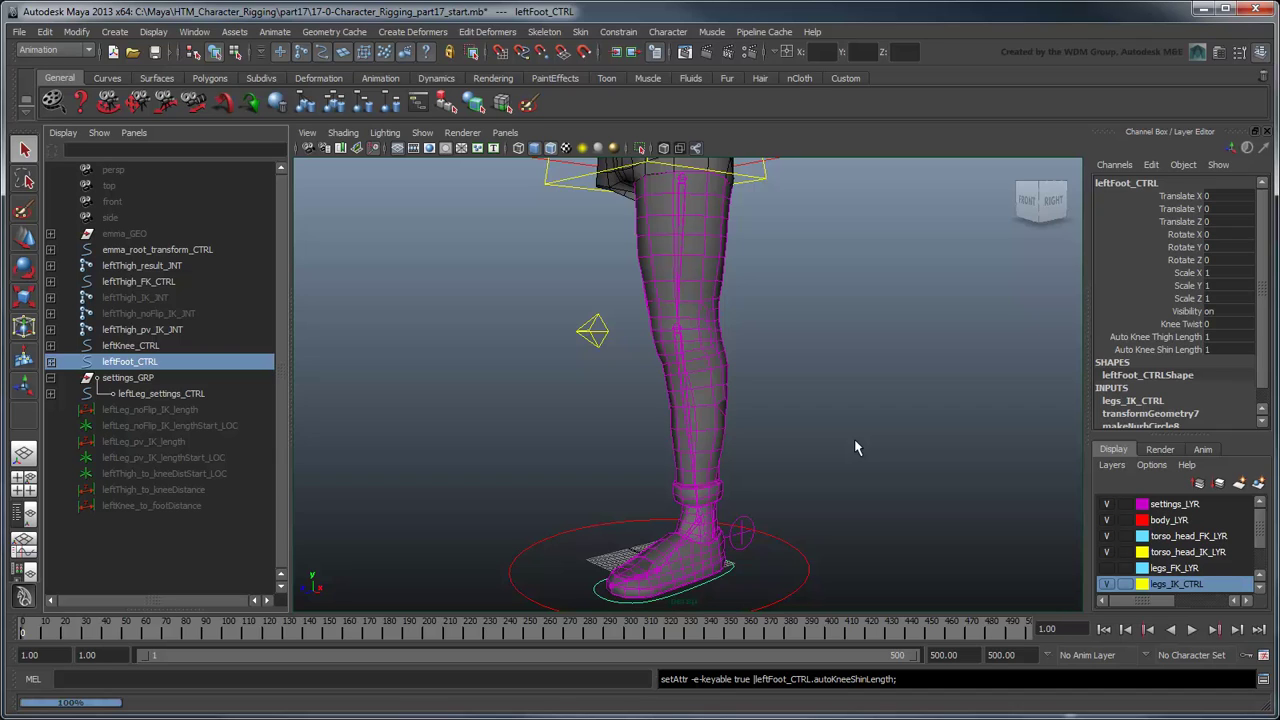
Graph the input and output connections of leftFoot_CTRL, leftShin_noFlip_IK_JNT and leftFoot_noFlip_IK_JNT in the Node Editor.
left_click(51, 315)
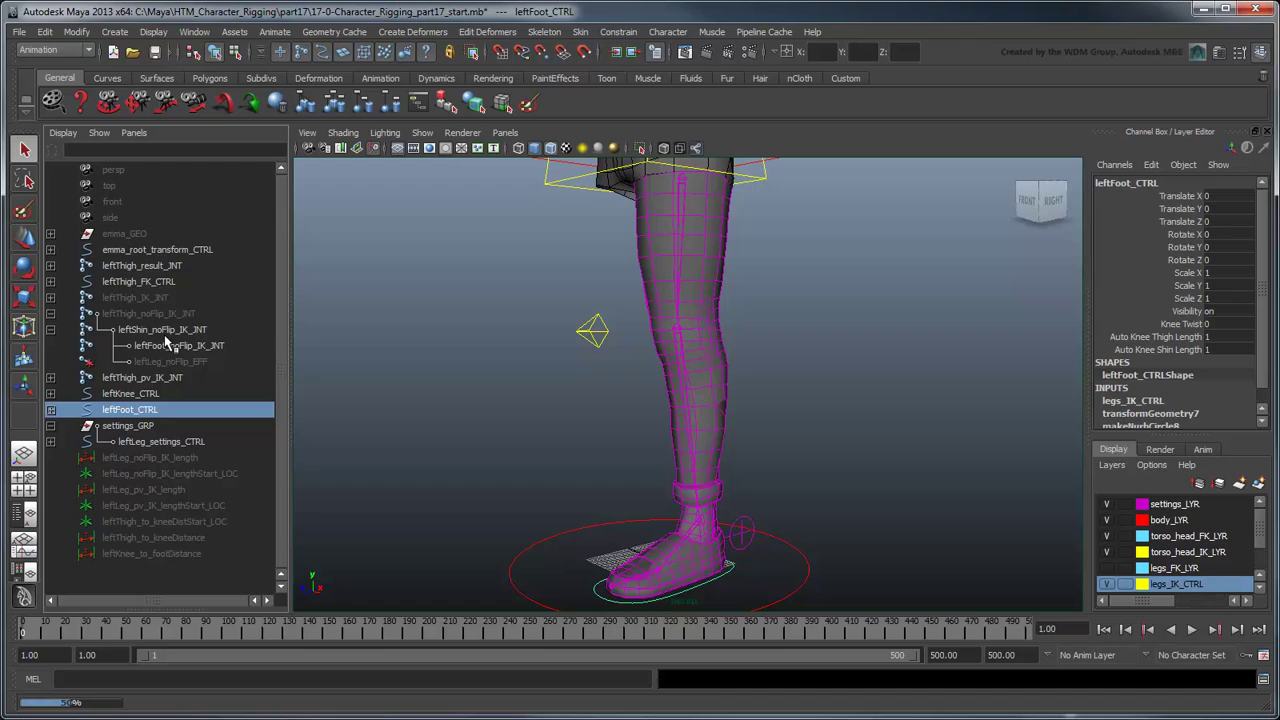
left_click(165, 331, "ctrl")
left_click(171, 347, "ctrl")
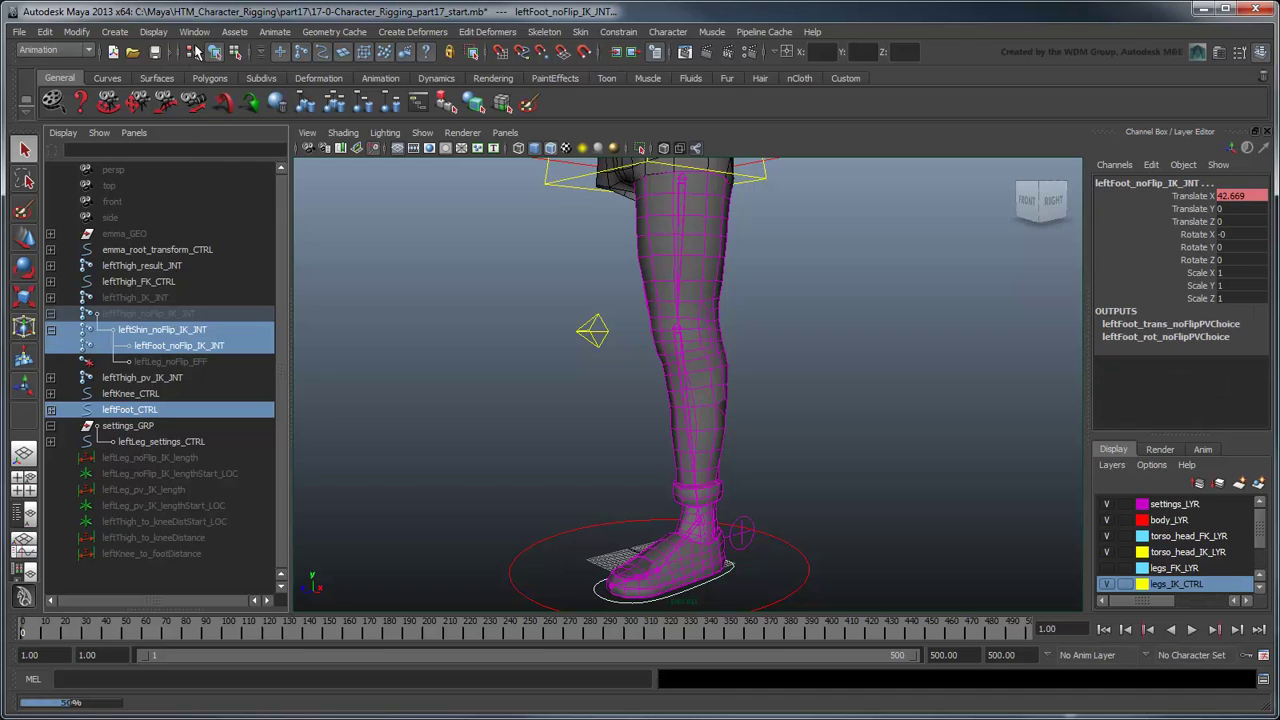
left_click(194, 31)
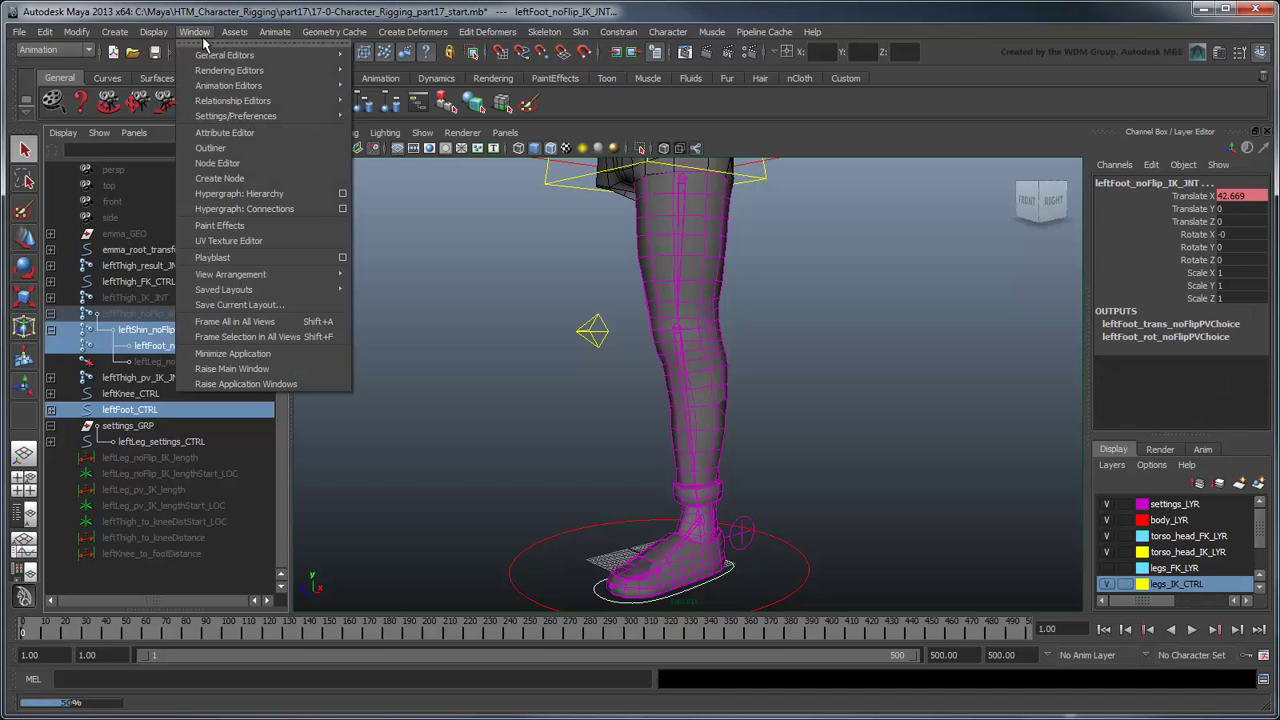
left_click(240, 164)
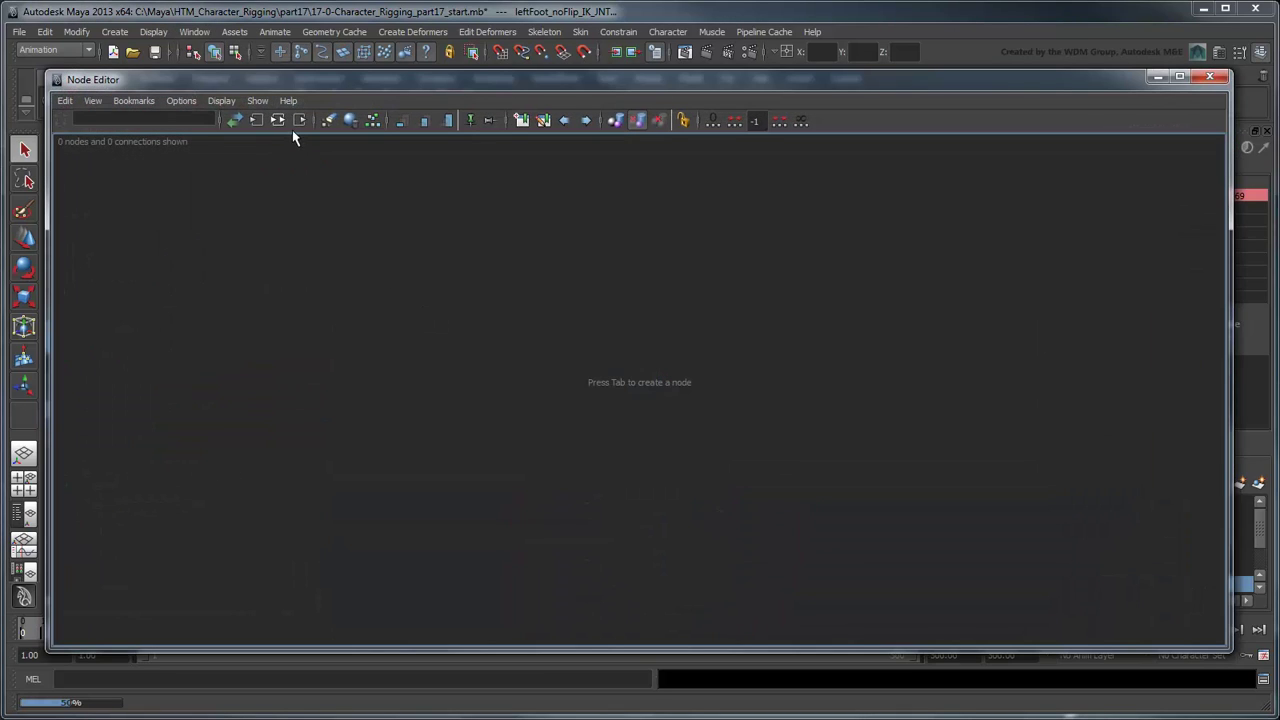
left_click(278, 120)
scroll(488, 517, "up", 5)
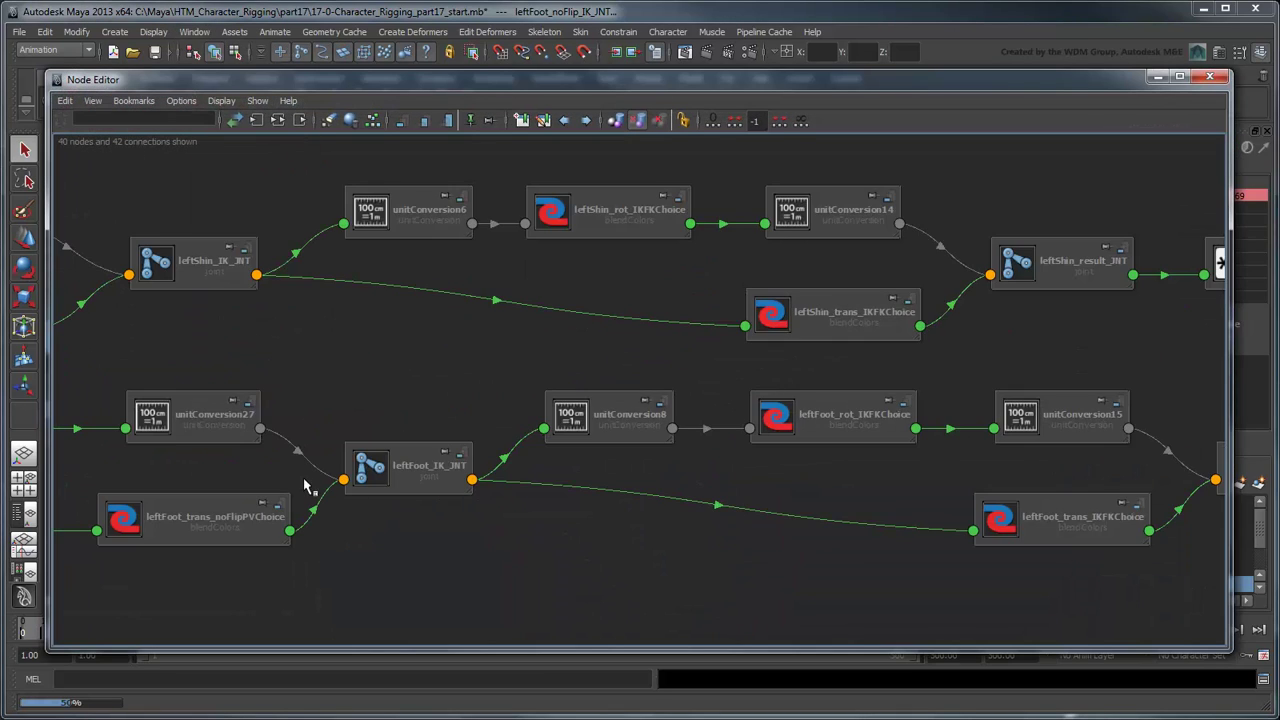
scroll(960, 423, "up", 3)
middle_click_drag(960, 423, 1123, 428)
middle_click_drag(540, 360, 1010, 394)
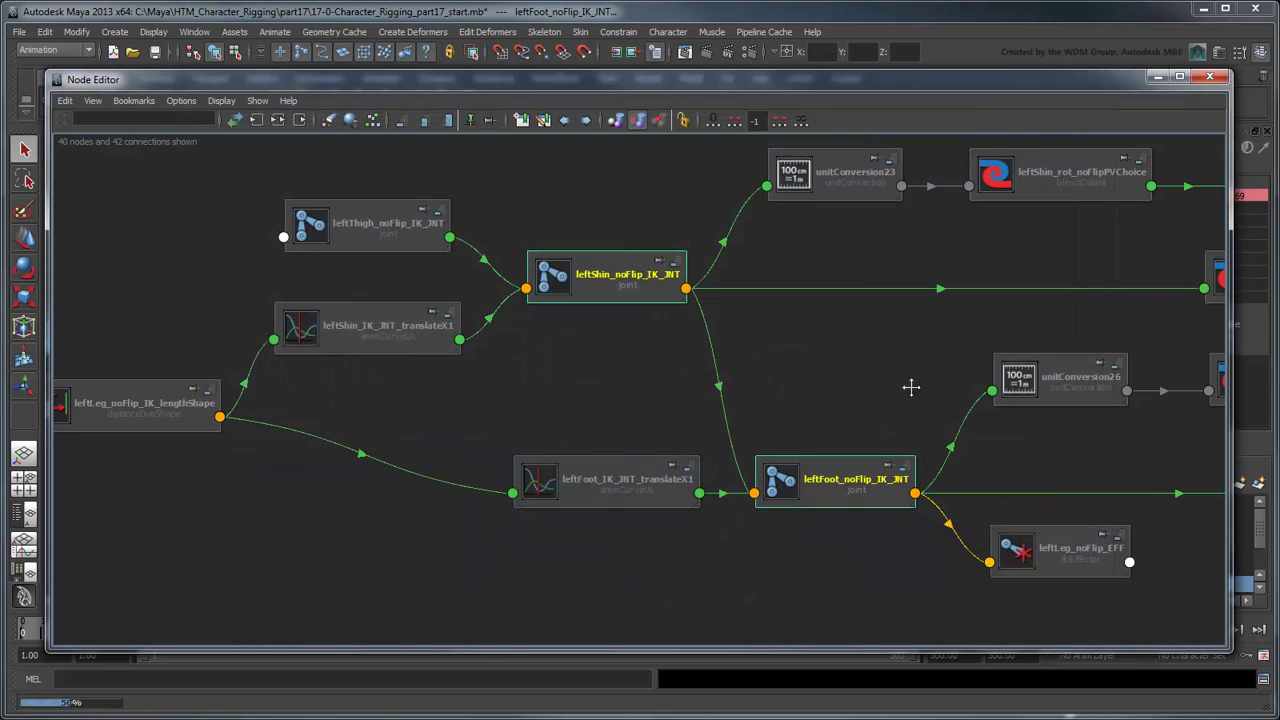
Create a multiplyDivide node named leftThigh_noFlipScale_MULT near the leftShin_noFlip_IK_JNT node.
key("Tab")
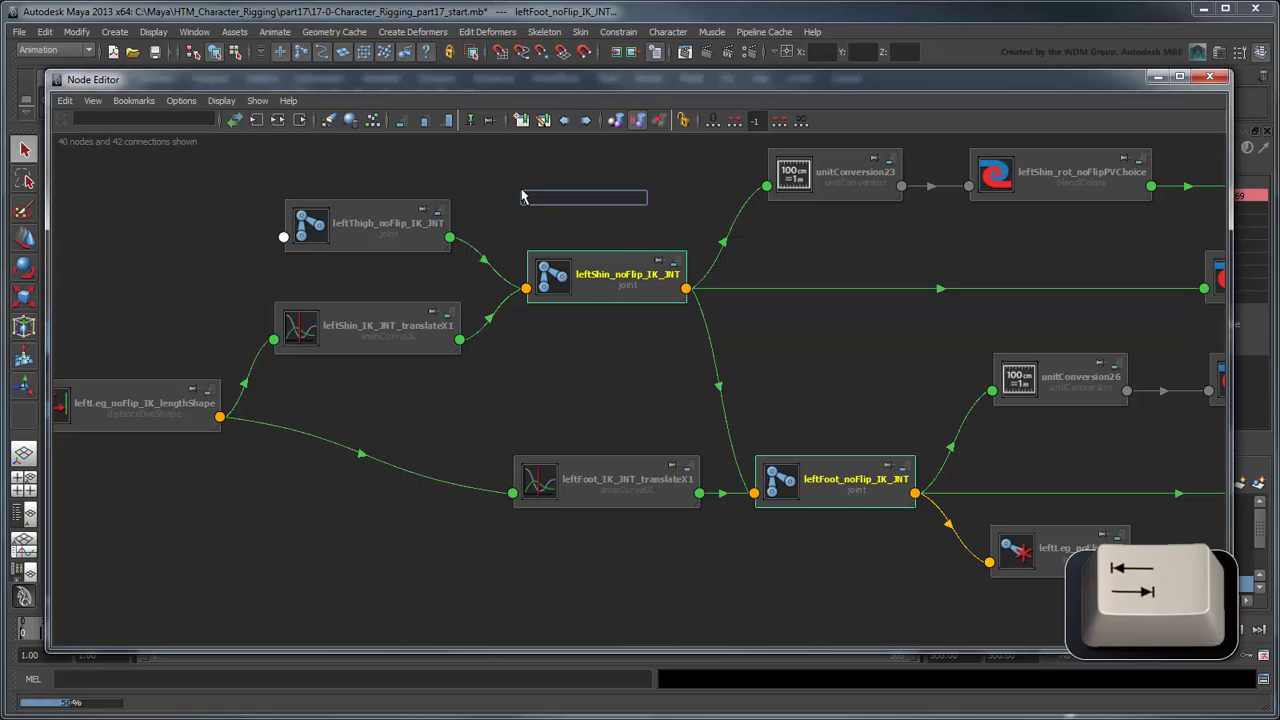
type("multiplyDivide")
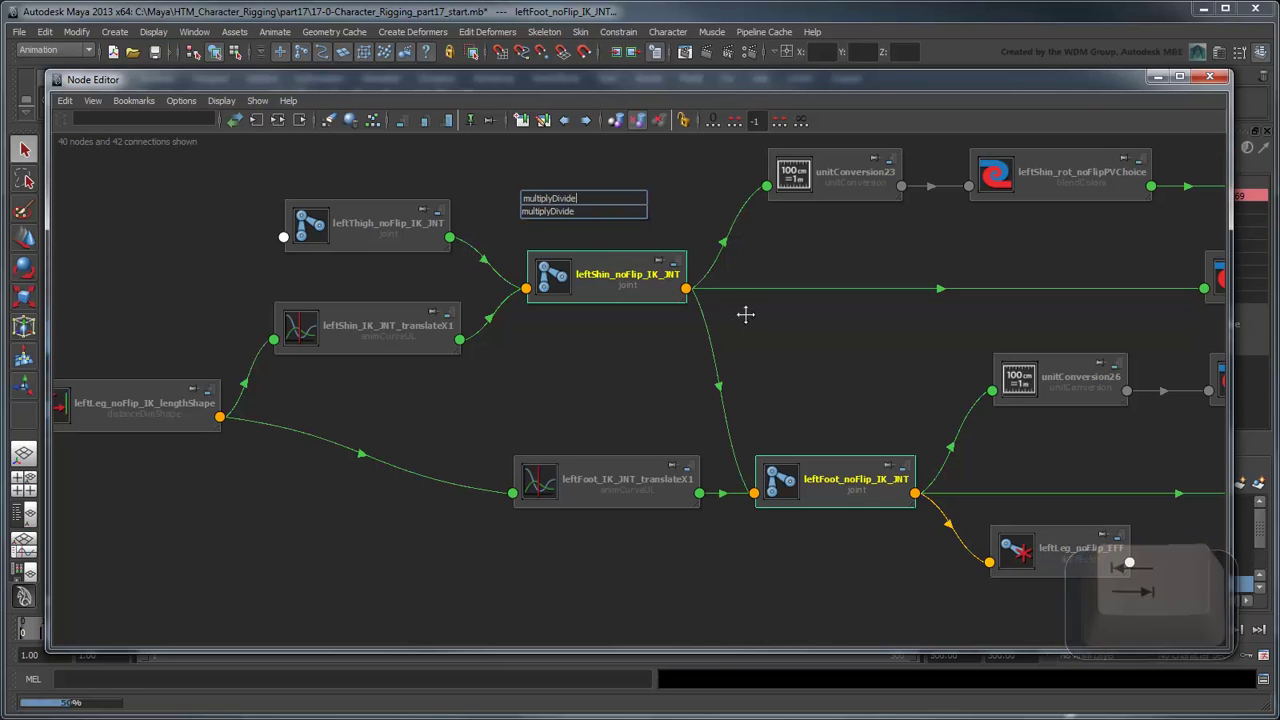
key("Return")
double_click(623, 222)
type("lef")
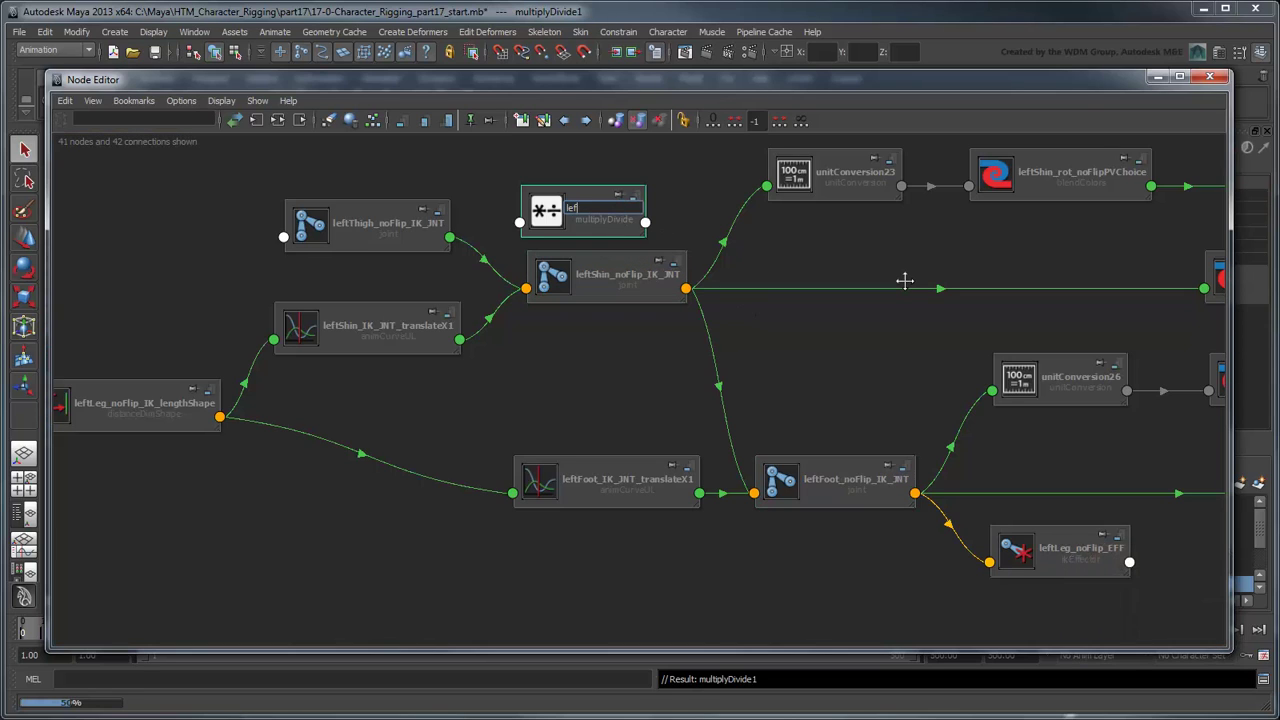
type("tThigh_noFlipScale_MULT")
key("Return")
Widen the leftThigh_noFlipScale_MULT node and arrange it between the leftShin_IK_JNT_translateX1 curve and leftShin_noFlip_IK_JNT, with leftThigh_noFlip_IK_JNT above.
left_click_drag(652, 238, 716, 238)
left_click_drag(620, 300, 815, 298)
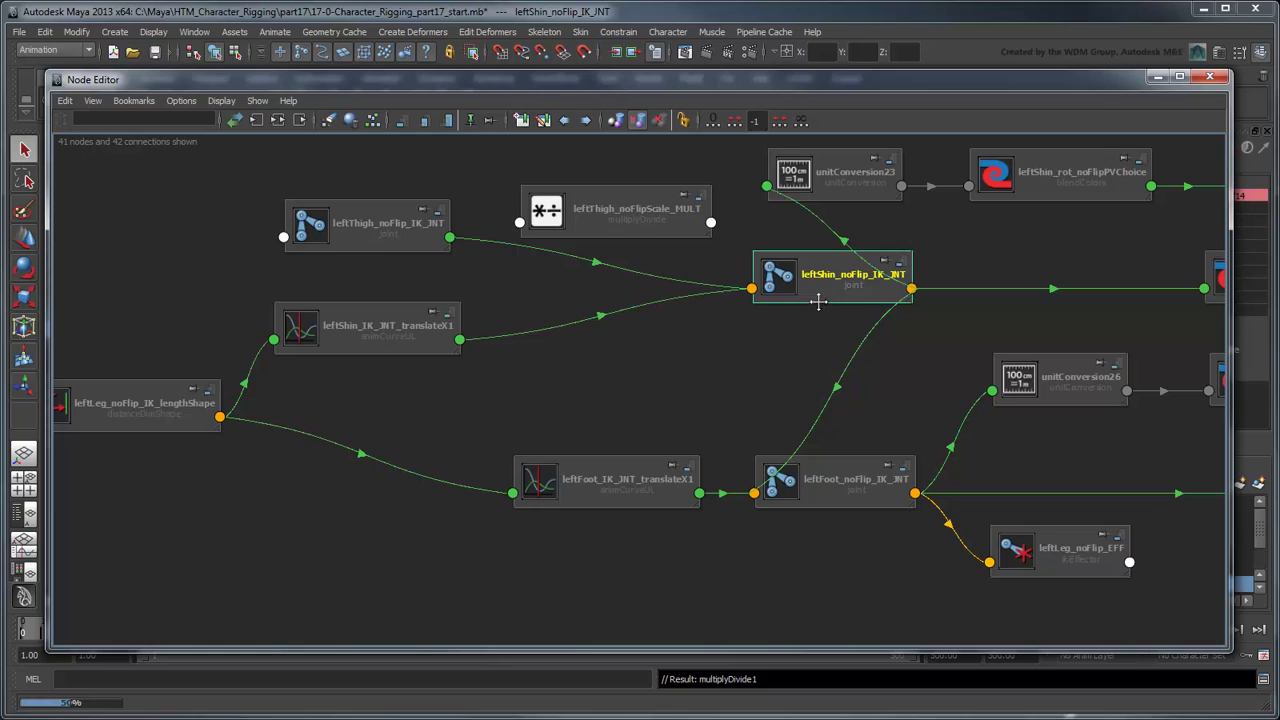
left_click_drag(630, 228, 652, 312)
left_click_drag(440, 248, 724, 202)
Move the leftFoot_CTRL node across the graph to just before leftThigh_noFlipScale_MULT and shift leftShin_noFlip_IK_JNT slightly.
key("a")
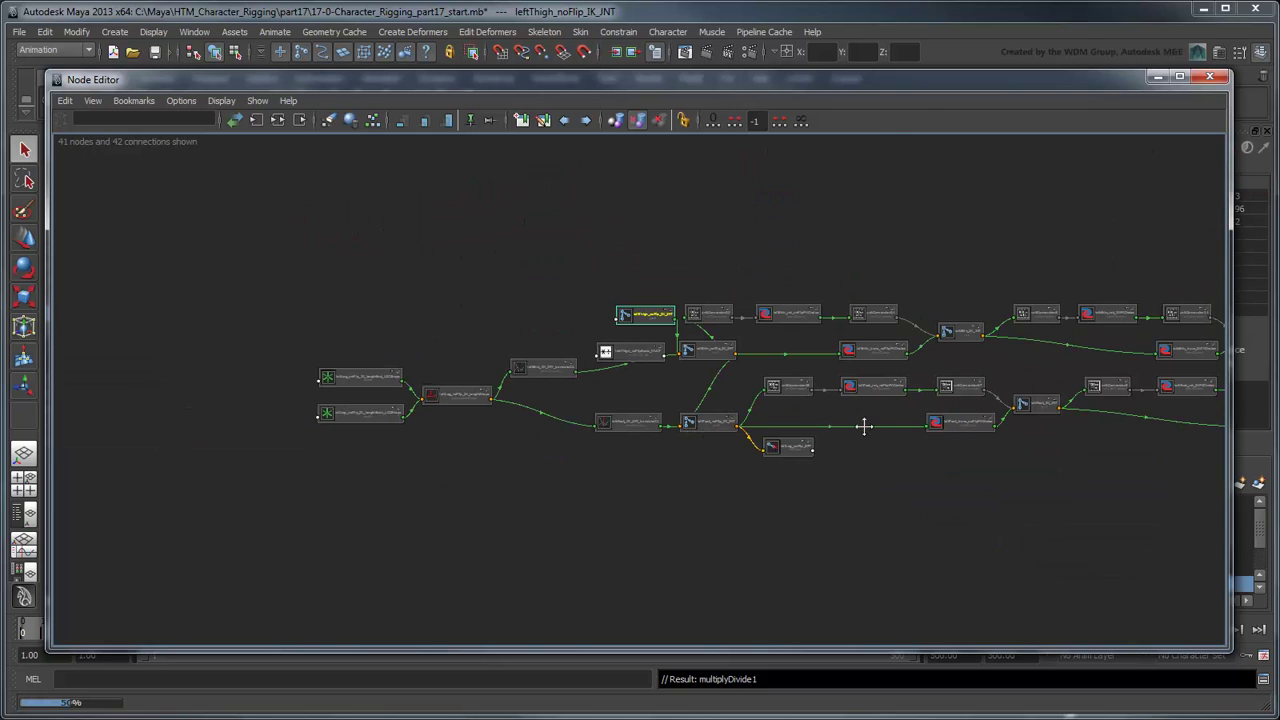
middle_click_drag(1052, 434, 100, 506, "alt")
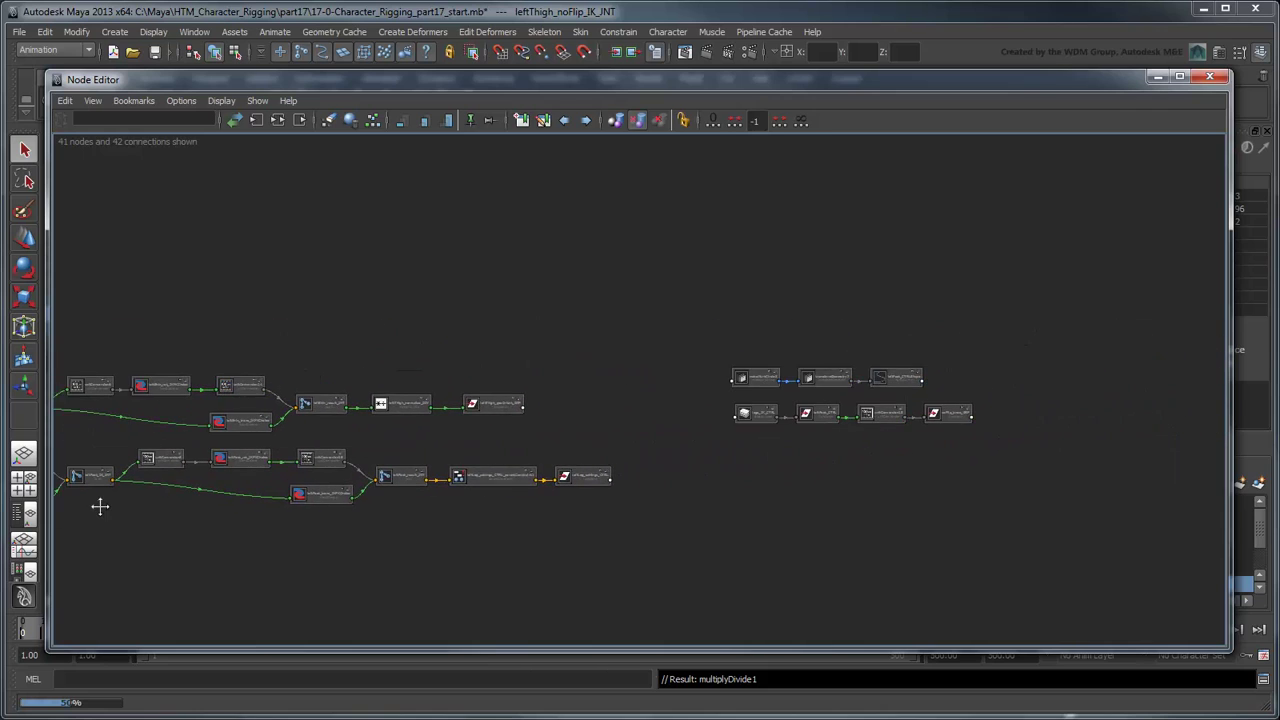
scroll(1011, 457, "up", 3)
middle_click_drag(918, 462, 663, 457, "alt")
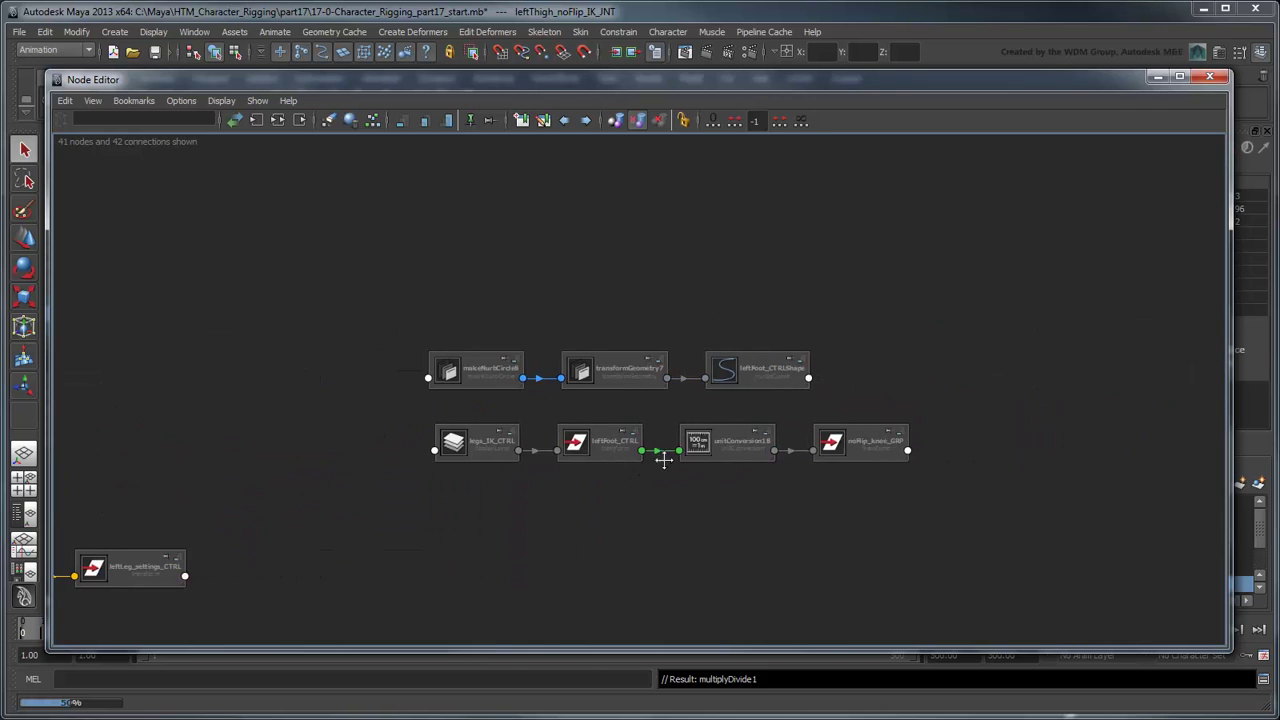
scroll(663, 457, "up", 2)
left_click(636, 474)
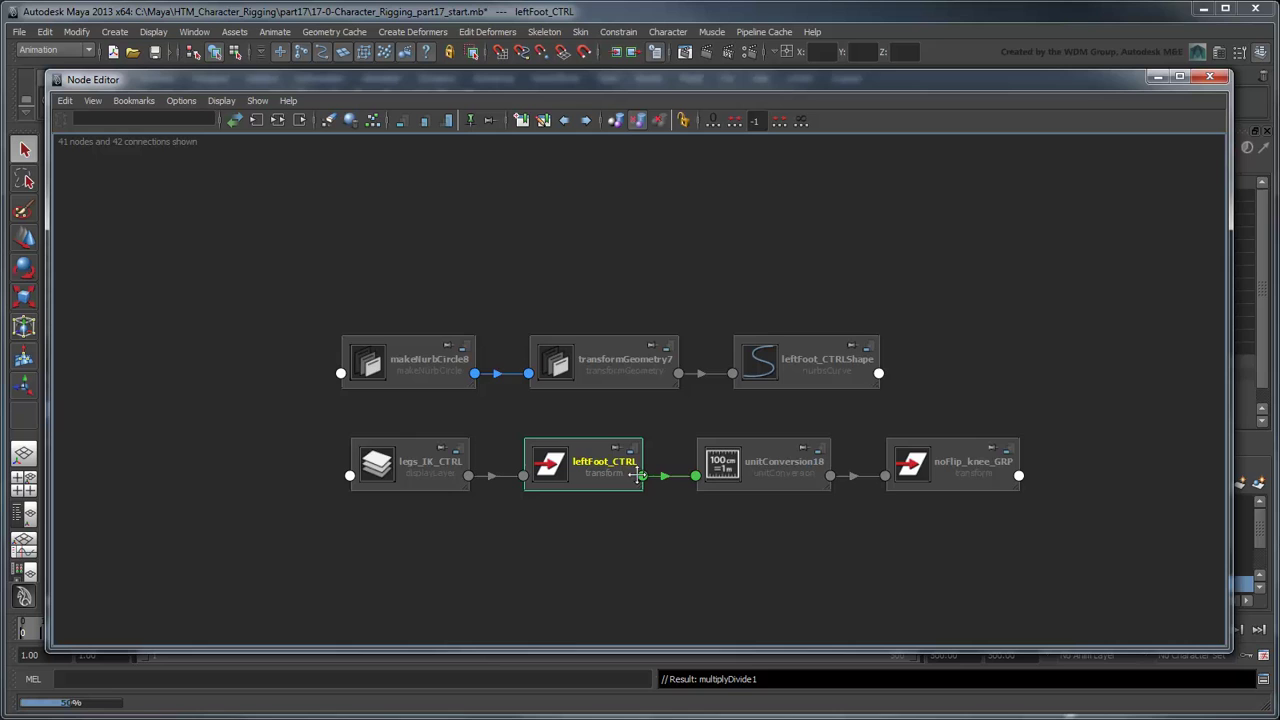
scroll(683, 606, "down", 3)
middle_click_drag(357, 566, 865, 545, "alt")
left_click_drag(1147, 410, 146, 327)
key("ctrl+z")
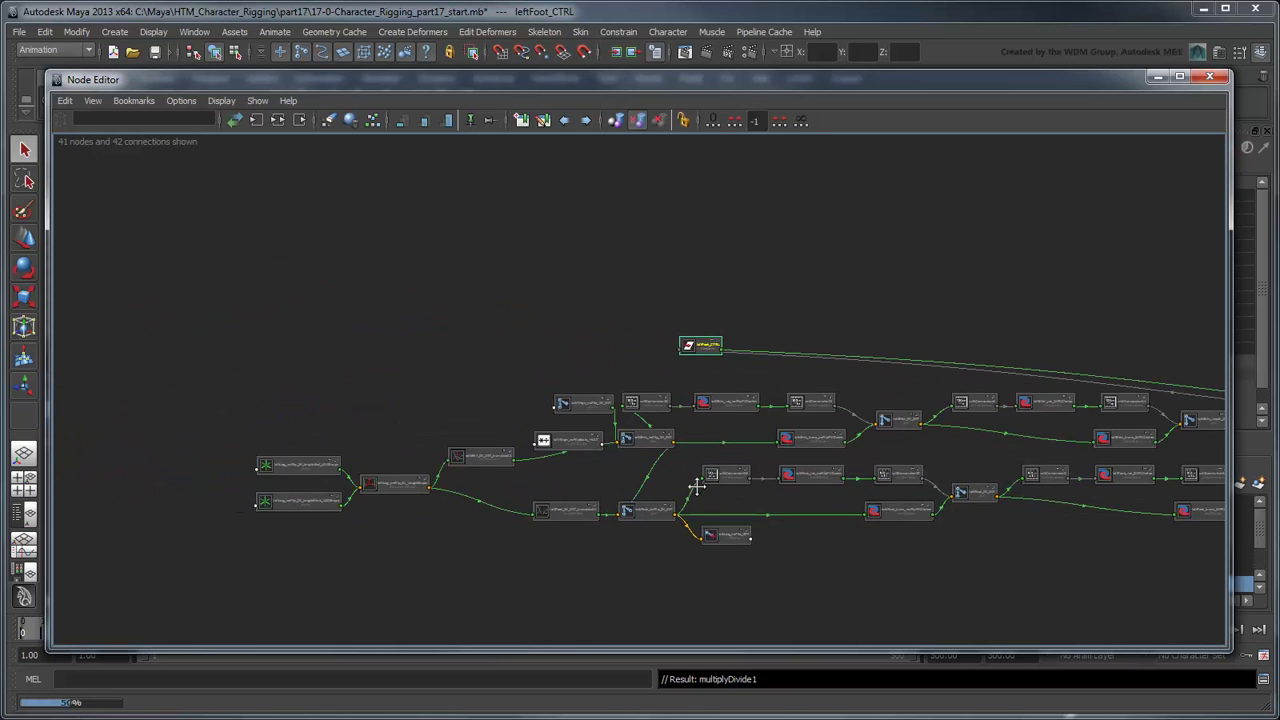
scroll(694, 486, "up", 5)
left_click_drag(920, 155, 115, 415)
middle_click_drag(439, 552, 734, 371, "alt")
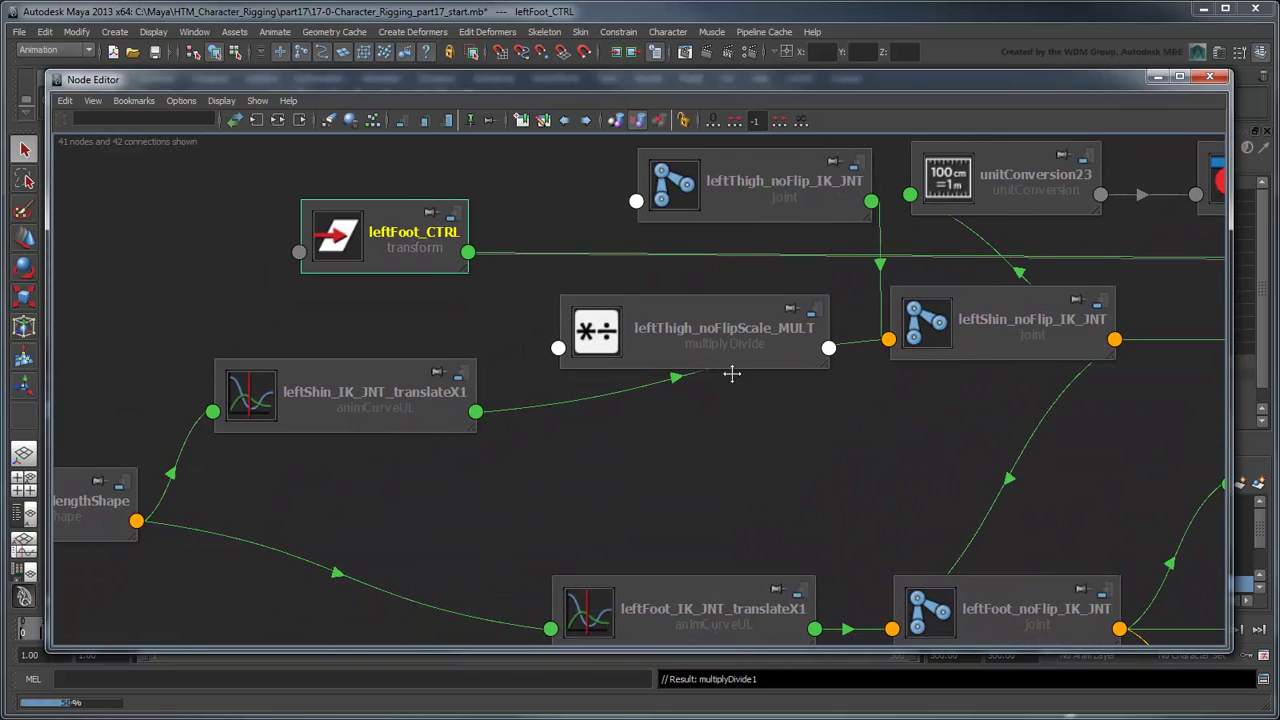
left_click(1011, 351)
left_click_drag(1011, 351, 1018, 364)
Connect the Auto Knee Thigh Length output of leftFoot_CTRL to Input 1X of leftThigh_noFlipScale_MULT.
left_click(352, 248)
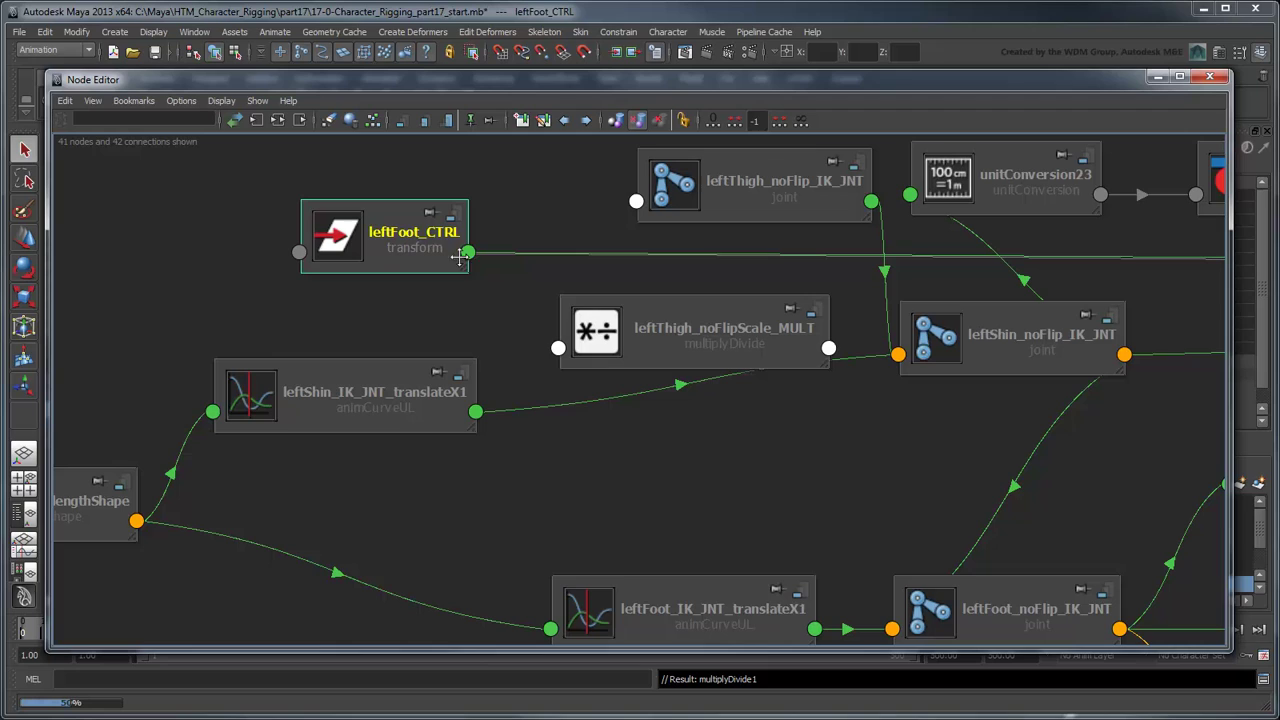
left_click(476, 260)
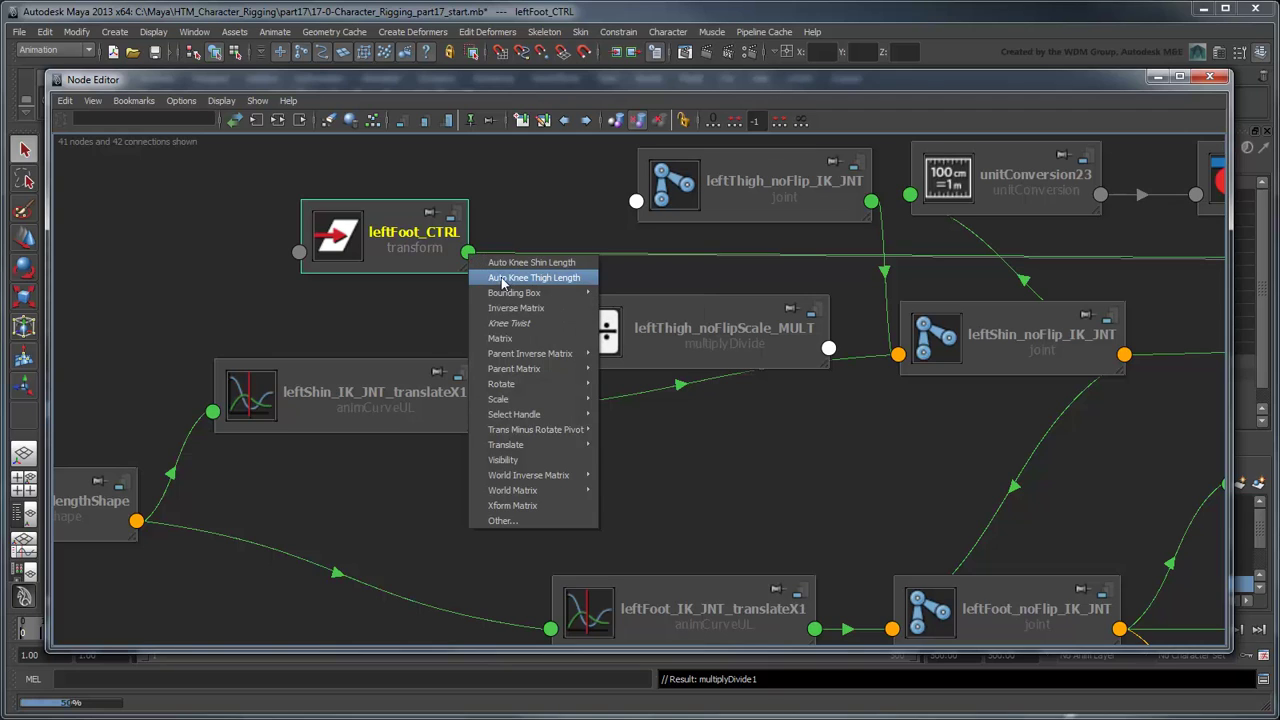
left_click(508, 277)
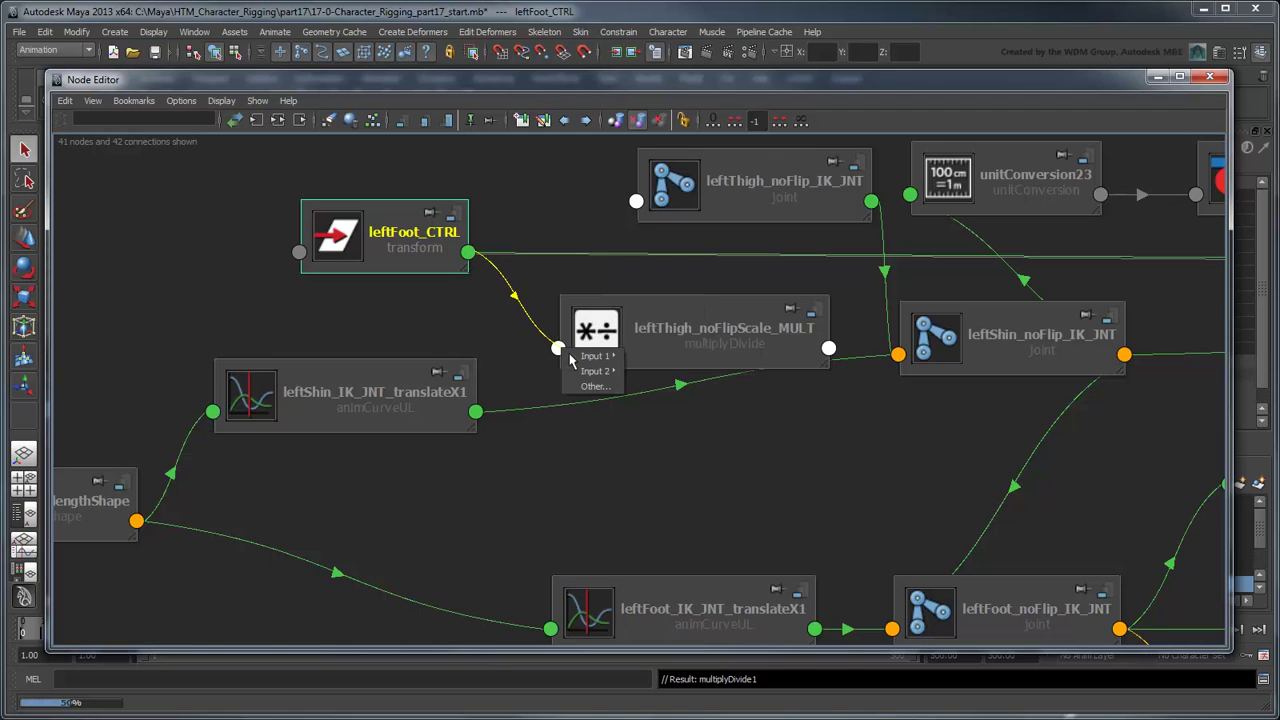
left_click(569, 353)
mouse_move(590, 357)
left_click(655, 355)
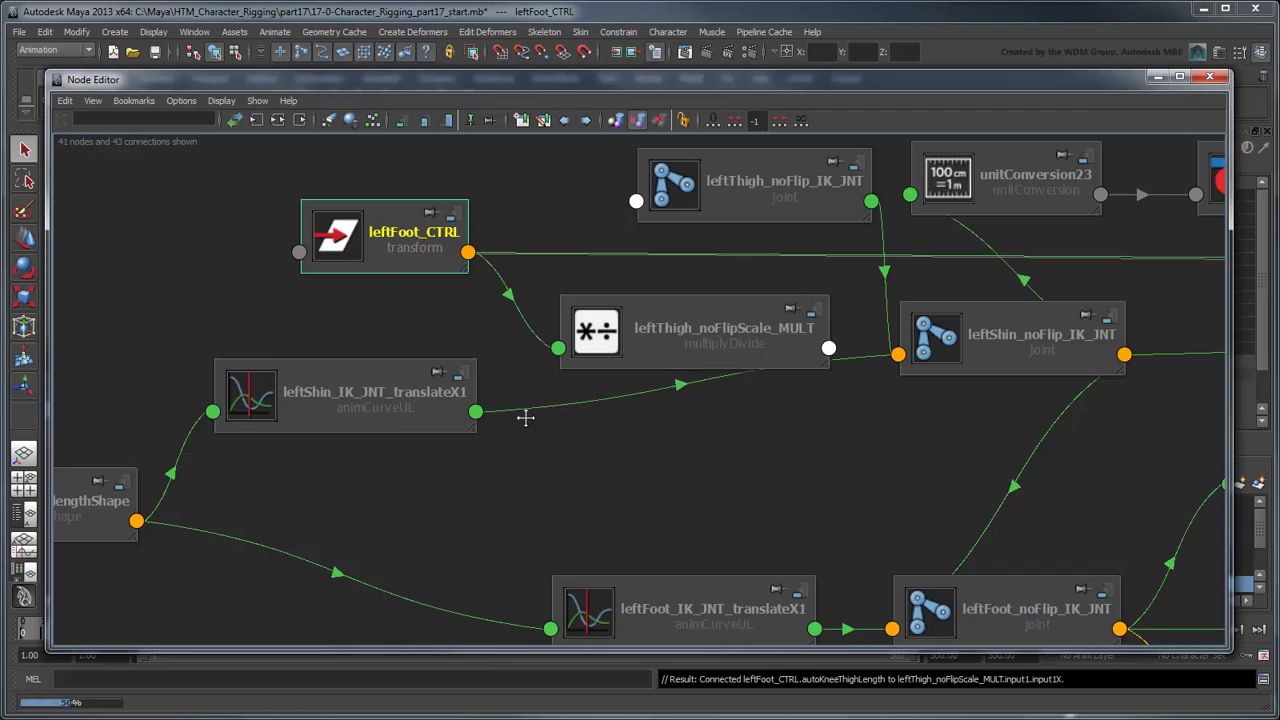
Connect the Output of the leftShin_IK_JNT_translateX1 curve to Input 2X of leftThigh_noFlipScale_MULT.
left_click(477, 416)
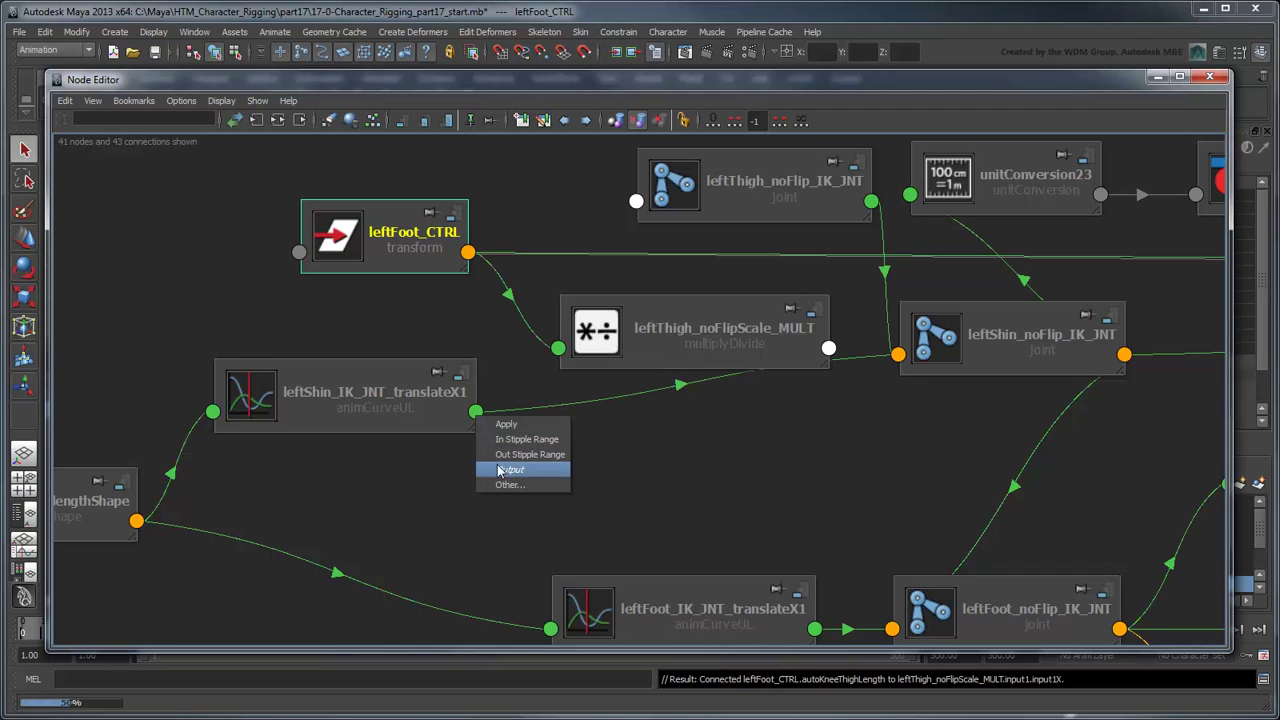
left_click(510, 469)
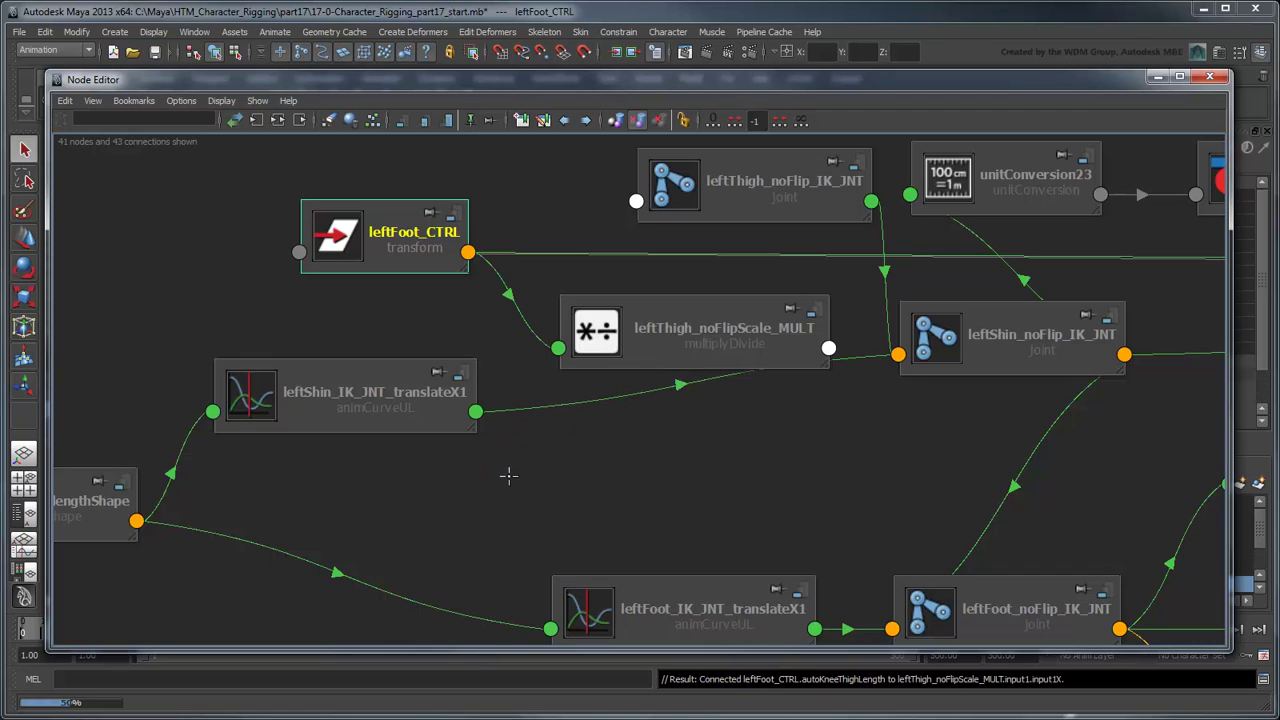
left_click(566, 356)
mouse_move(600, 371)
left_click(652, 371)
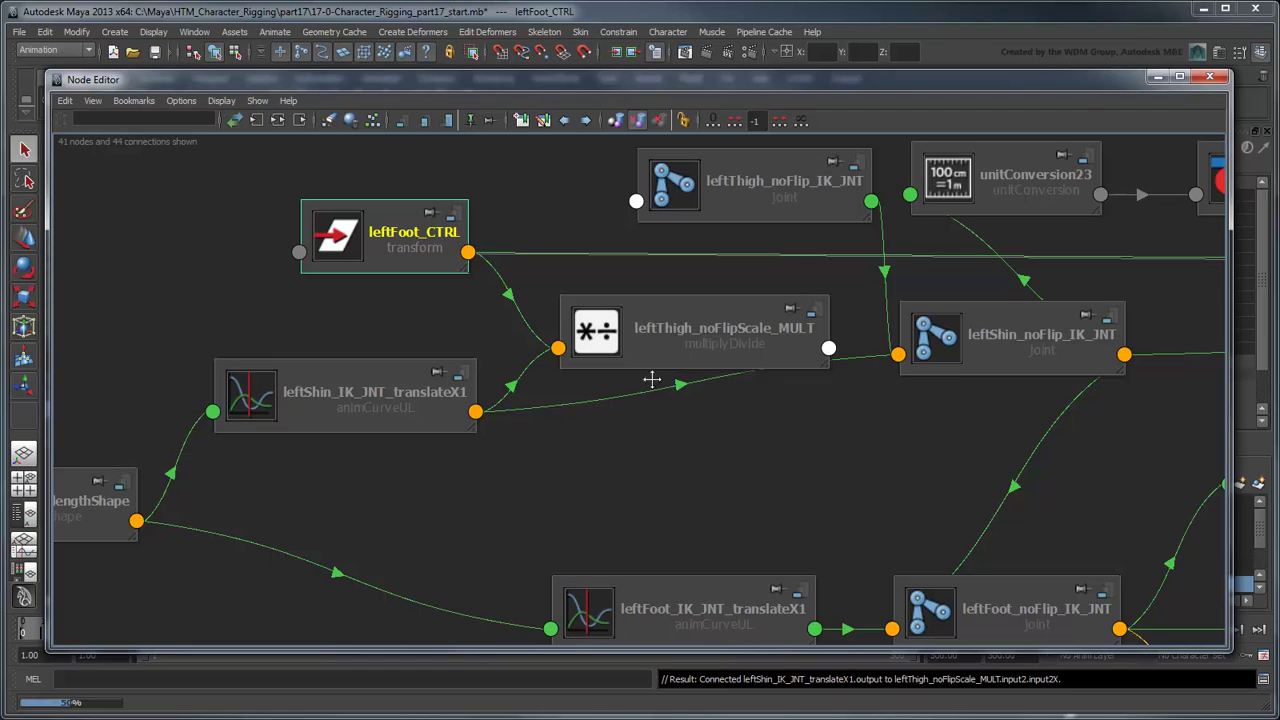
Connect Output X of leftThigh_noFlipScale_MULT to Translate X of leftShin_noFlip_IK_JNT, replacing its direct curve connection.
left_click(829, 352)
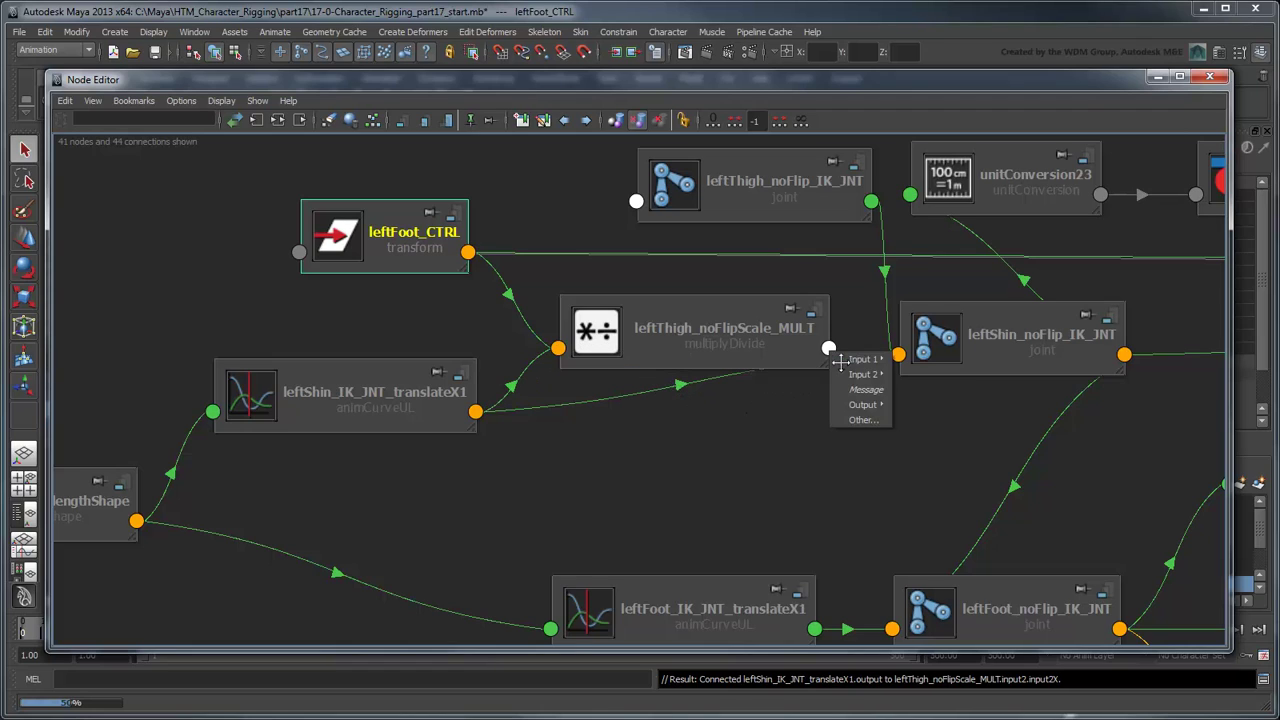
mouse_move(862, 404)
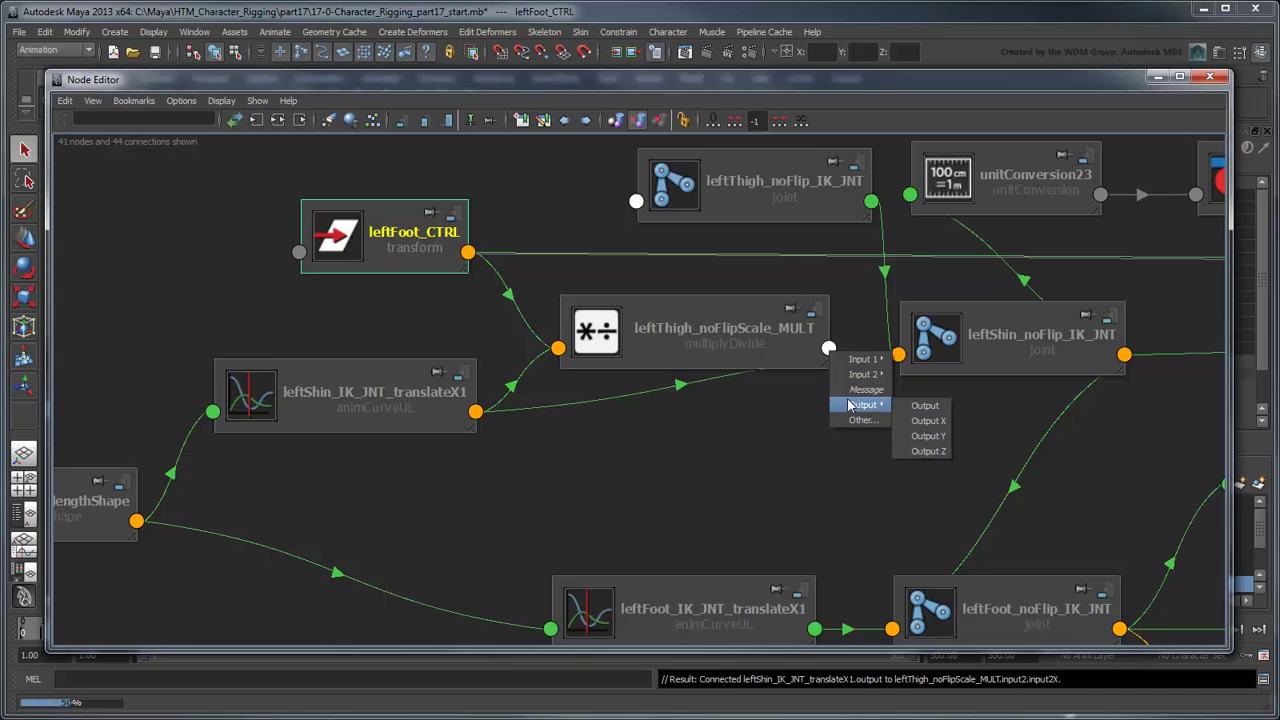
left_click(903, 425)
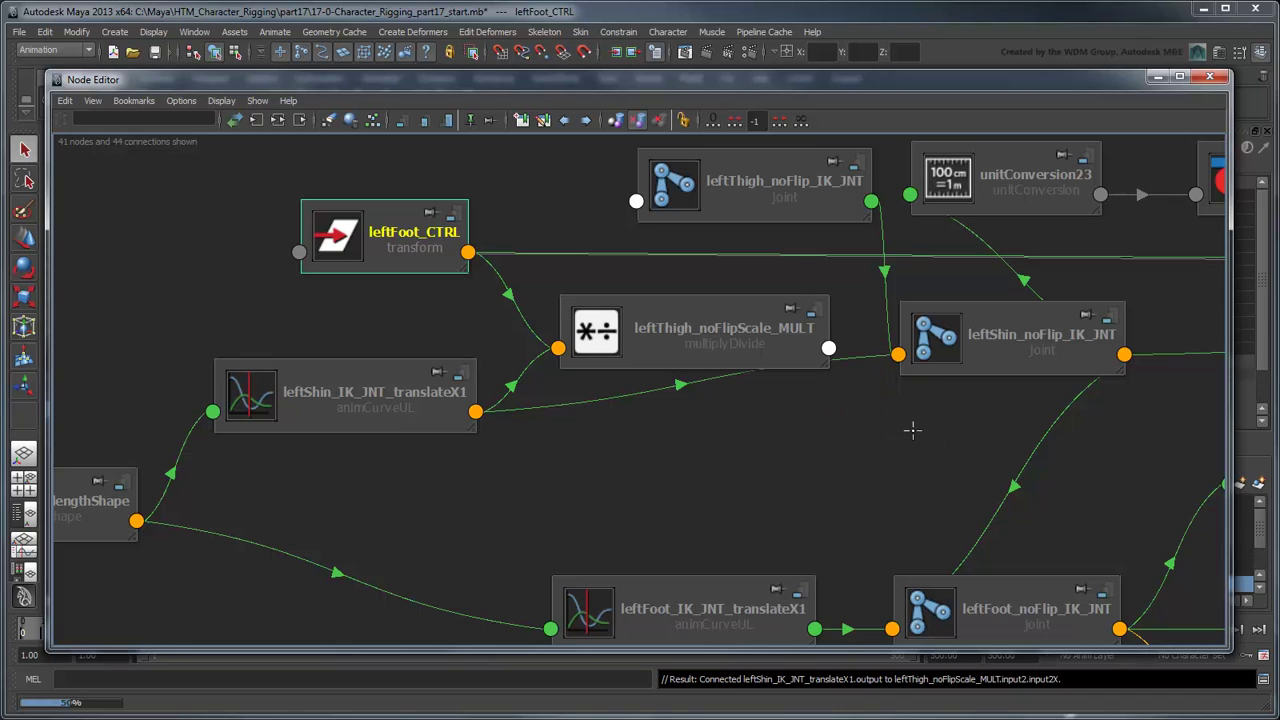
left_click(906, 368)
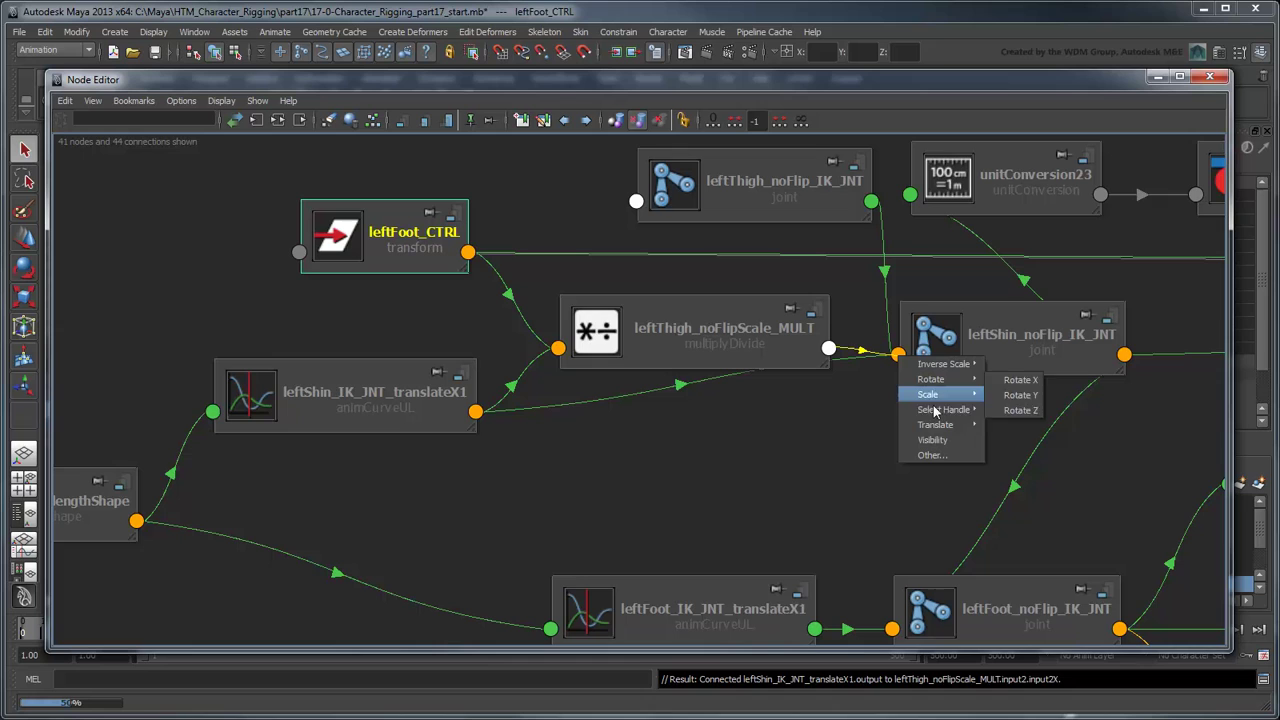
mouse_move(940, 426)
left_click(1022, 426)
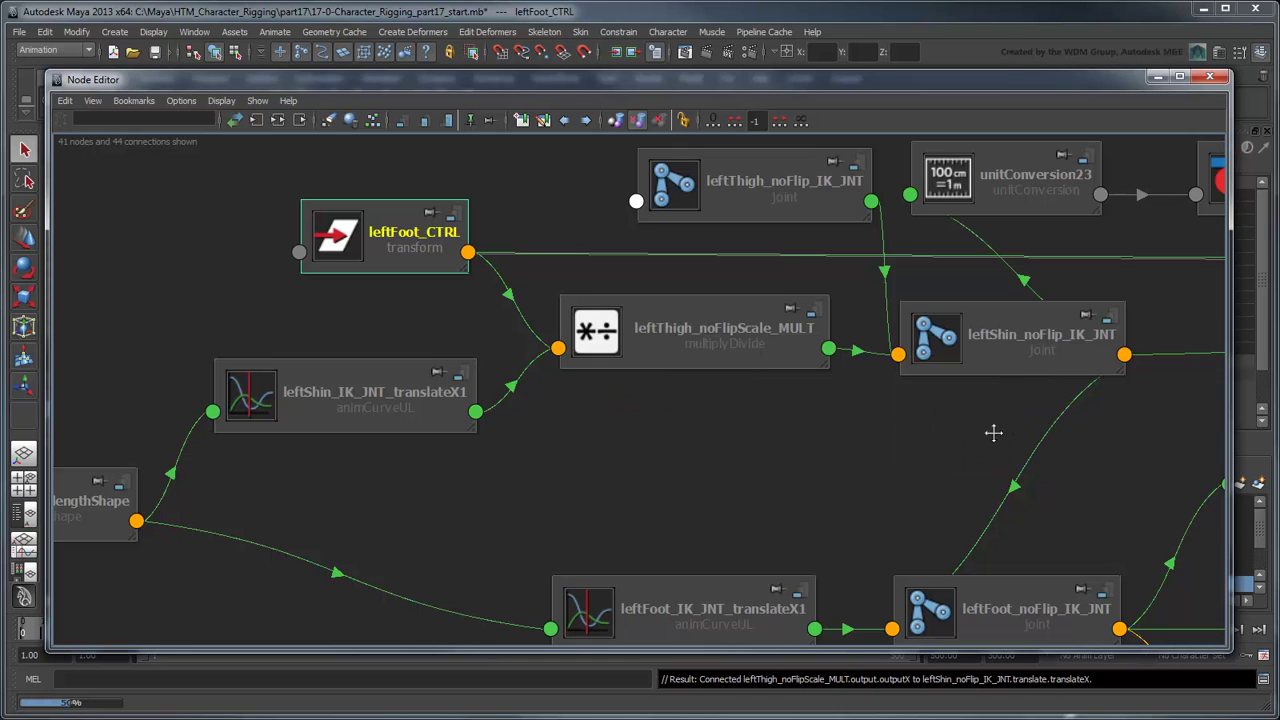
Test Auto Knee Thigh Length on leftFoot_CTRL in the viewport by raising it to 1.8, and reset it to 1.
left_click(1158, 77)
left_click(1150, 338)
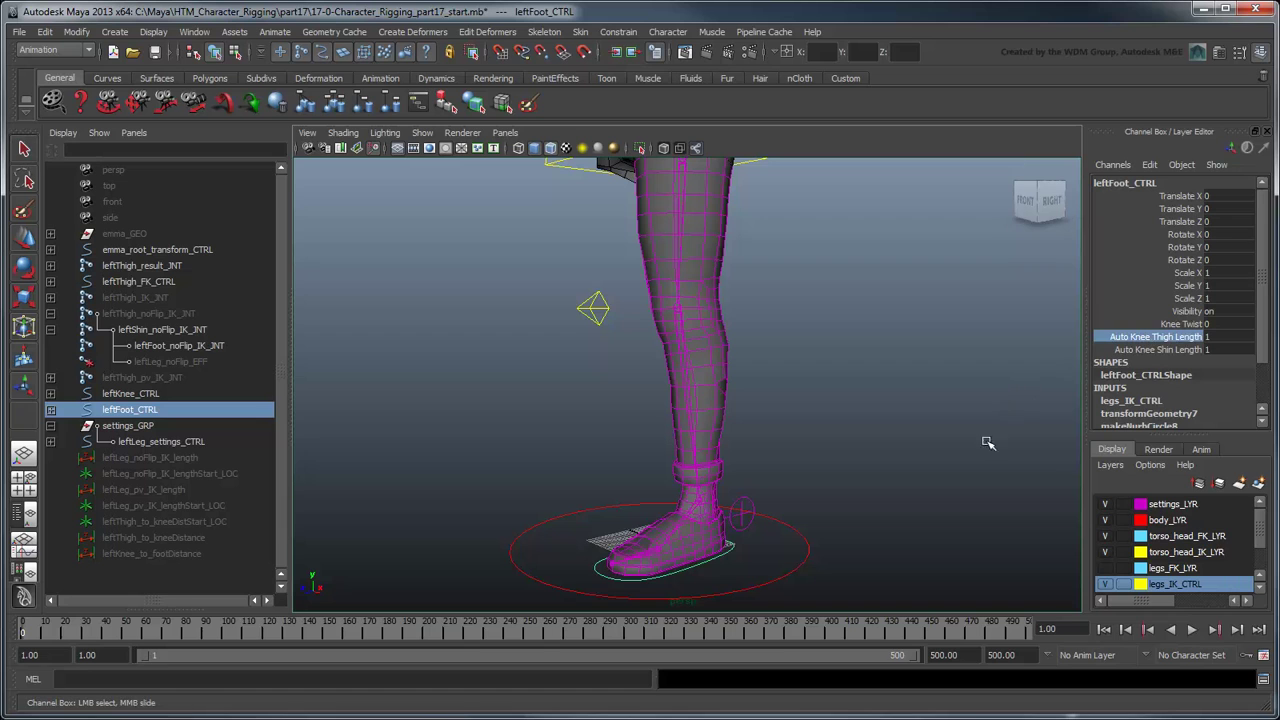
mouse_move(971, 469)
middle_mouse_down()
mouse_move(994, 472)
mouse_move(965, 483)
mouse_move(985, 484)
middle_mouse_up()
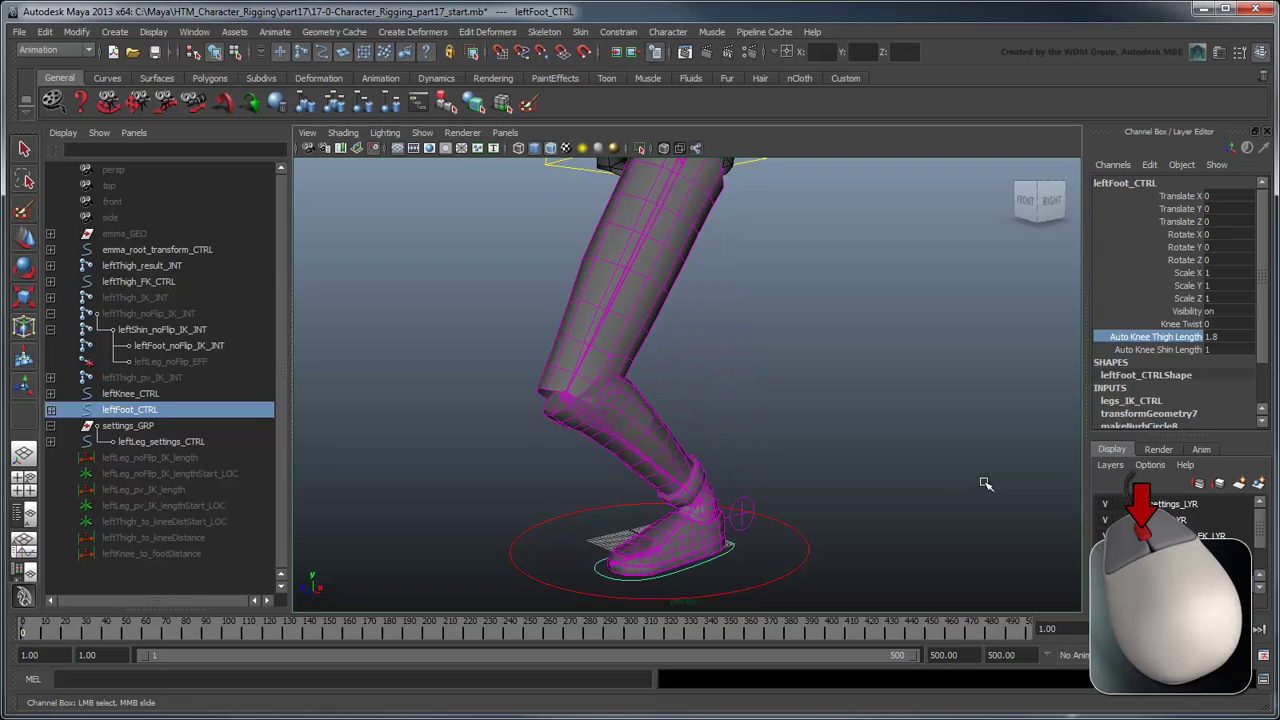
left_click(1214, 337)
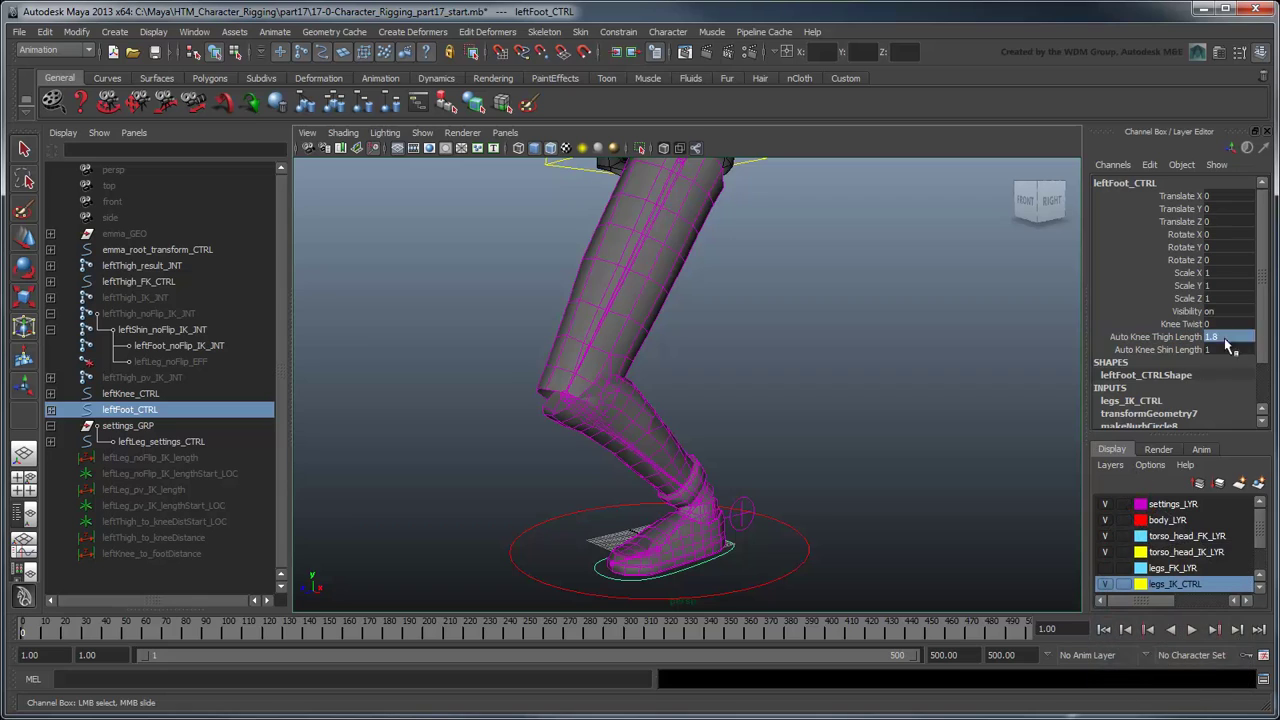
type("1")
key("Return")
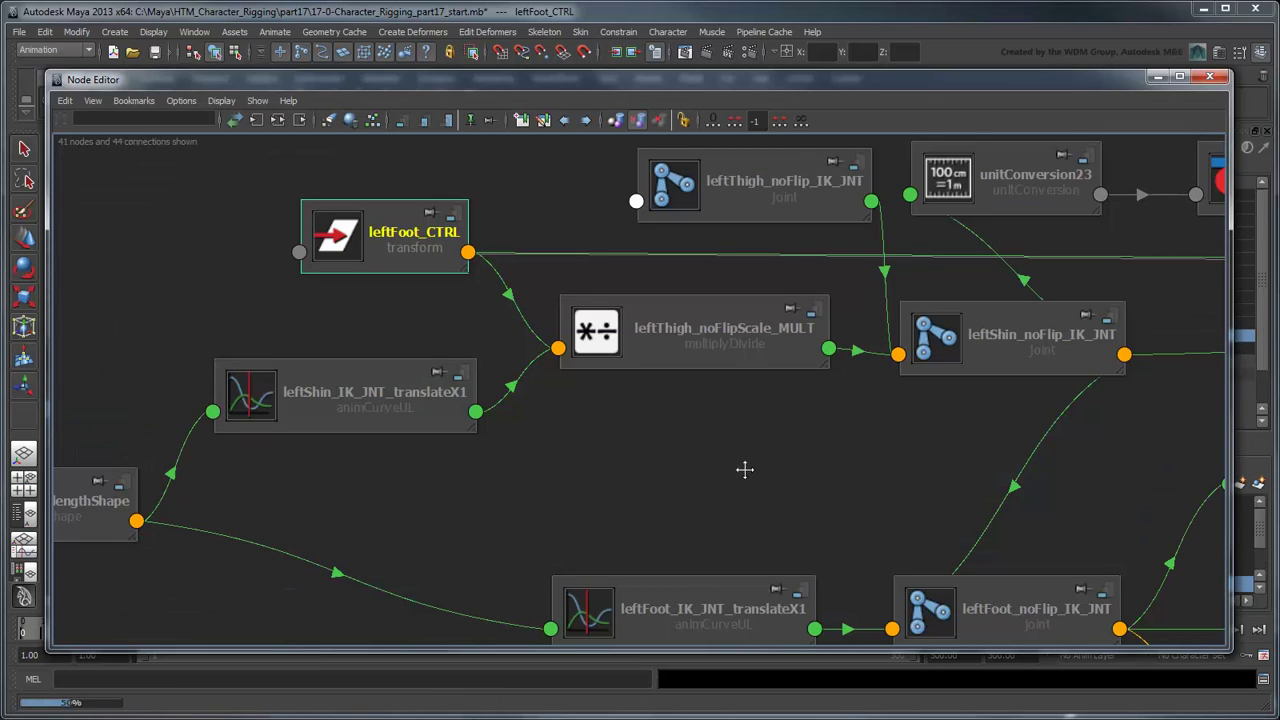
Create a second multiplyDivide node in the graph just above the leftFoot_IK_JNT_translateX1 curve.
scroll(735, 480, "down", 1)
middle_click_drag(732, 481, 786, 369, "alt")
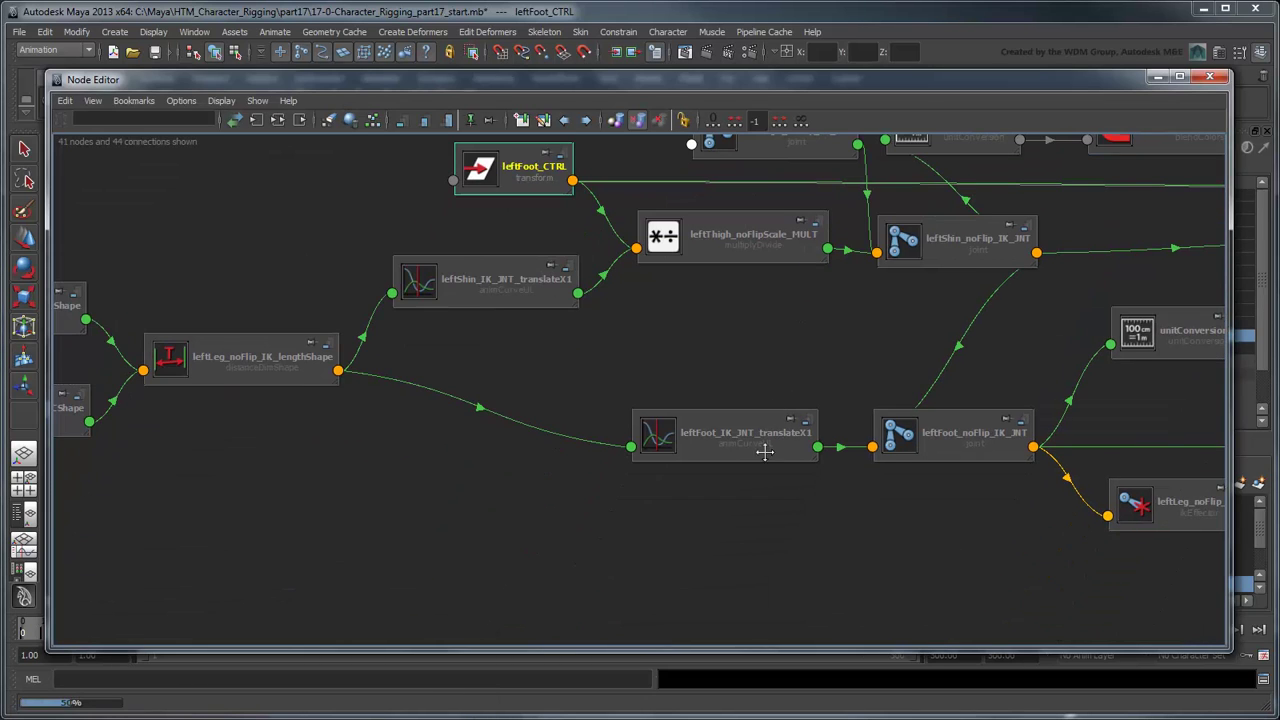
key("Tab")
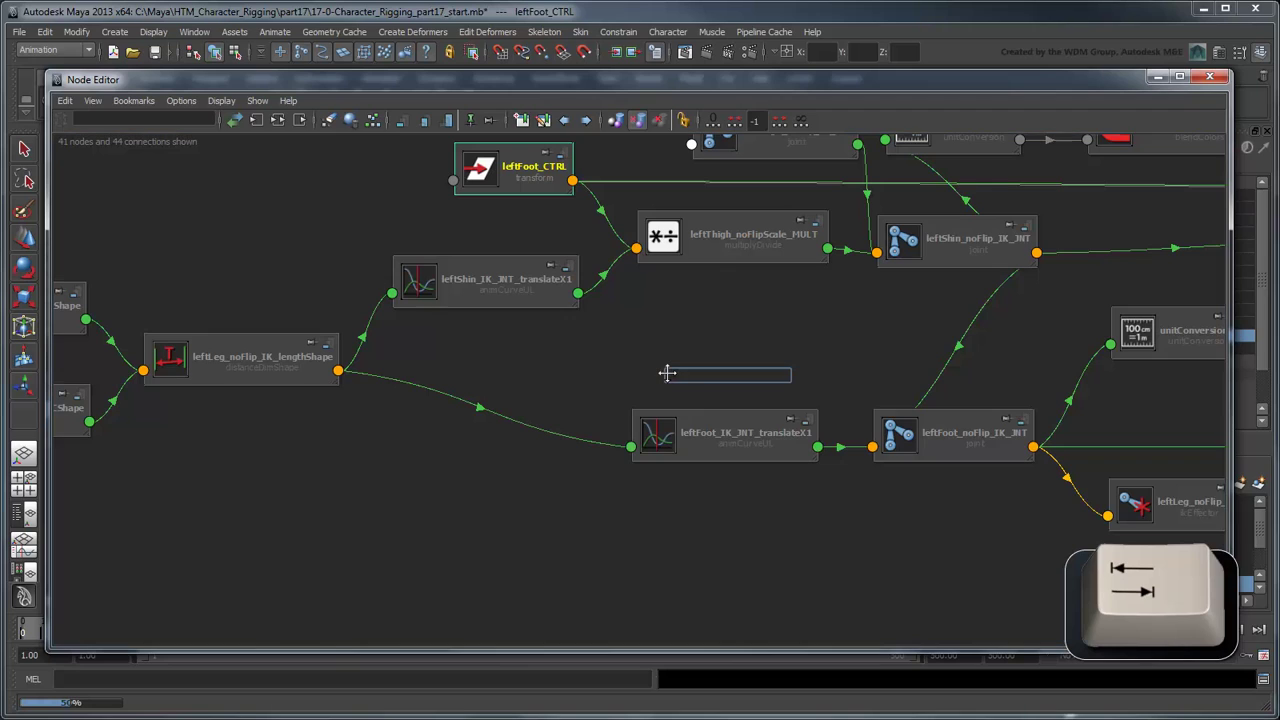
type("multipl")
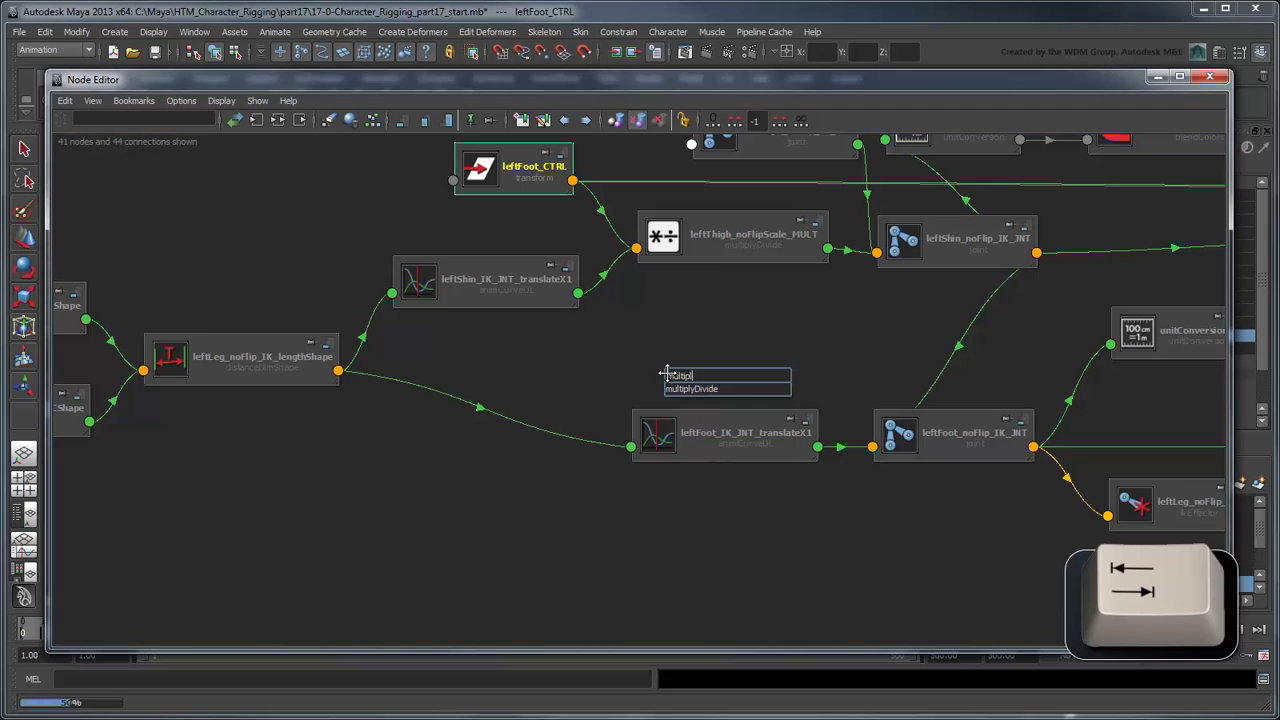
type("yDivide")
key("Return")
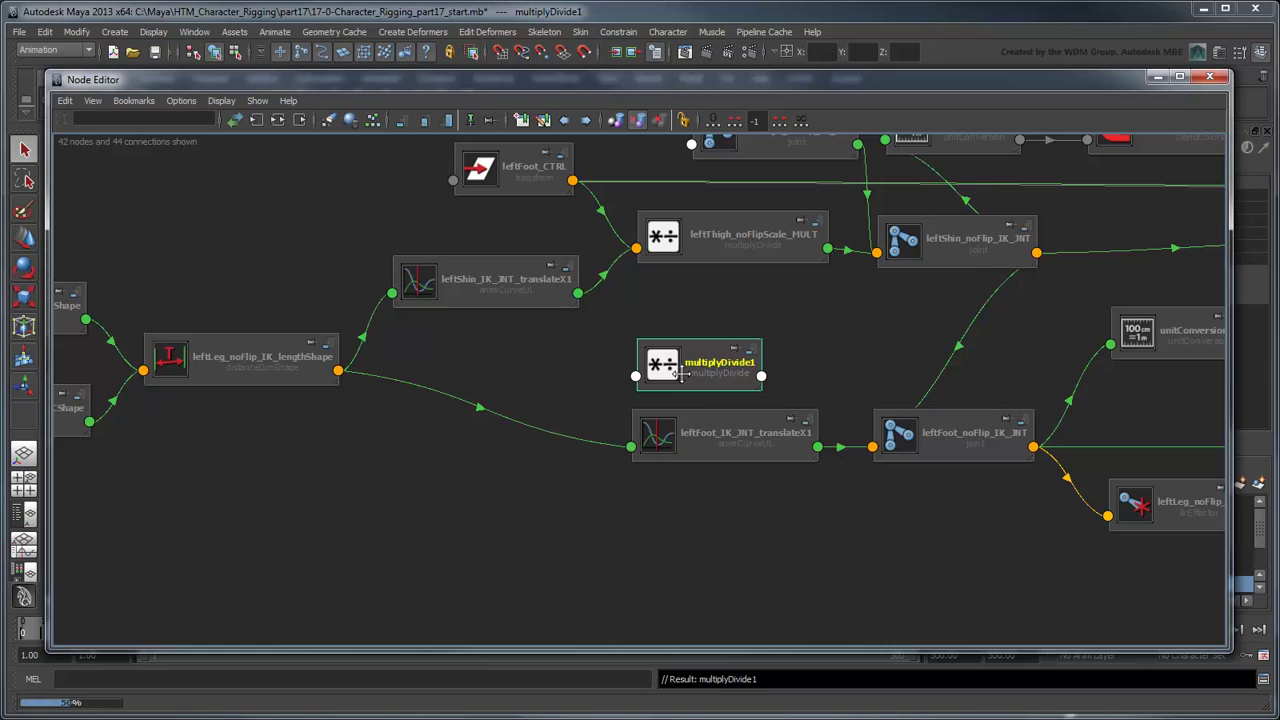
Rename the new multiplyDivide node leftShin_noFlipScale_MULT and arrange it between the leftFoot_IK_JNT_translateX1 curve and leftFoot_noFlip_IK_JNT.
double_click(704, 392)
type("leftShi")
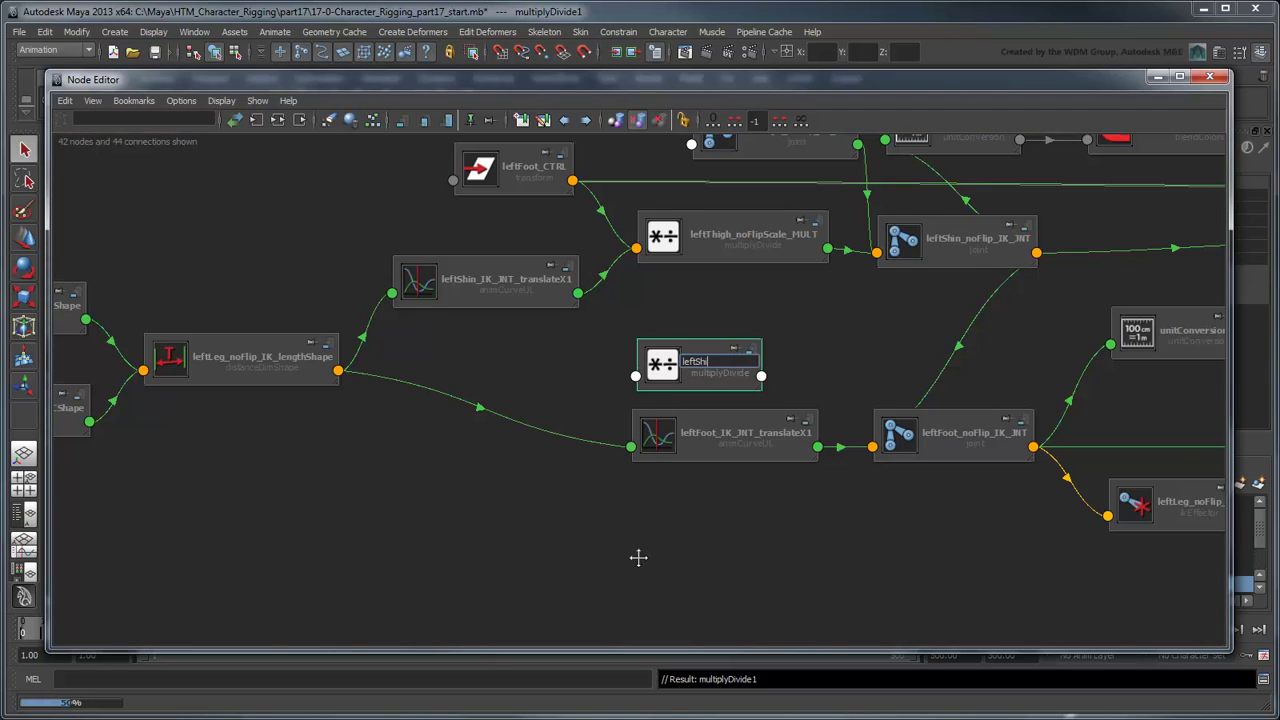
type("n_noFlipScale_MULT")
key("Return")
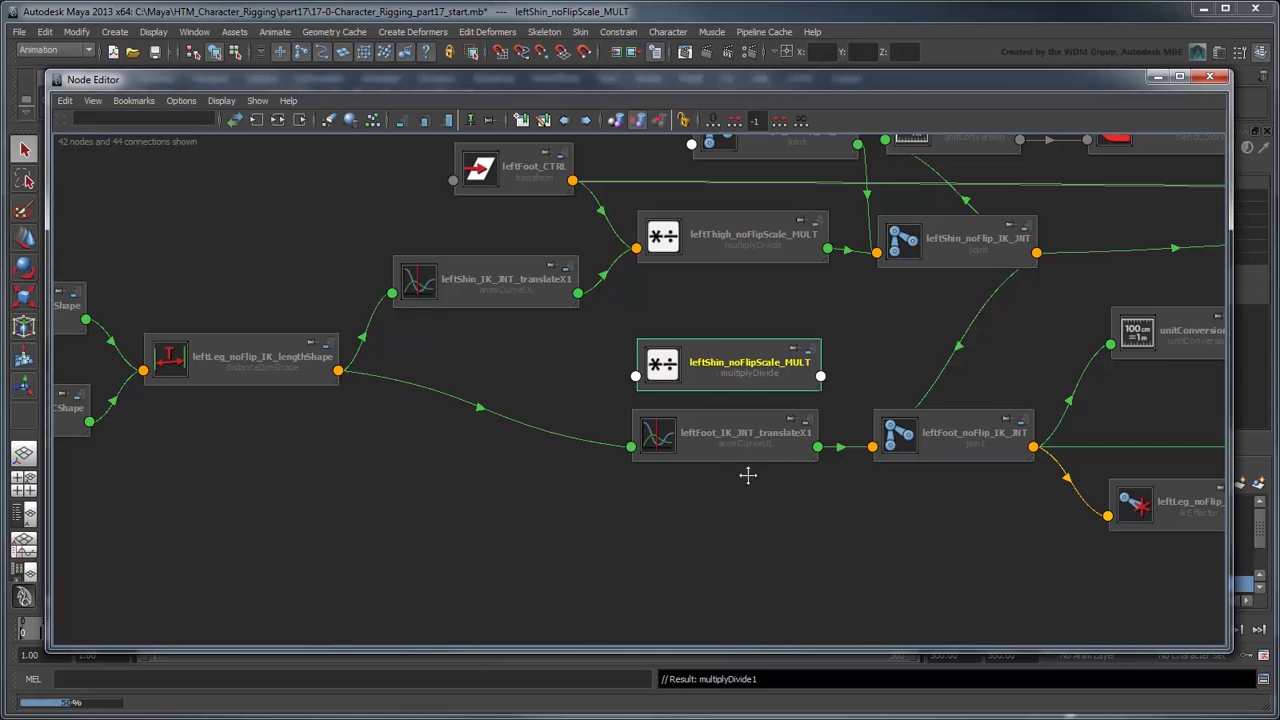
left_click_drag(745, 455, 501, 498)
left_click_drag(767, 389, 772, 460)
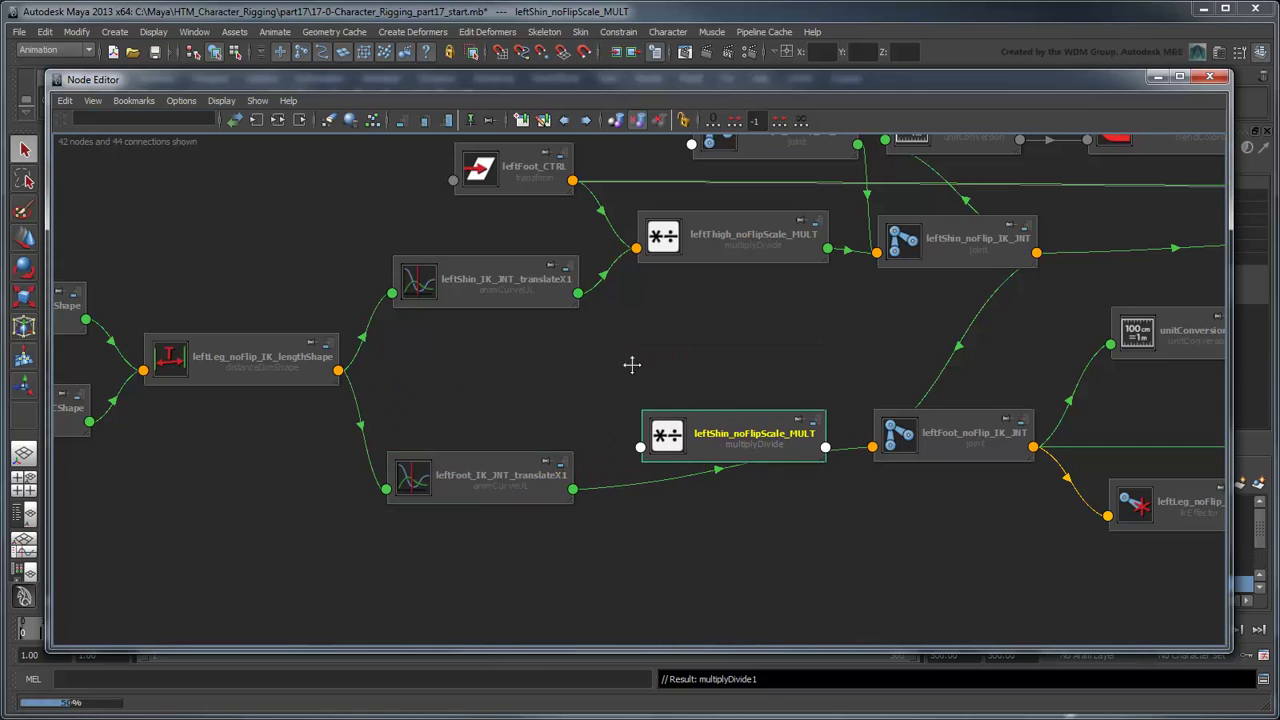
Connect the Auto Knee Shin Length output of leftFoot_CTRL to Input 1X of leftShin_noFlipScale_MULT.
middle_click_drag(593, 238, 606, 320, "alt")
scroll(606, 317, "up", 3)
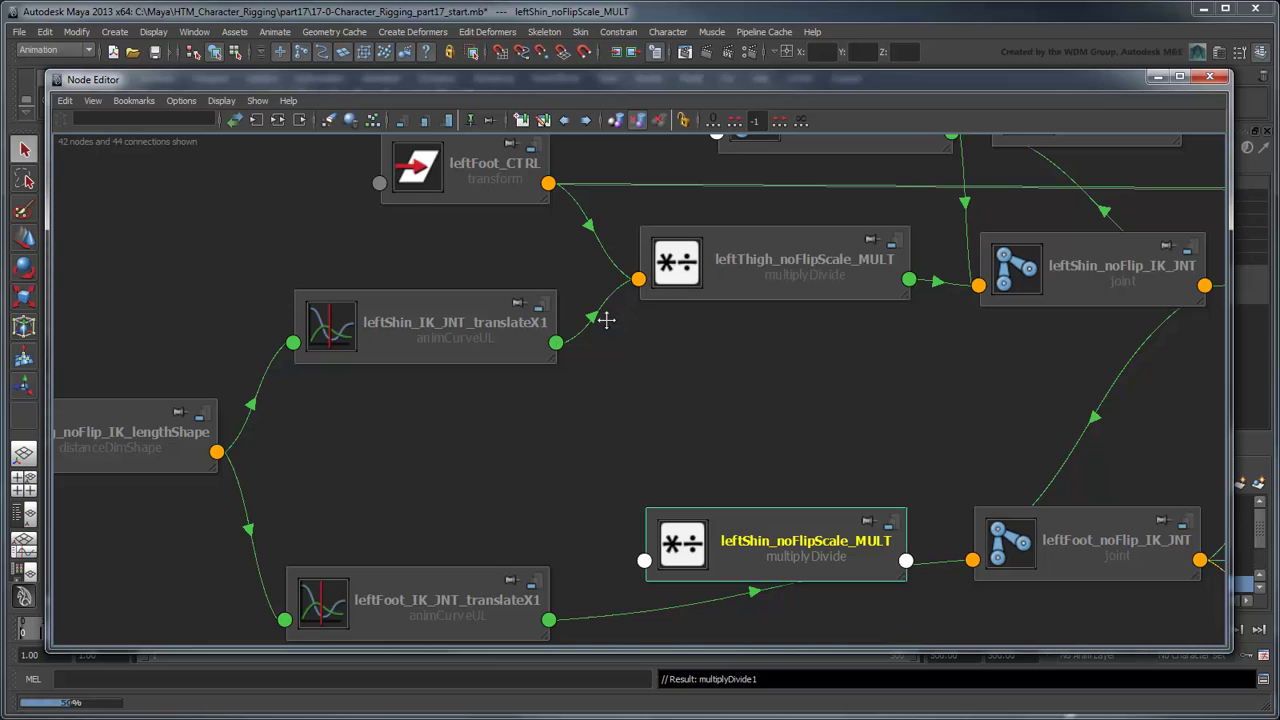
scroll(599, 314, "down", 2)
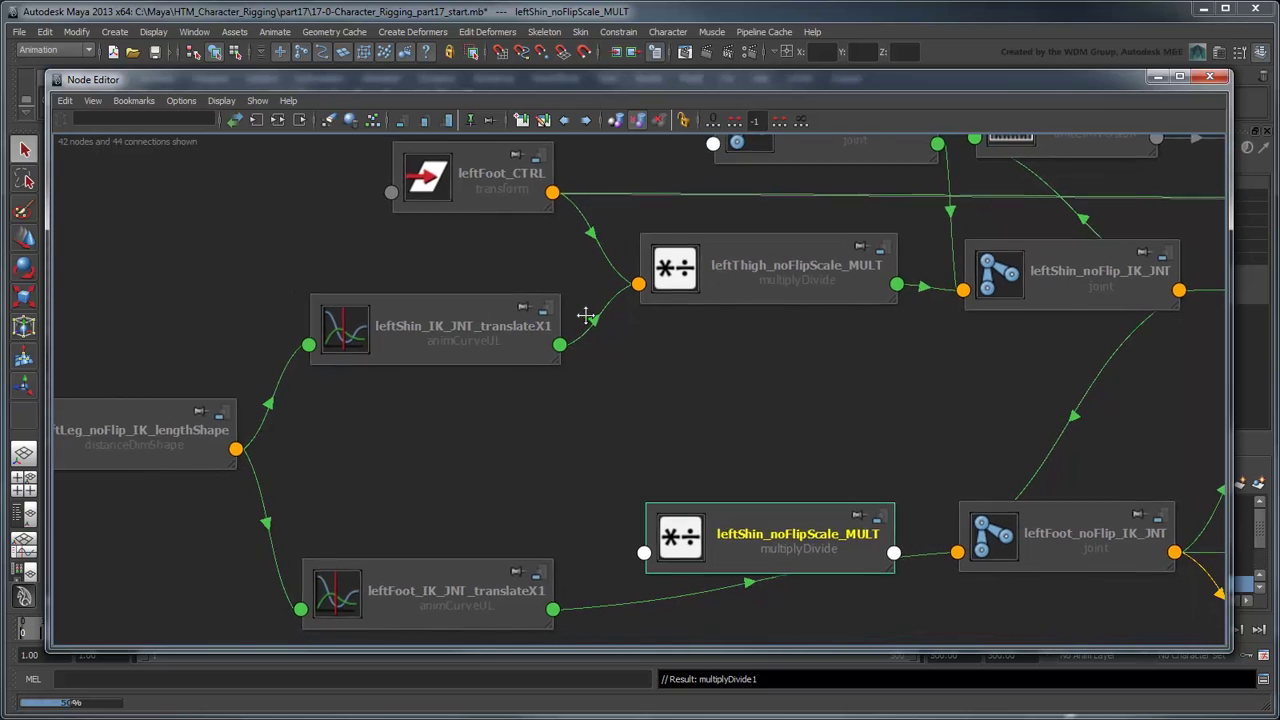
left_click(569, 206)
left_click(590, 205)
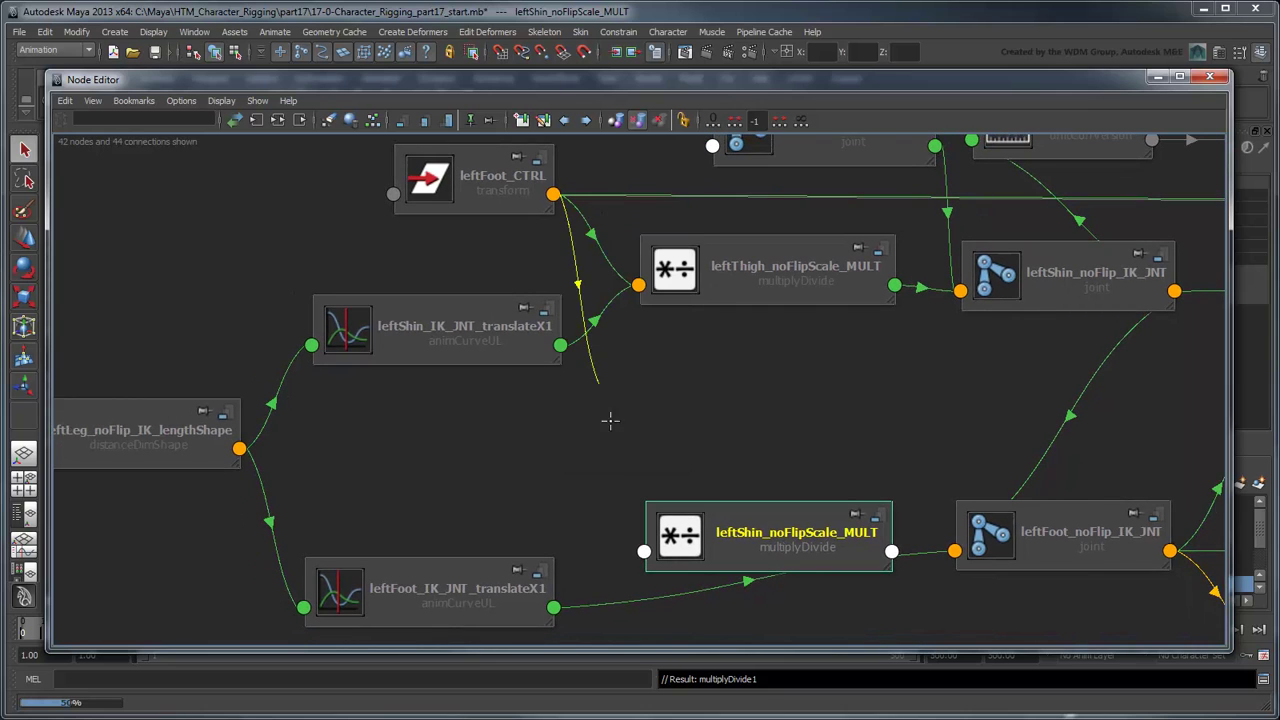
left_click(645, 552)
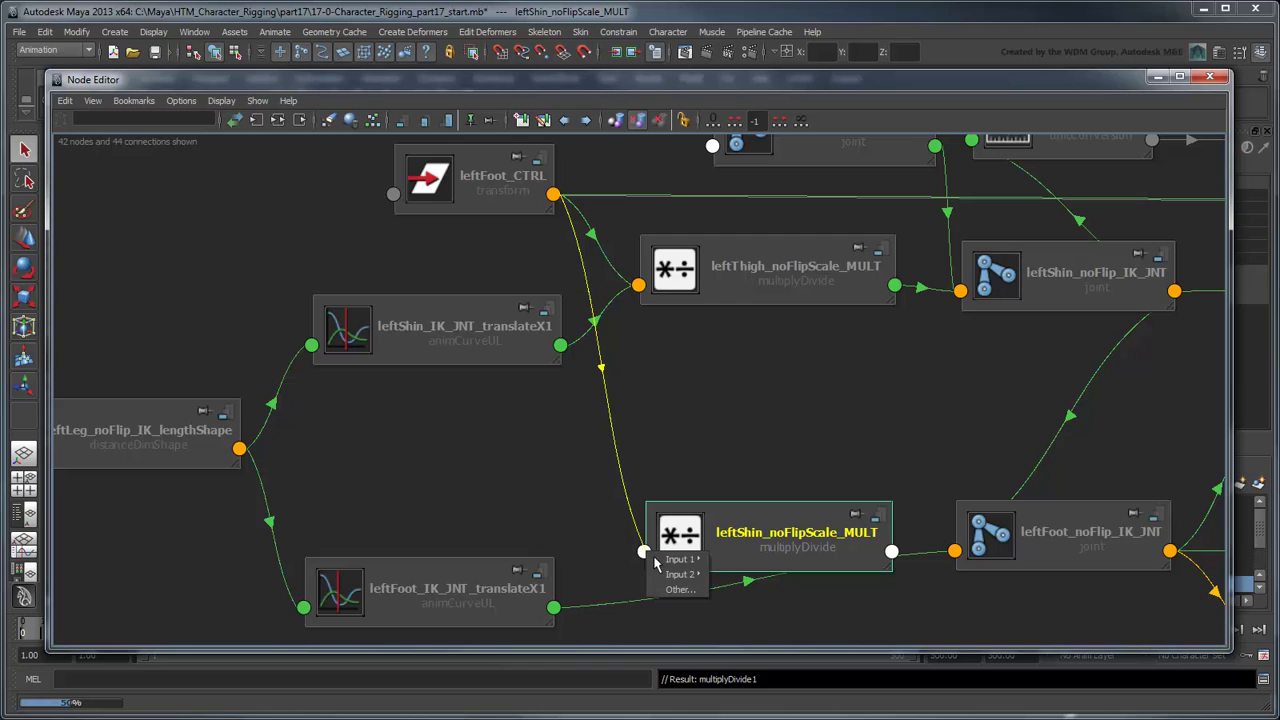
mouse_move(680, 559)
left_click(744, 561)
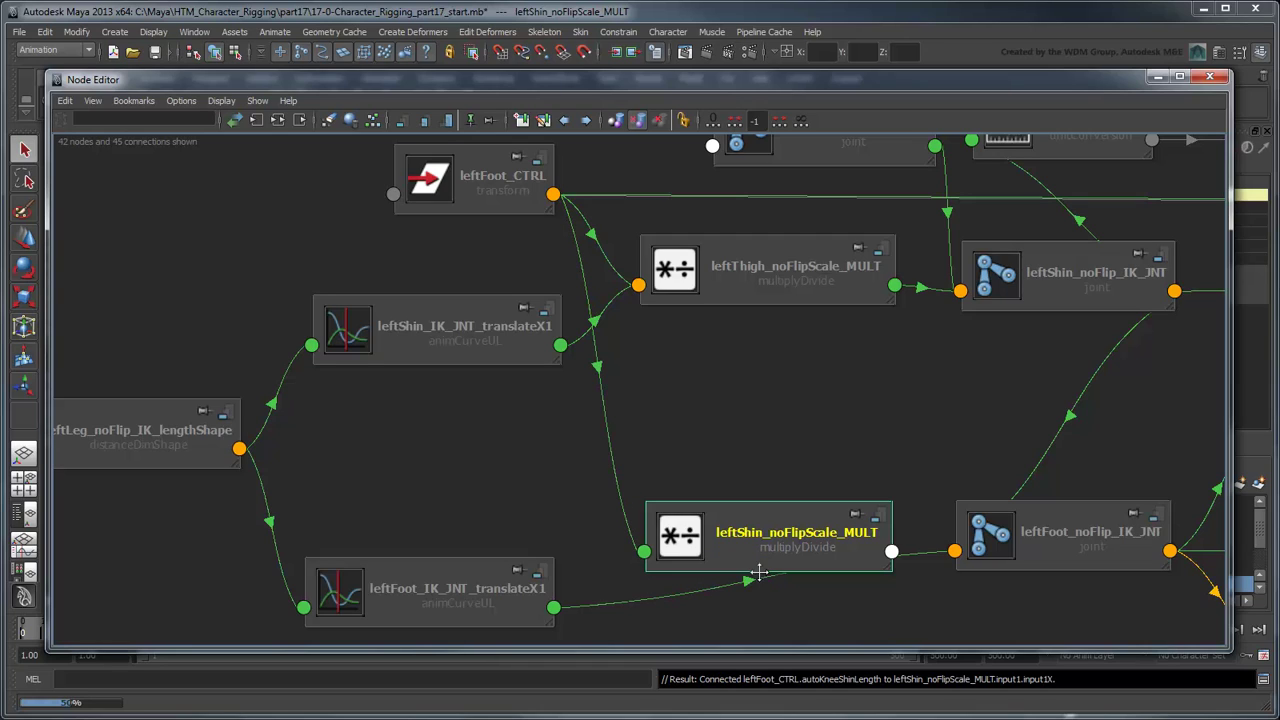
Connect the Output of the leftFoot_IK_JNT_translateX1 curve to Input 2X of leftShin_noFlipScale_MULT.
left_click(555, 608)
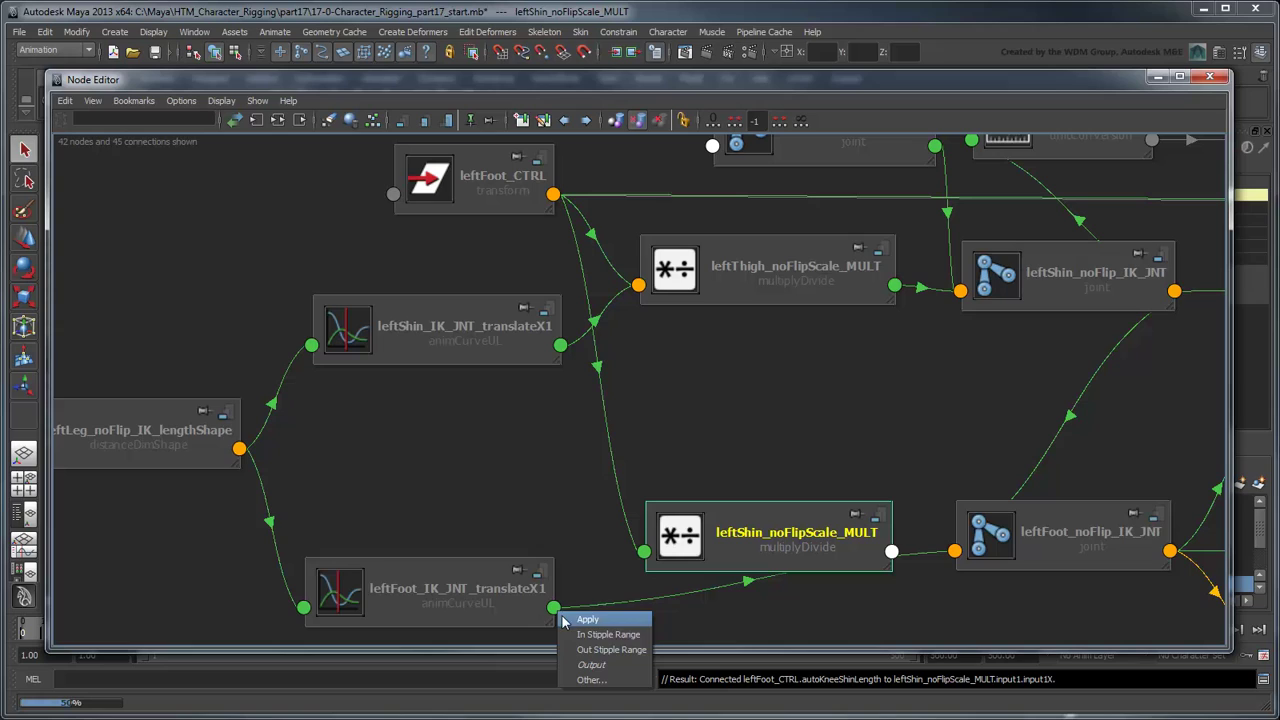
left_click(600, 666)
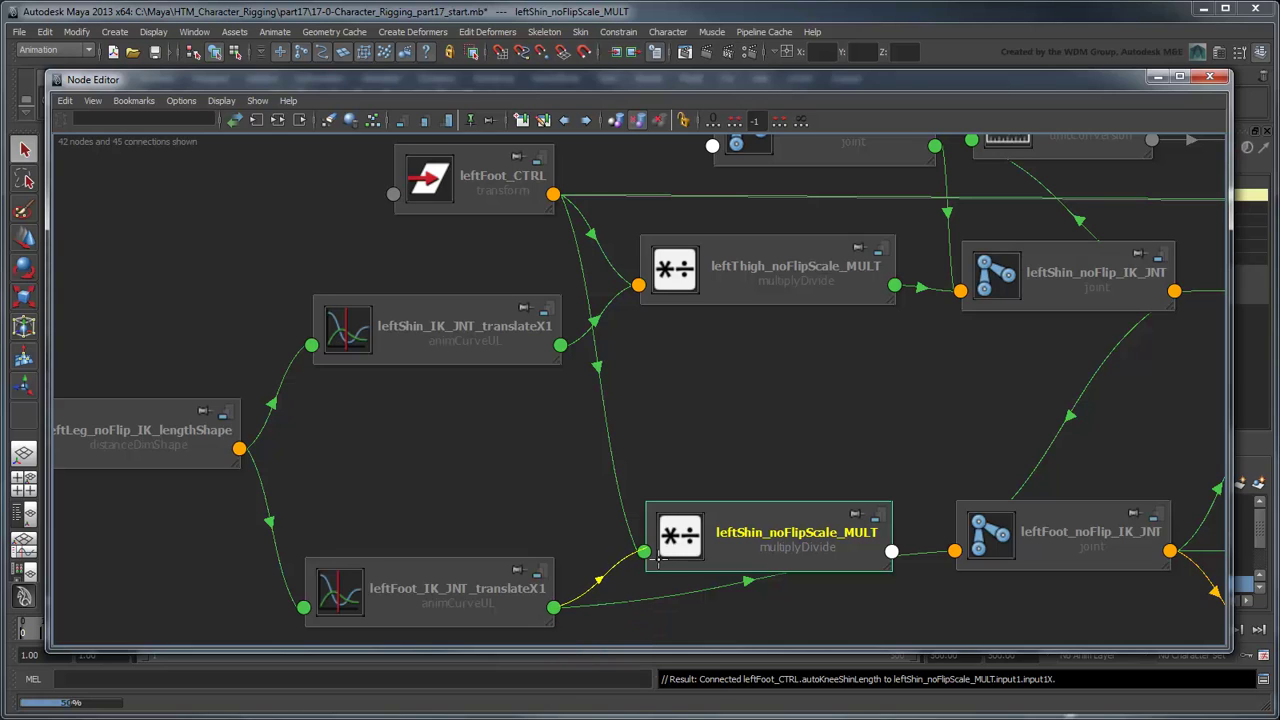
left_click(644, 552)
mouse_move(674, 560)
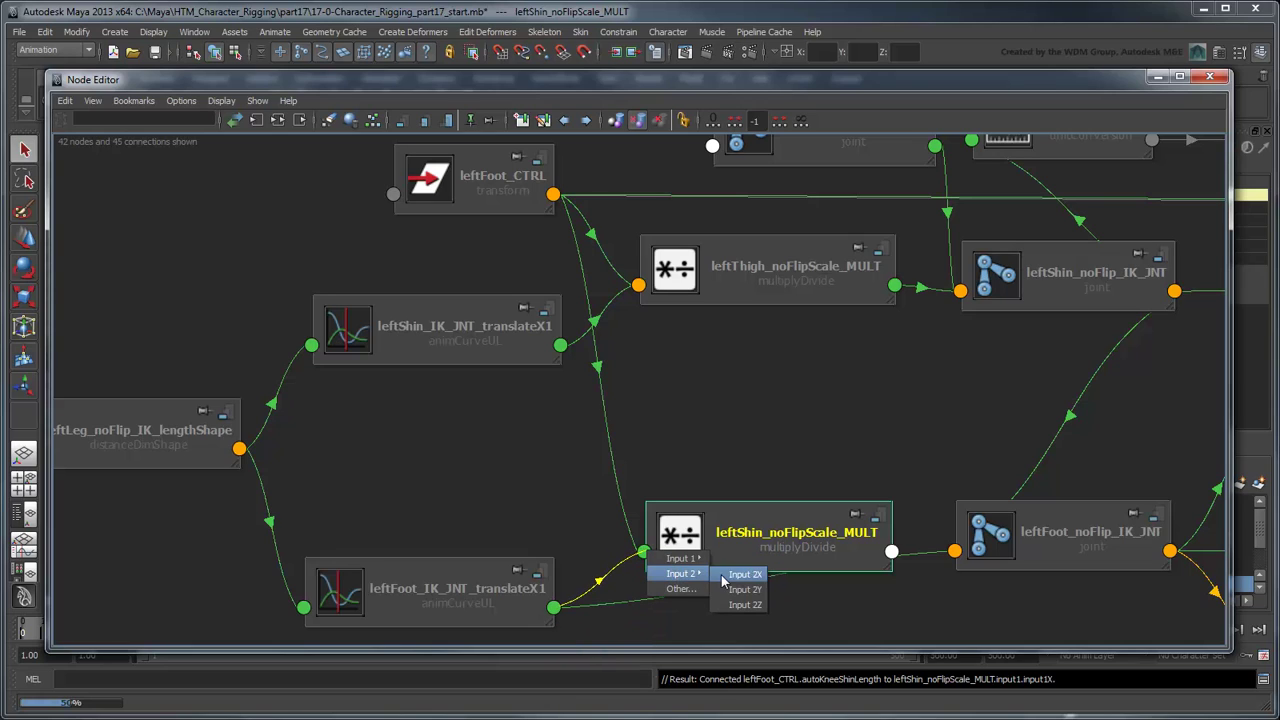
left_click(745, 574)
Connect Output X of leftShin_noFlipScale_MULT to Translate X of leftFoot_noFlip_IK_JNT, replacing its direct curve connection.
left_click(892, 553)
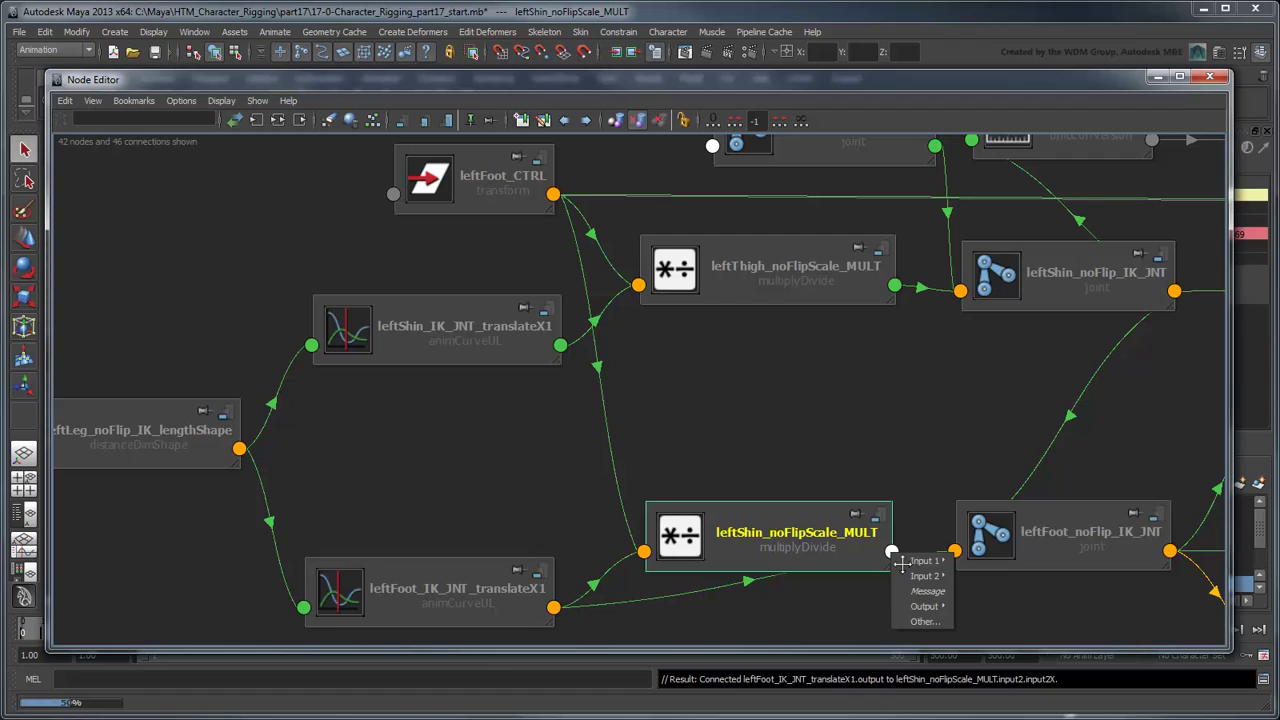
mouse_move(928, 610)
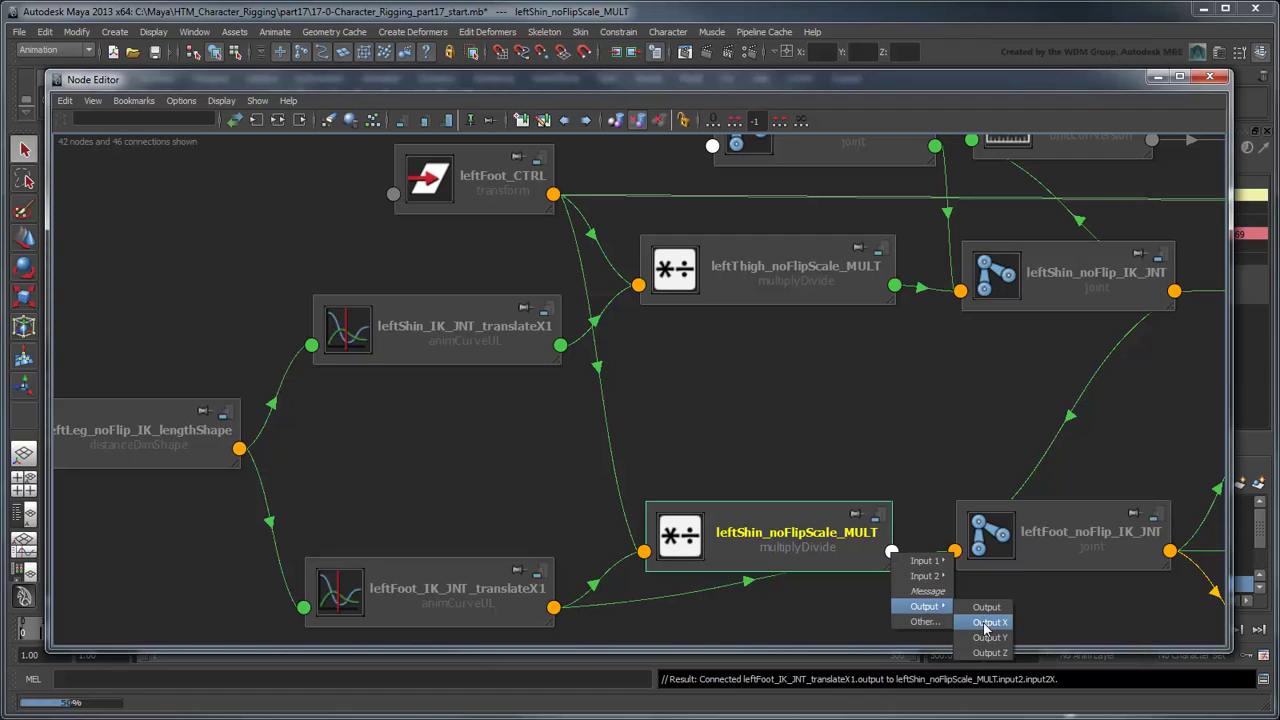
left_click(988, 624)
left_click(964, 563)
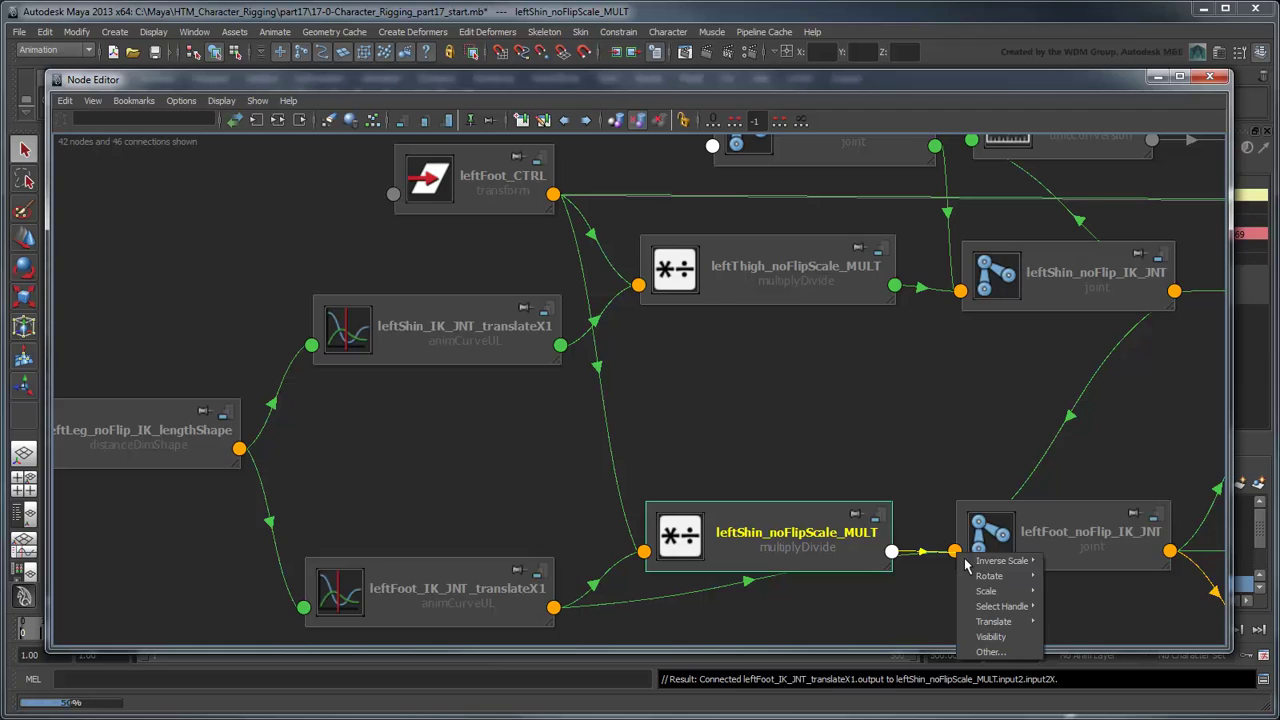
mouse_move(1000, 622)
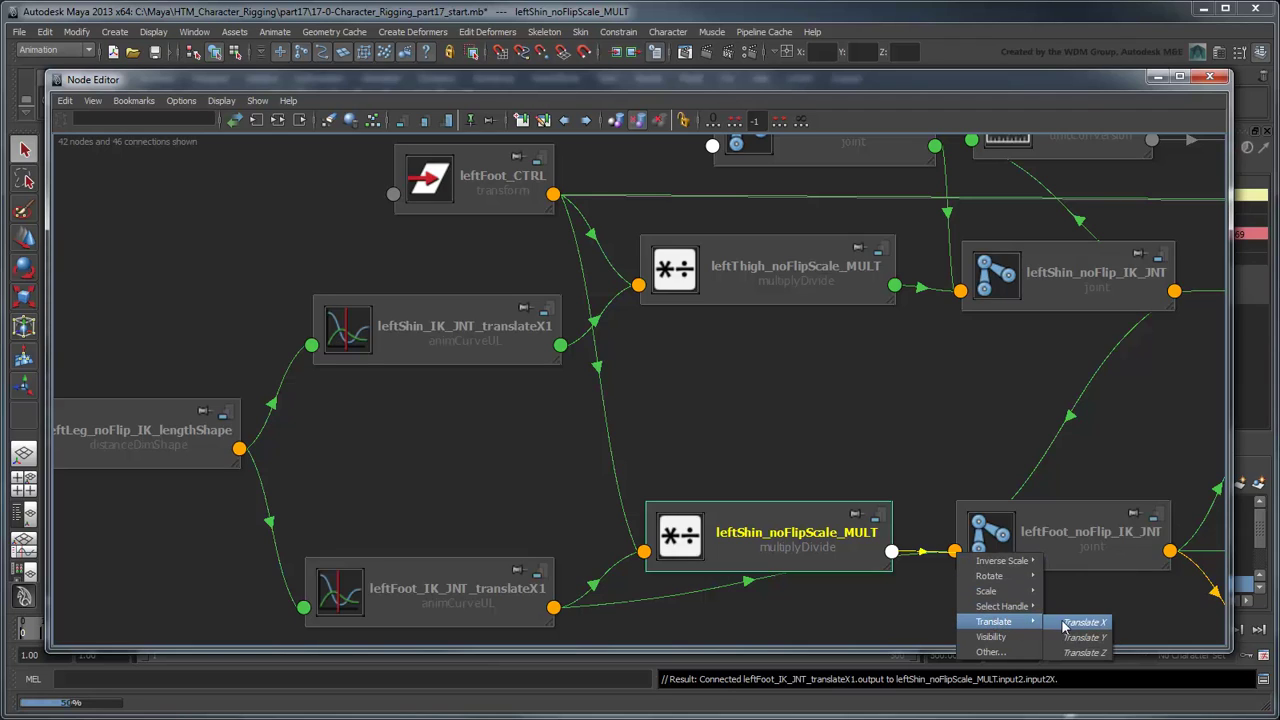
left_click(1066, 623)
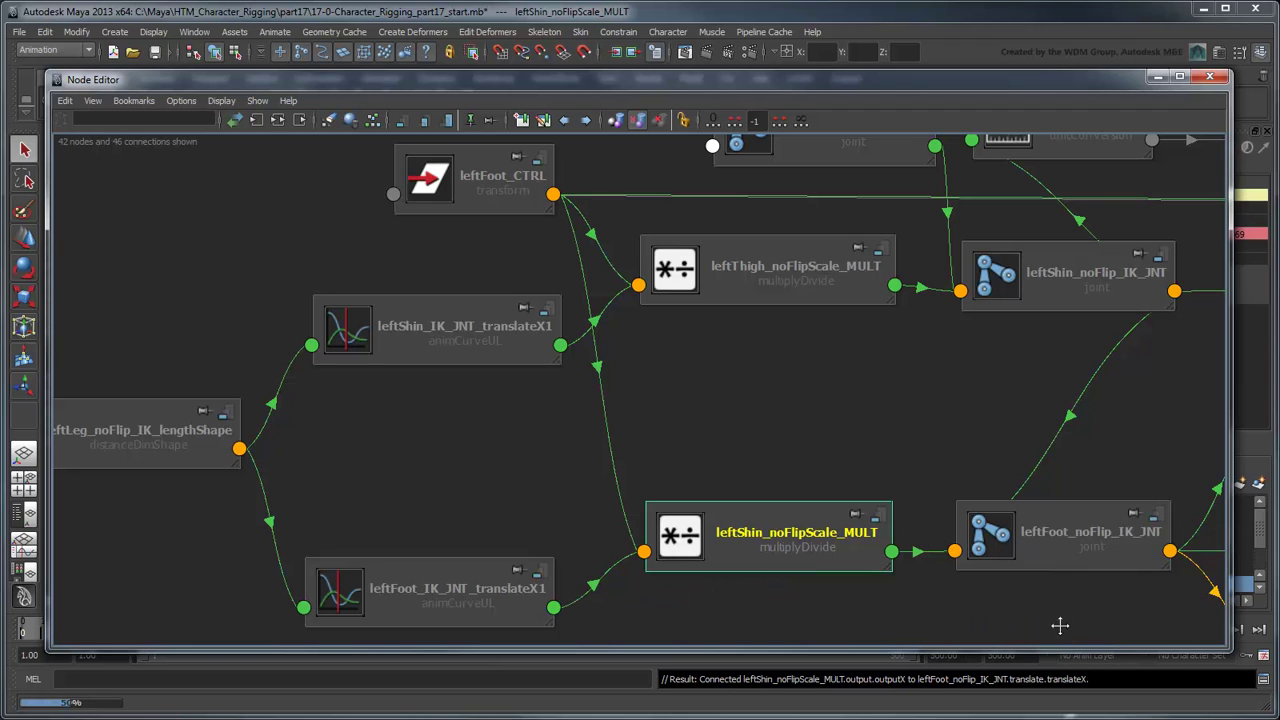
Test Auto Knee Shin Length on leftFoot_CTRL in the viewport by lowering it to 0.6, and reset it to 1.
left_click(1158, 77)
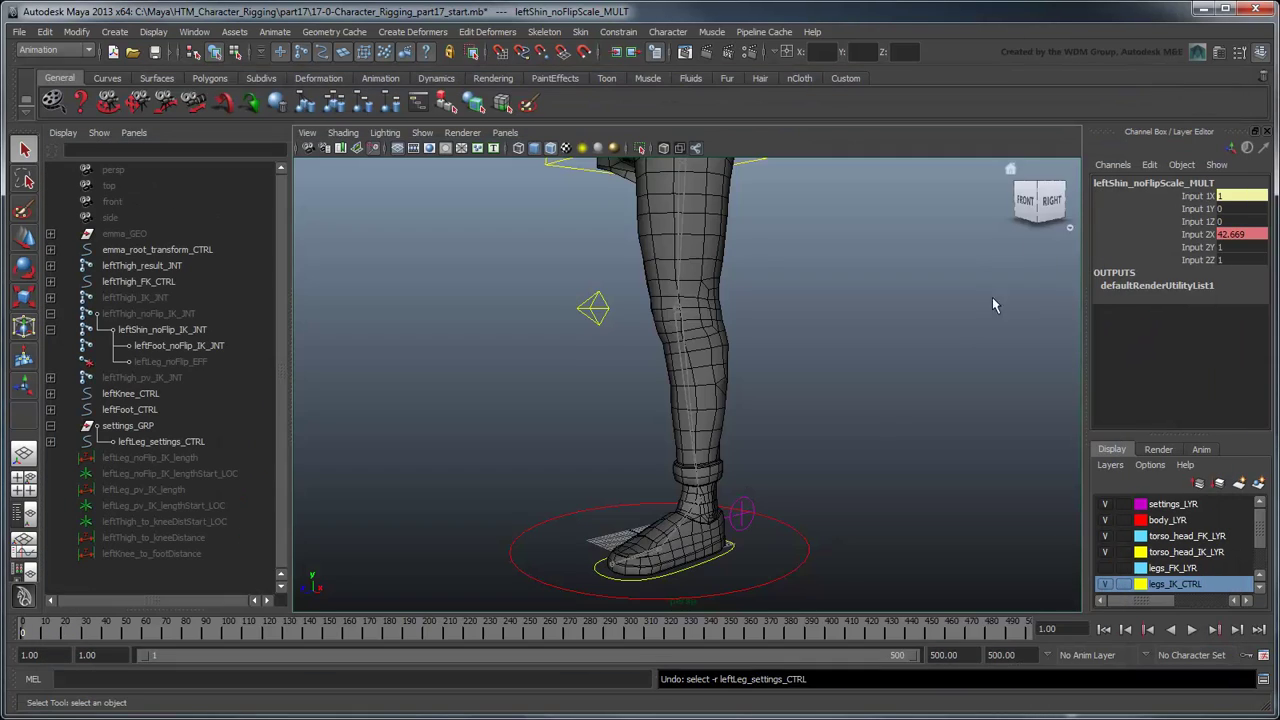
left_click(745, 562)
left_click(1160, 349)
middle_click_drag(1000, 440, 920, 439)
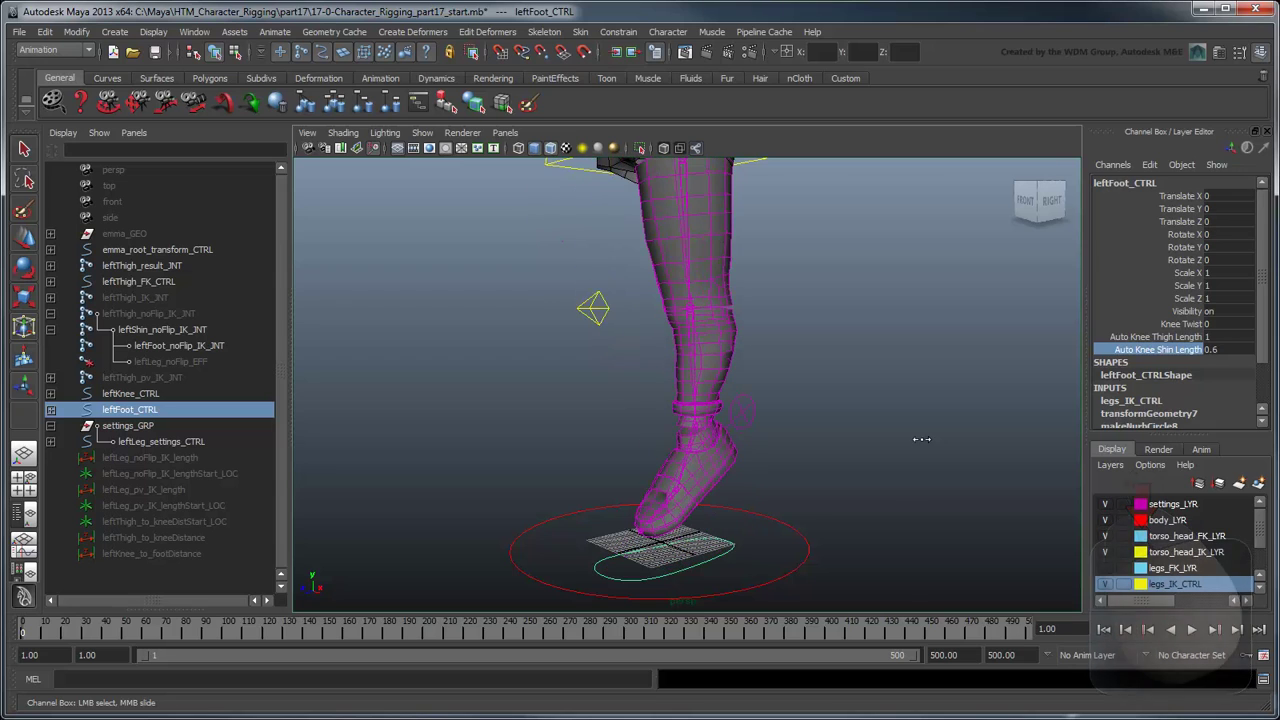
left_click(1214, 350)
type("1")
key("Return")
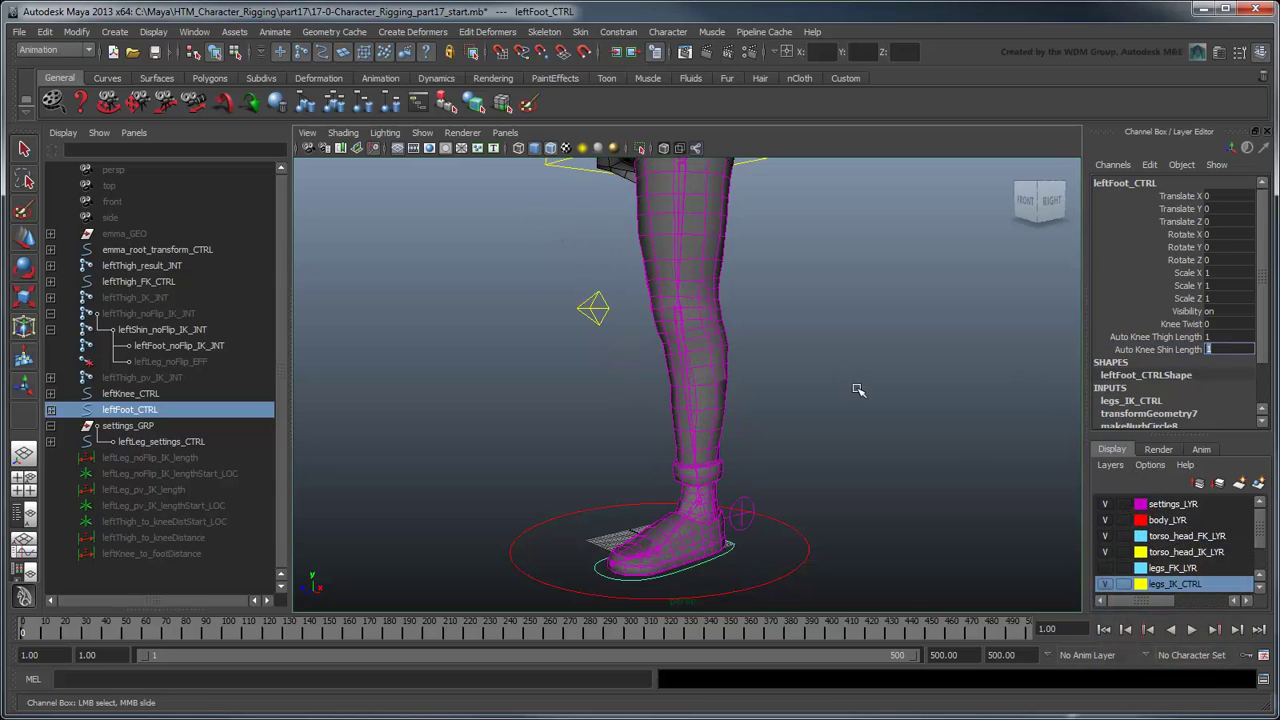
Test the leg stretch by moving leftFoot_CTRL down about 49.7 units in Y, and undo the move.
scroll(718, 590, "down", 2)
scroll(716, 565, "down", 3)
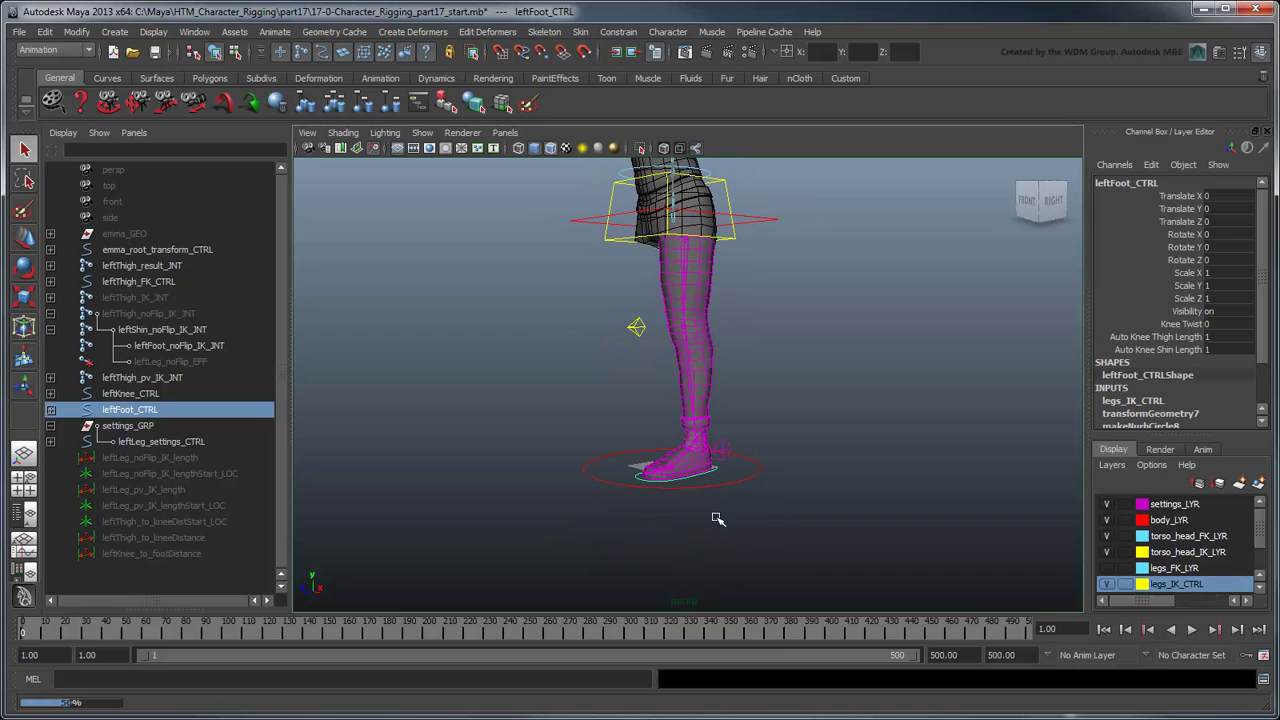
key("w")
left_click_drag(707, 438, 711, 528)
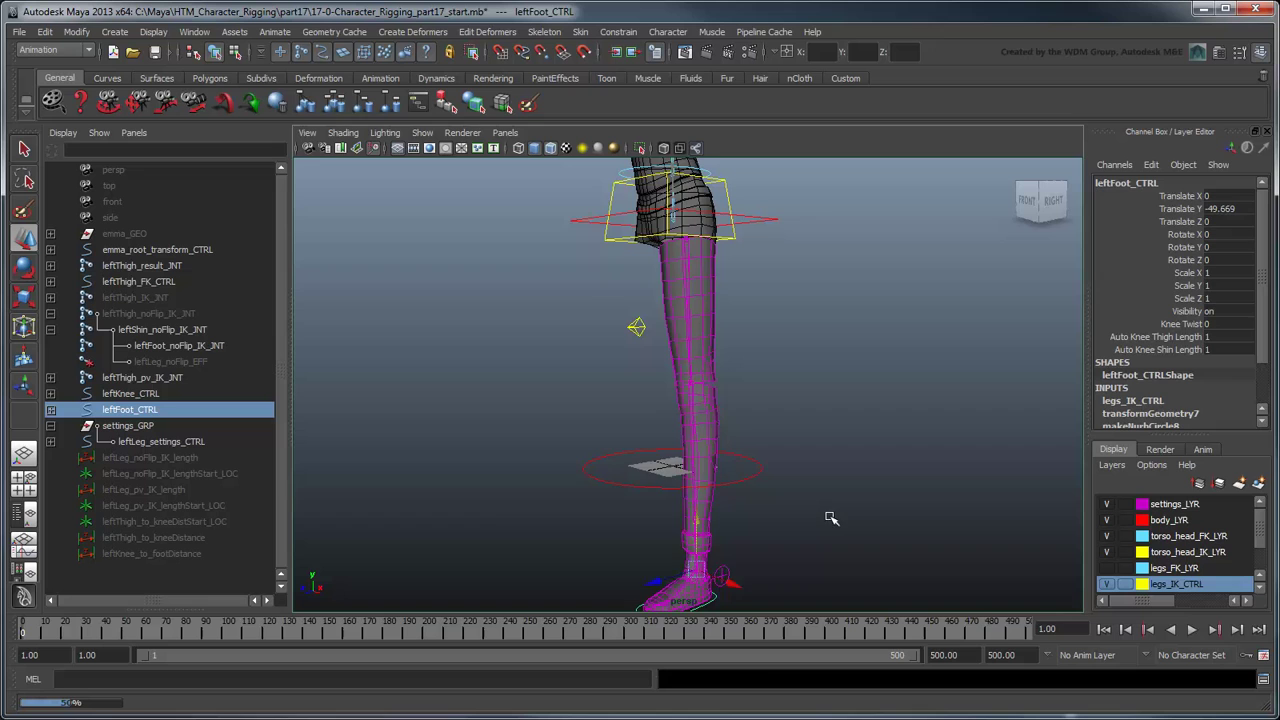
key("ctrl+z")
scroll(830, 518, "up", 5)
key("q")
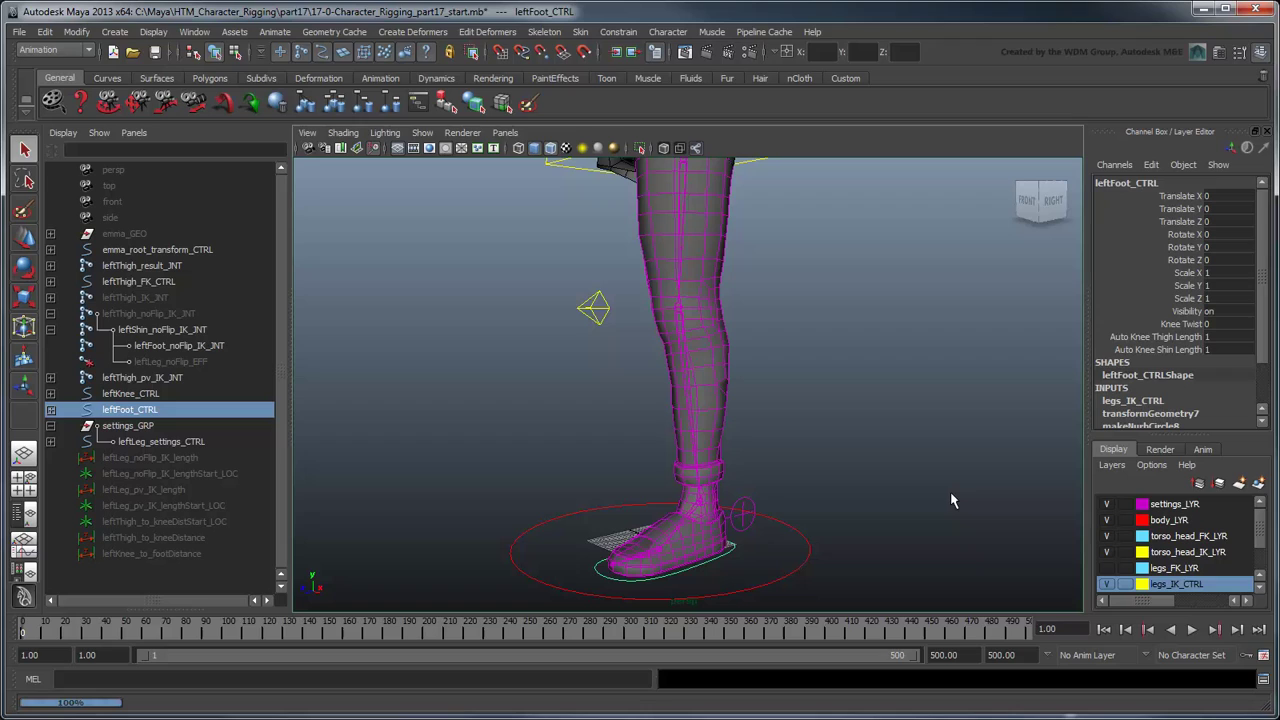
Set FK / IK Blend on leftLeg_settings_CTRL to 0 and show the legs_FK_LYR layer.
left_click(751, 537)
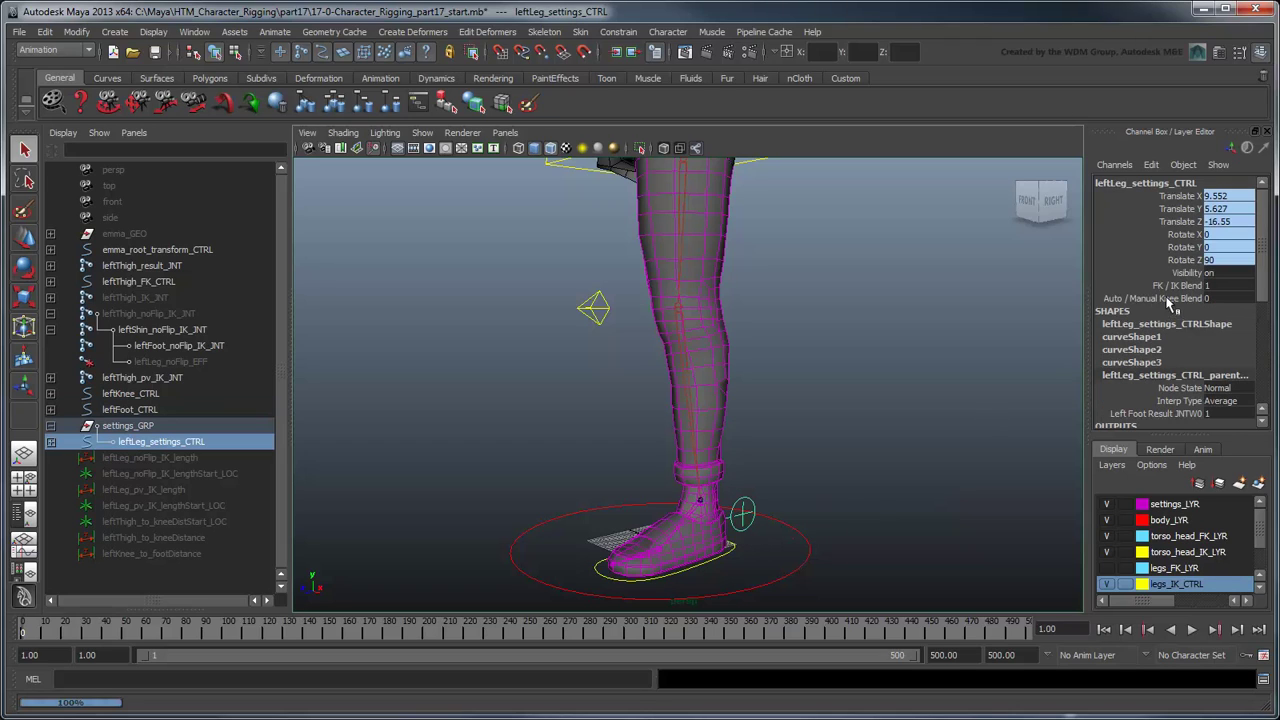
double_click(1209, 286)
left_click(1107, 569)
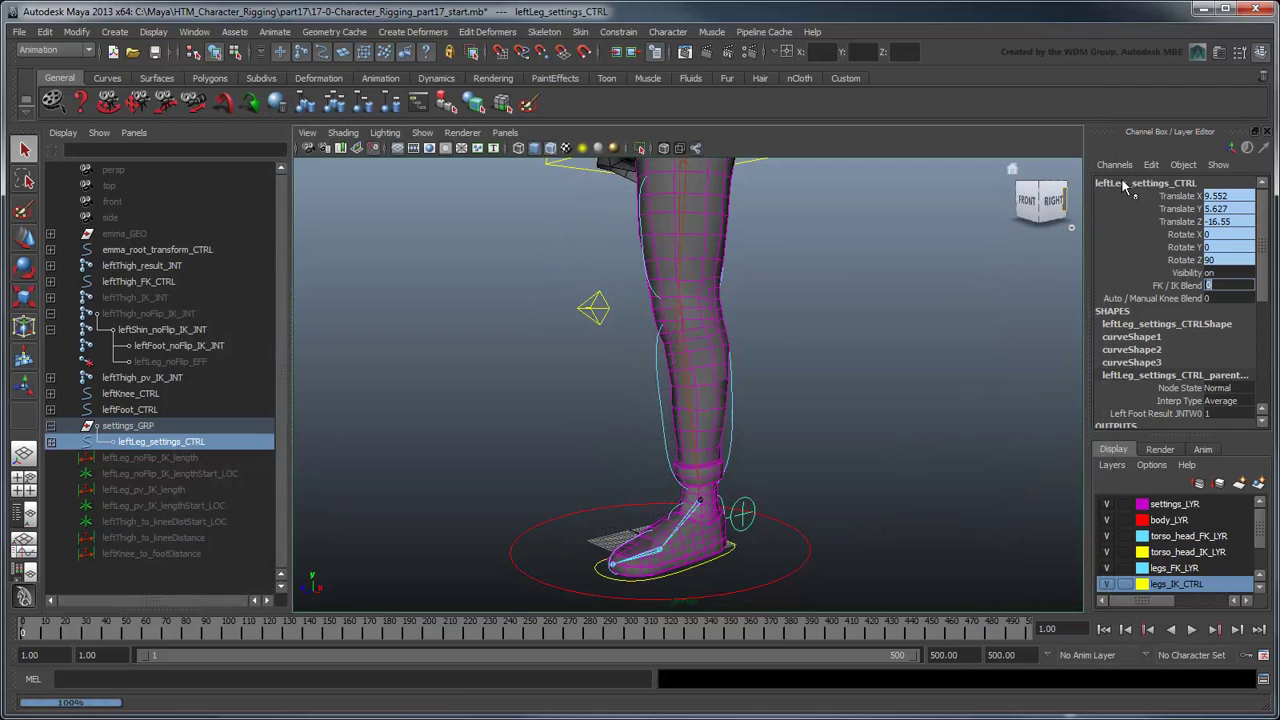
Add three keyable Boolean attributes to leftLeg_settings_CTRL: FK_visibility, IK_visibility and knee_visibility.
left_click(1151, 164)
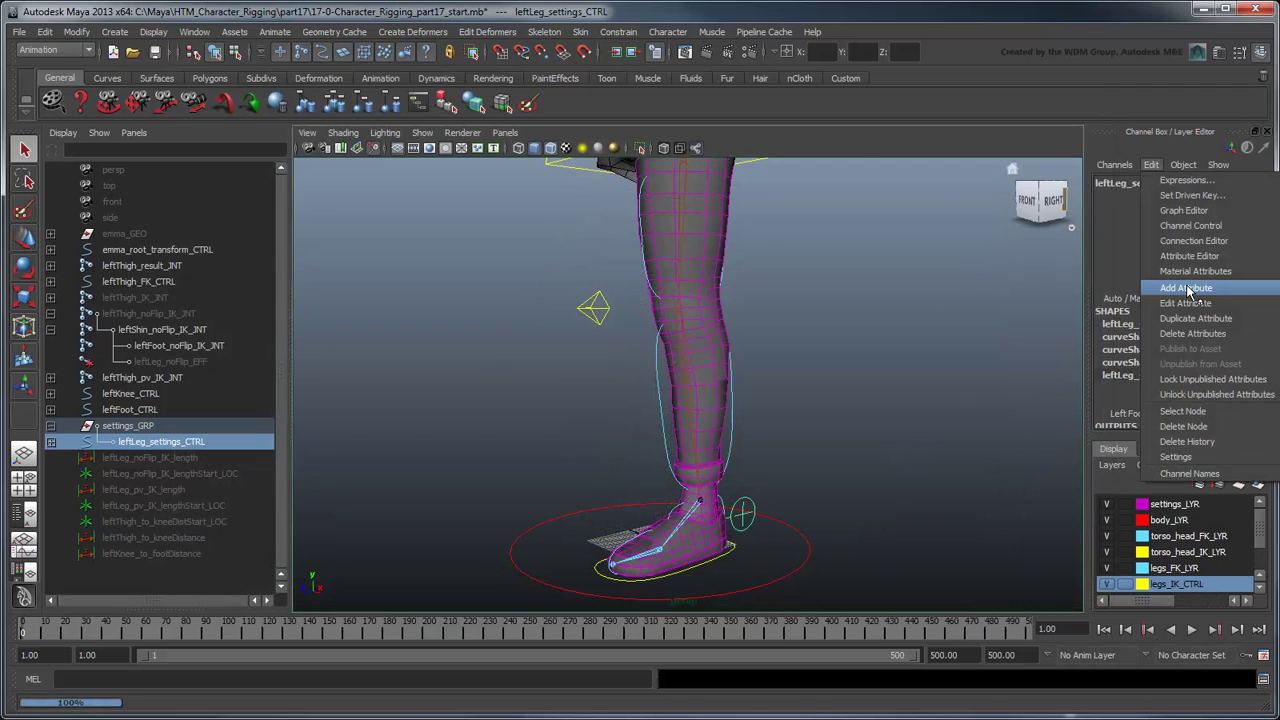
left_click(1186, 288)
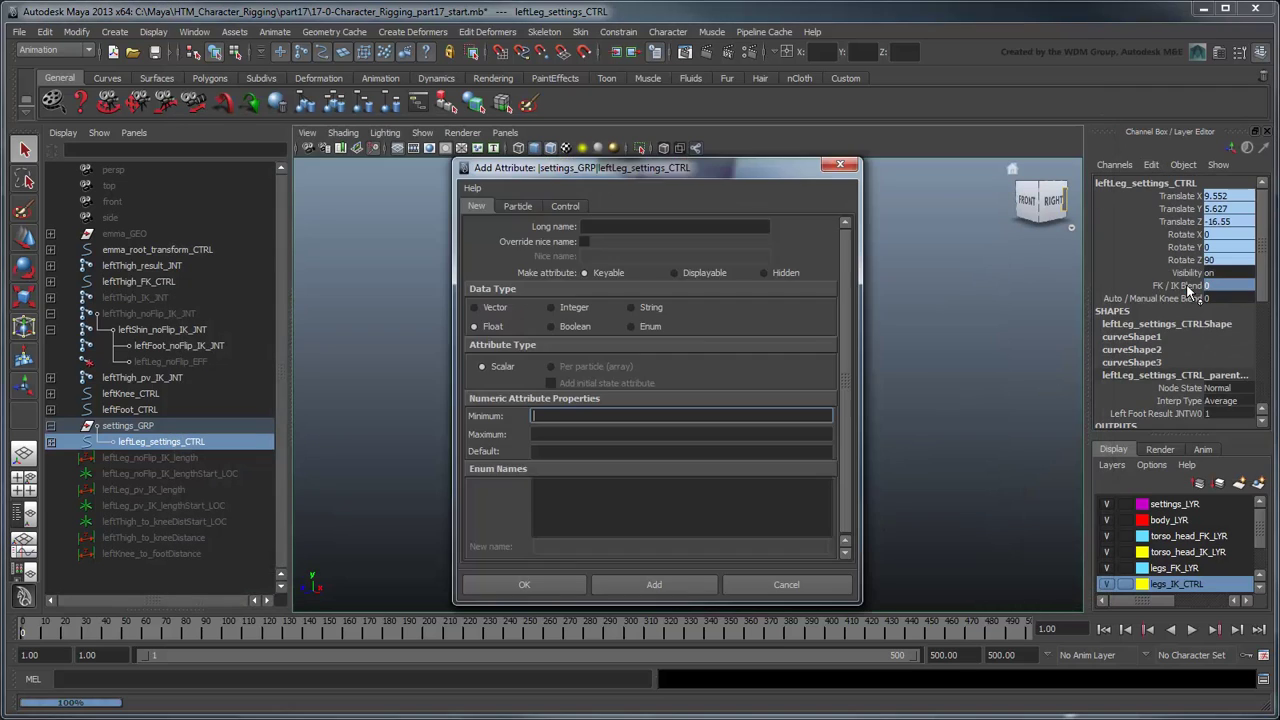
left_click(762, 229)
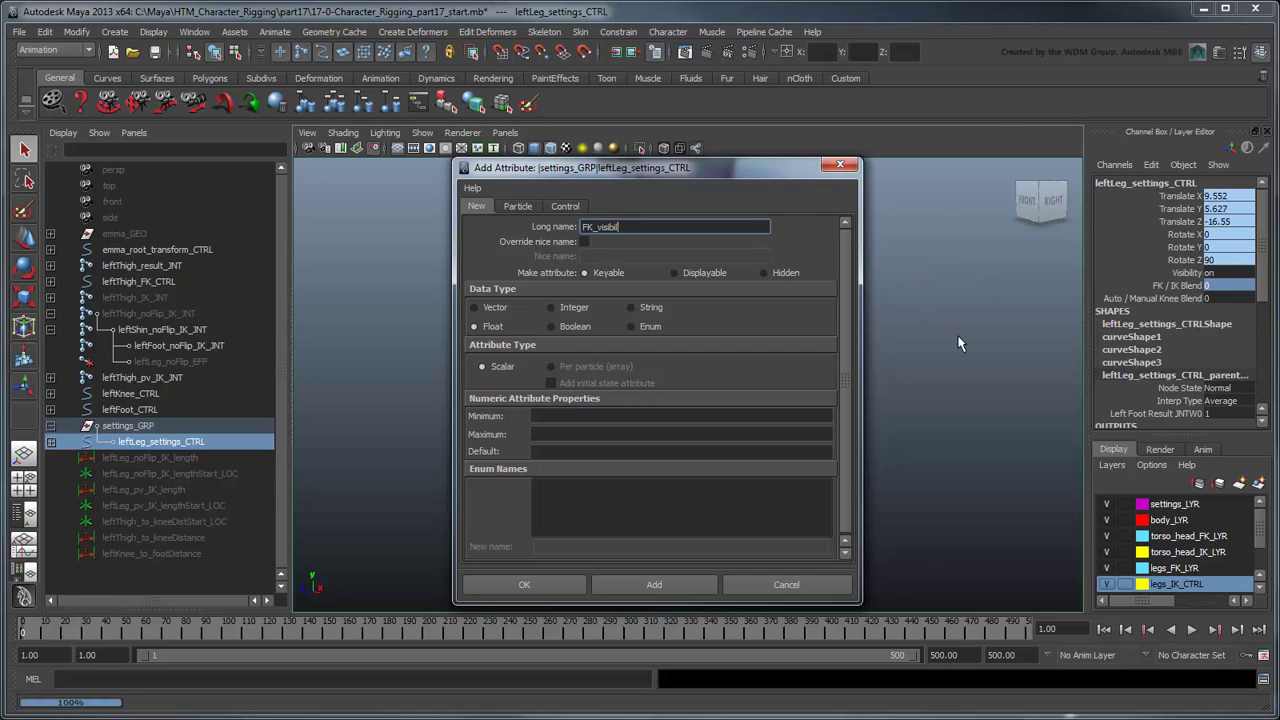
left_click(575, 326)
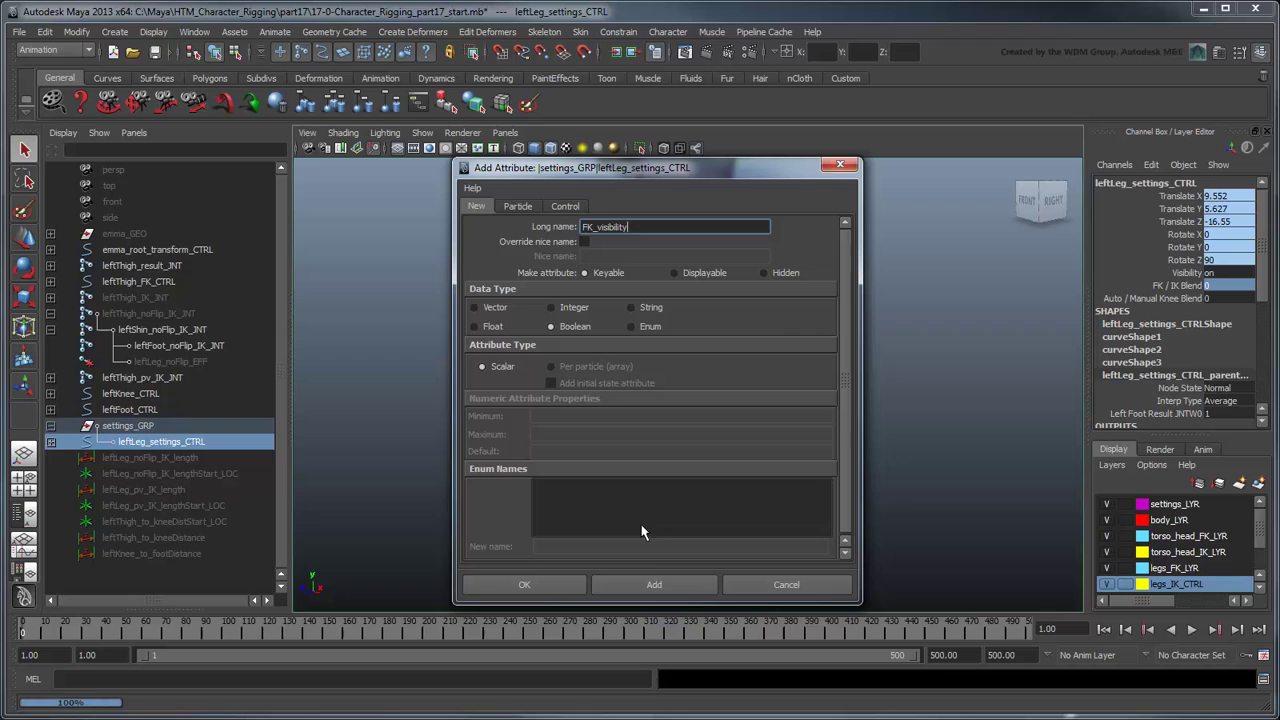
left_click(654, 584)
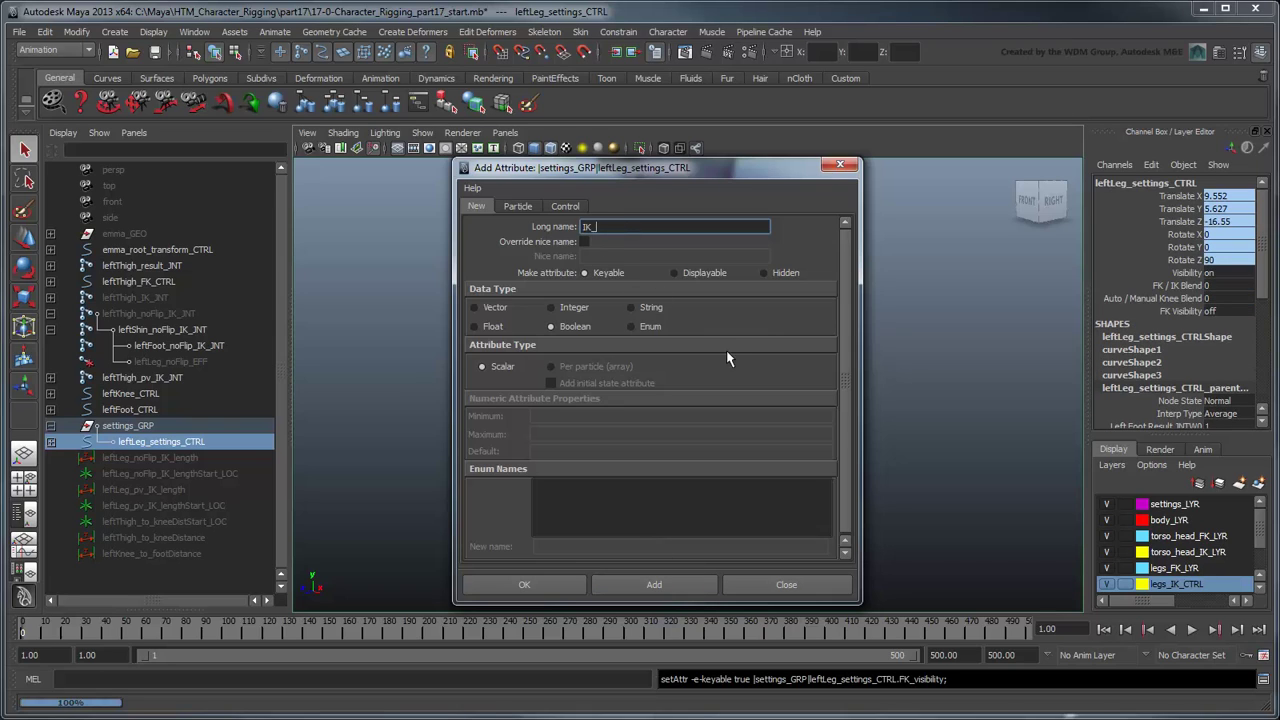
left_click(660, 585)
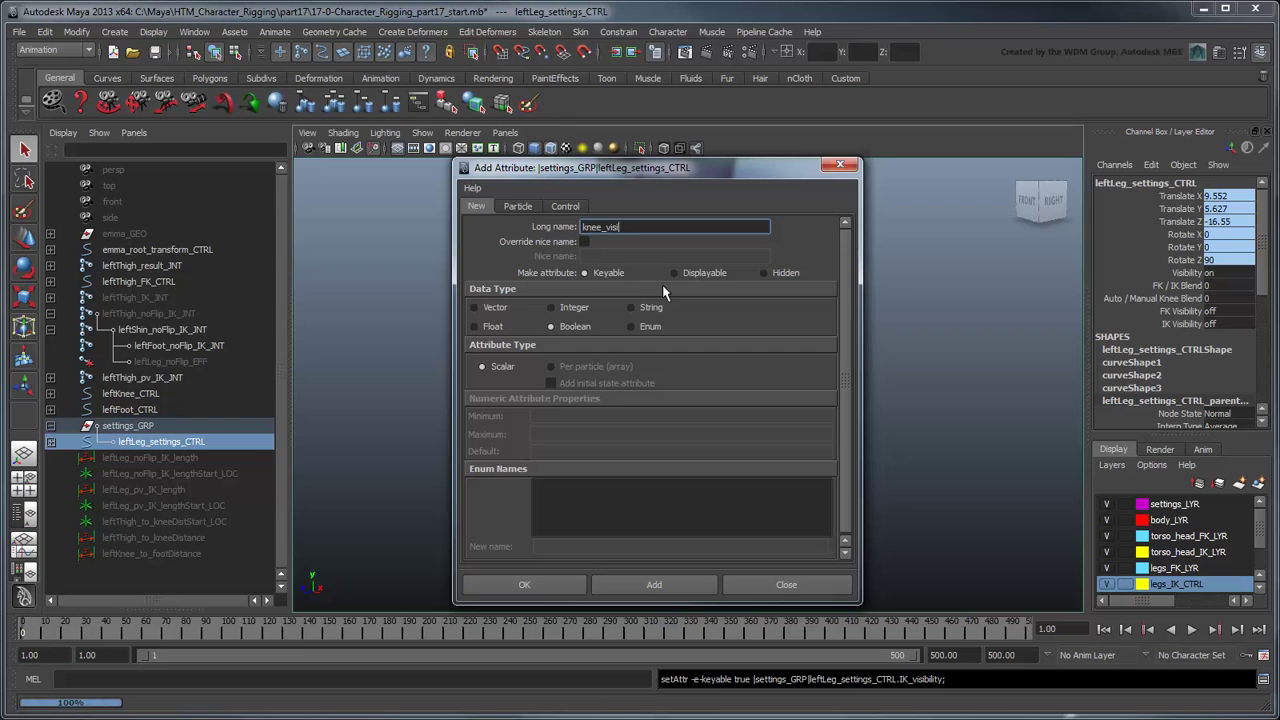
left_click(571, 588)
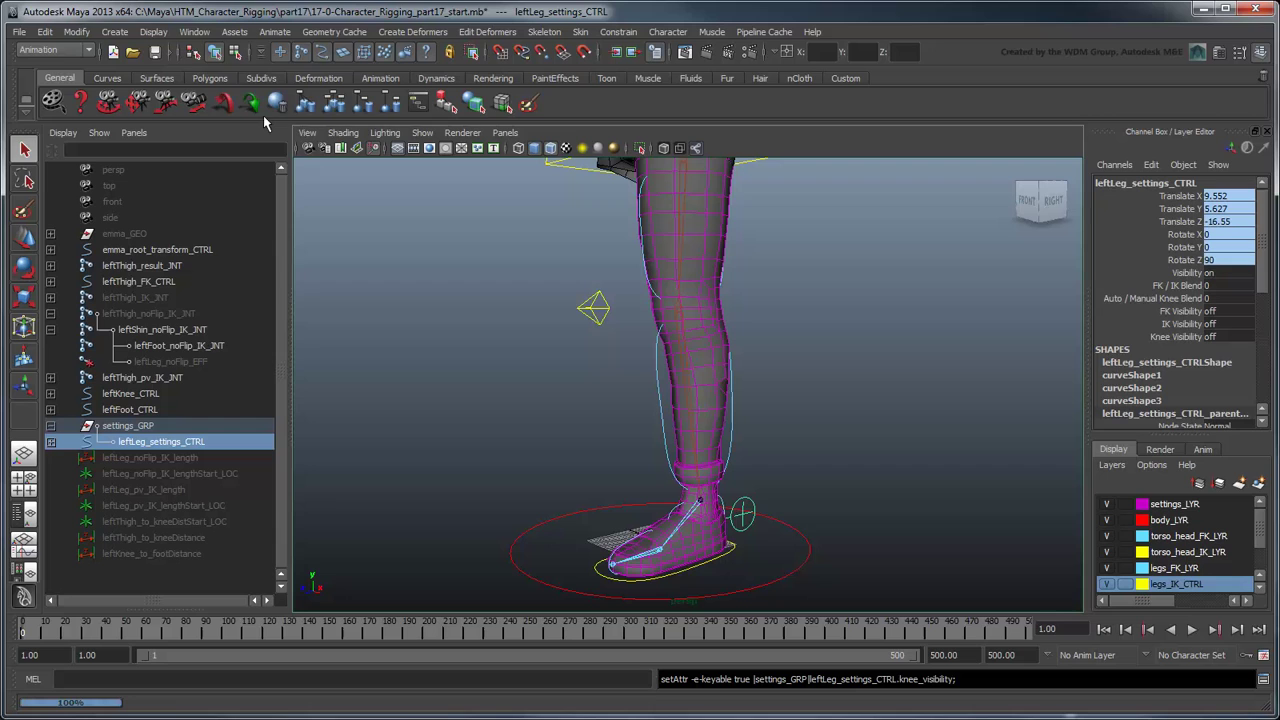
Connect FK_visibility of leftLeg_settings_CTRL to the visibility of leftThigh_FK_CTRL in the Connection Editor.
left_click(194, 31)
mouse_move(275, 55)
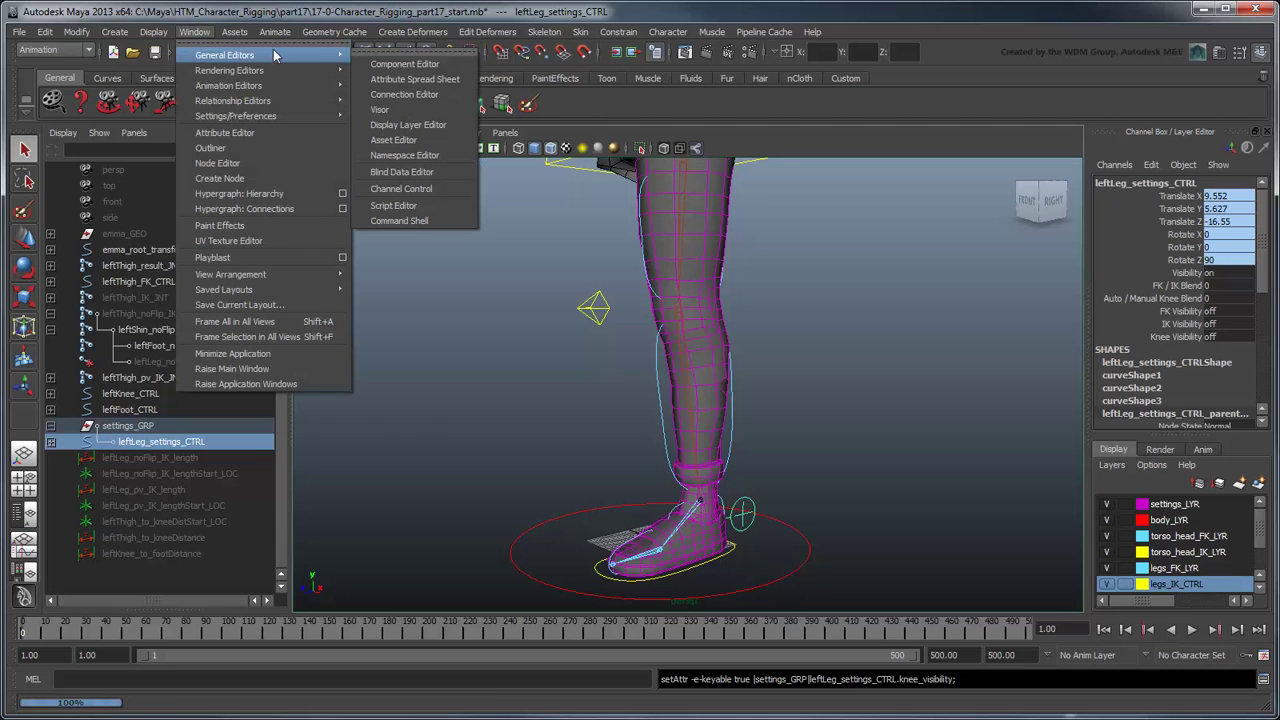
left_click(404, 94)
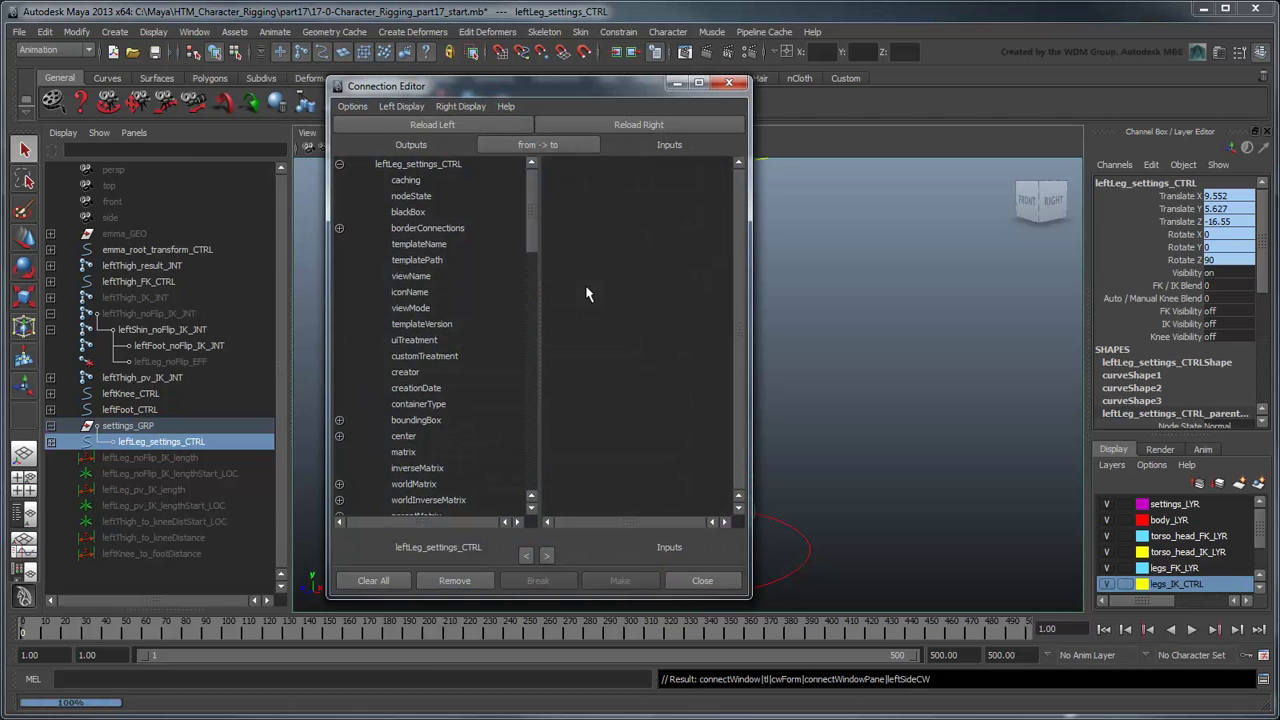
left_click_drag(538, 240, 537, 503)
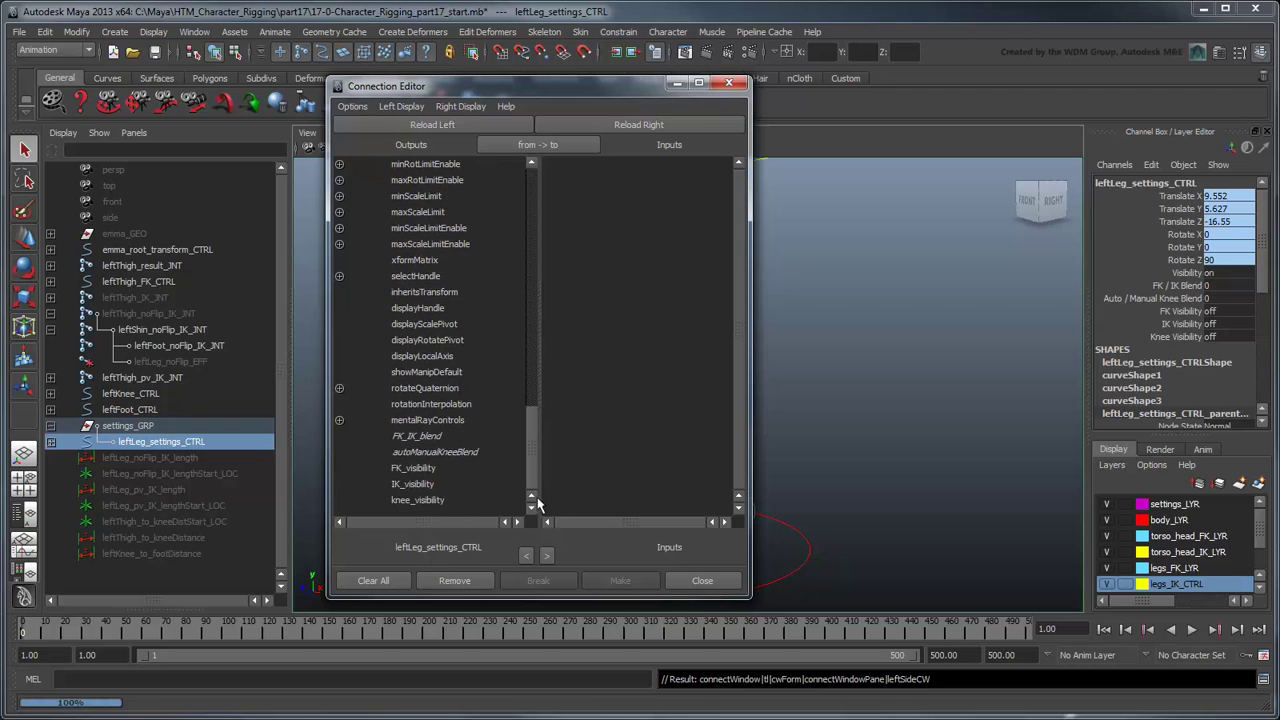
left_click(452, 470)
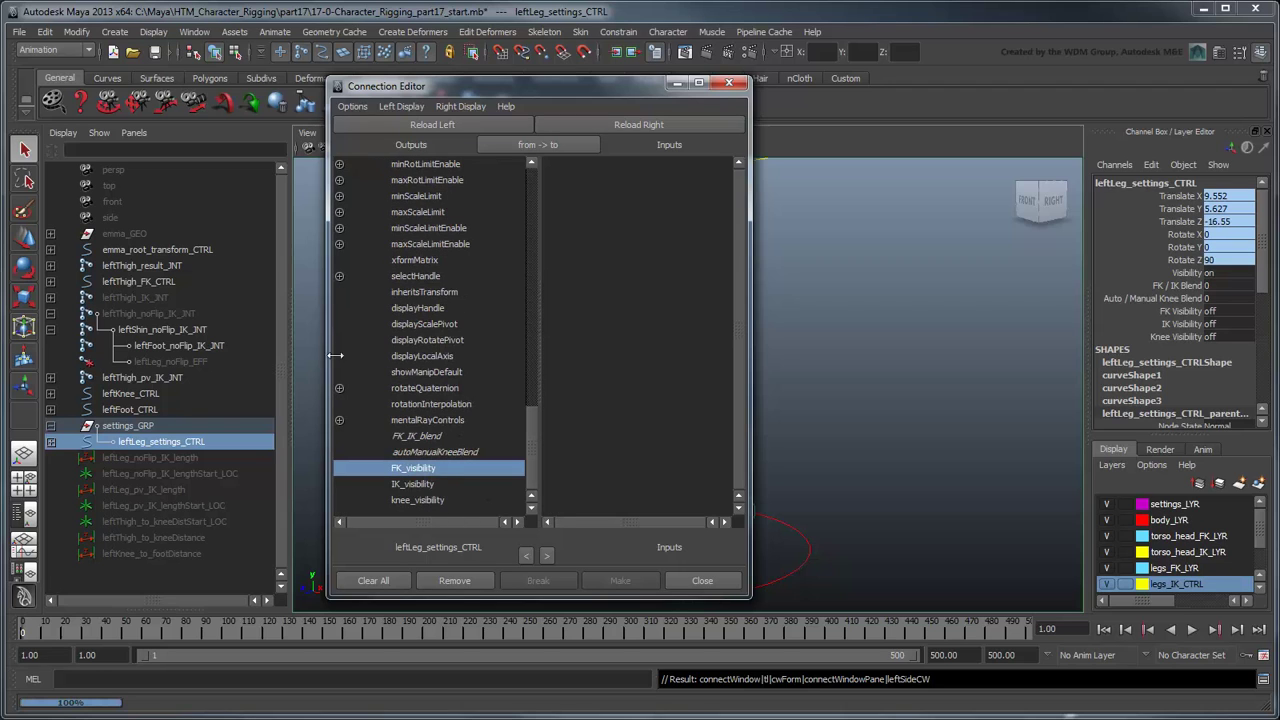
left_click(140, 282)
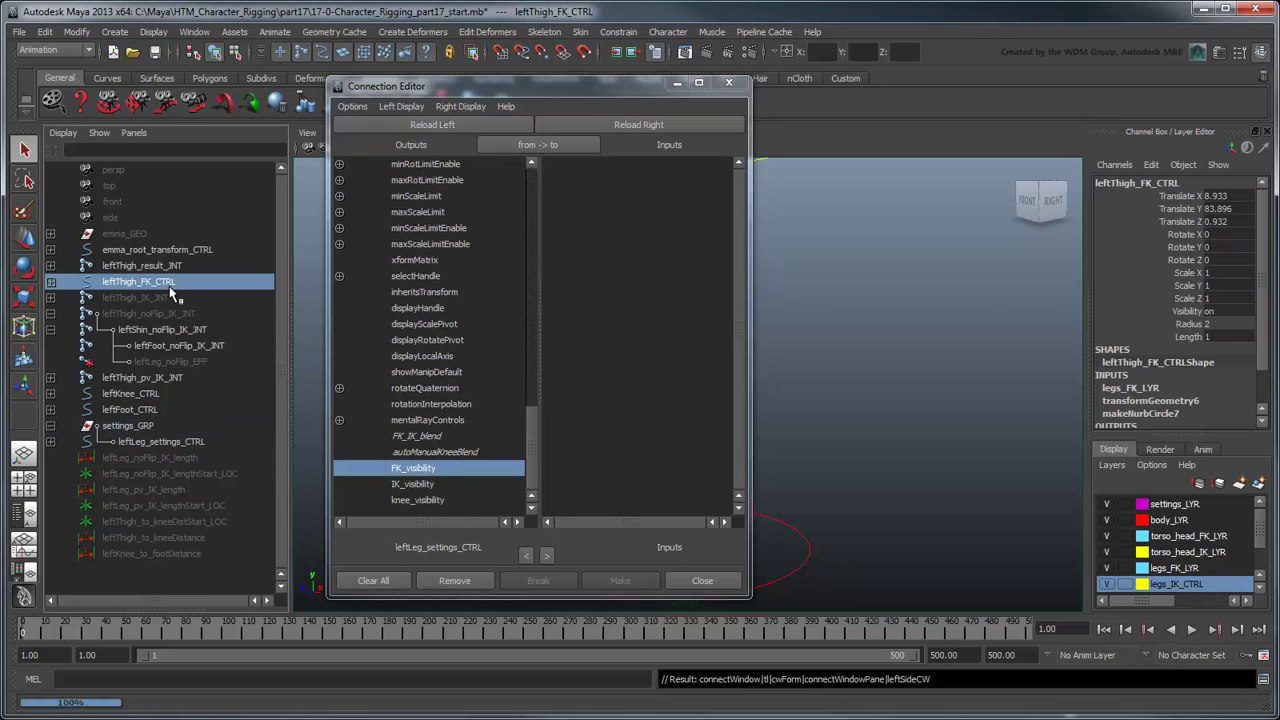
left_click(672, 126)
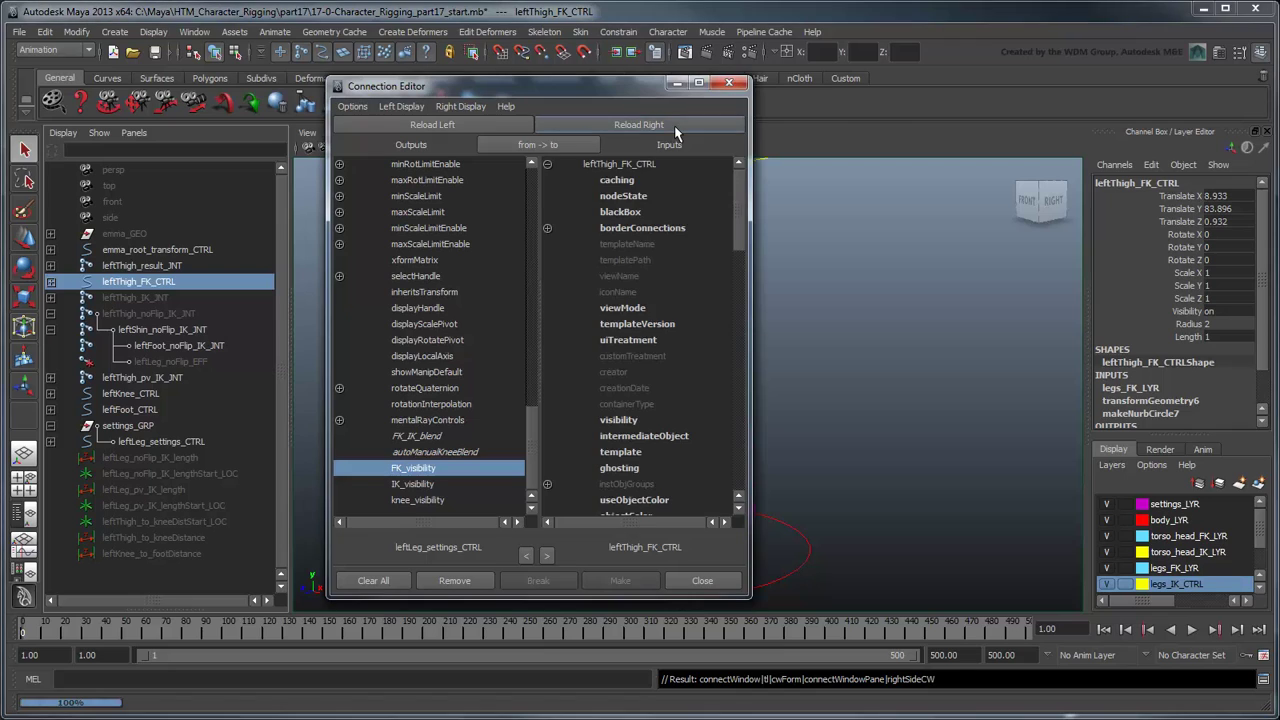
left_click(644, 424)
Connect IK_visibility of leftLeg_settings_CTRL to the visibility of leftFoot_CTRL.
left_click(414, 486)
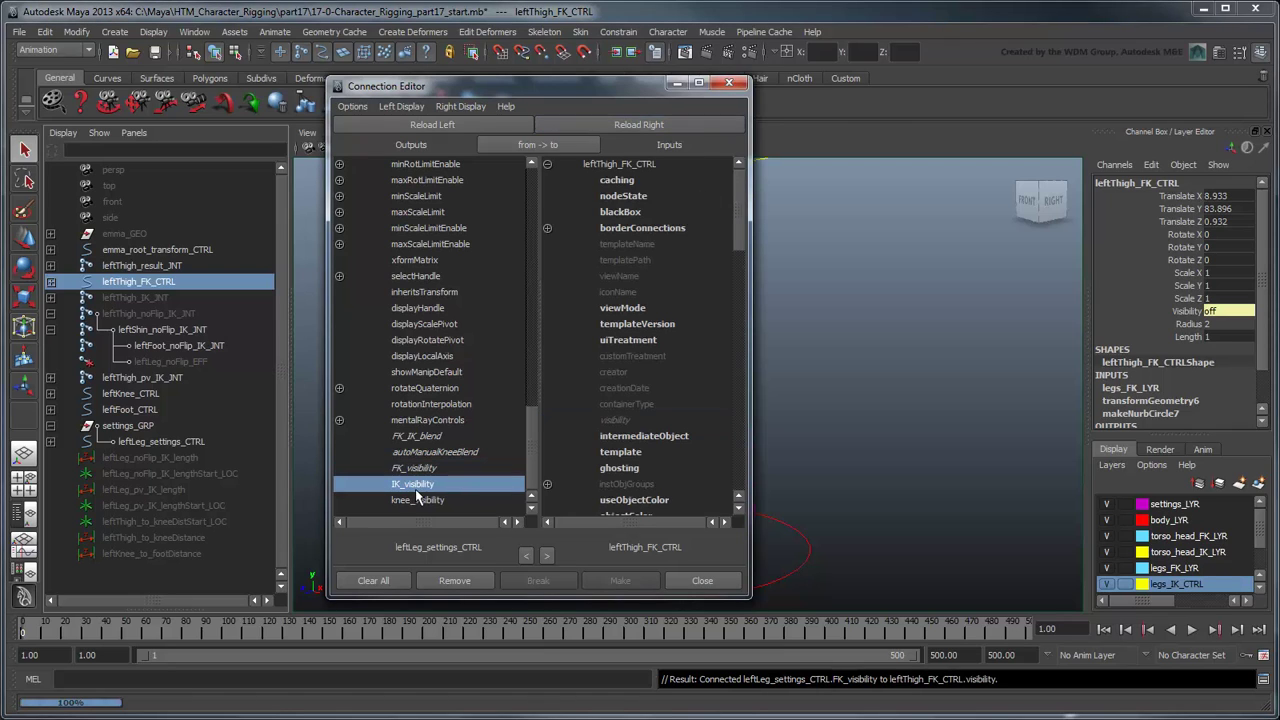
left_click(151, 413)
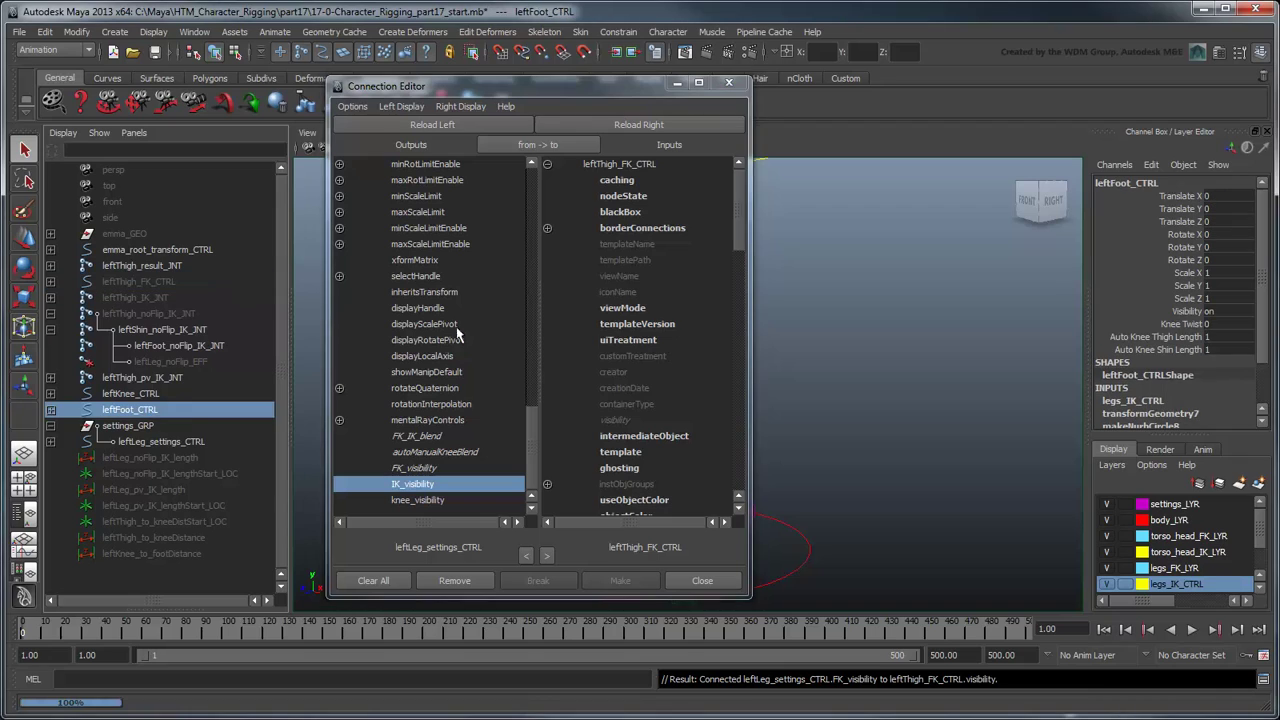
left_click(633, 127)
left_click(645, 420)
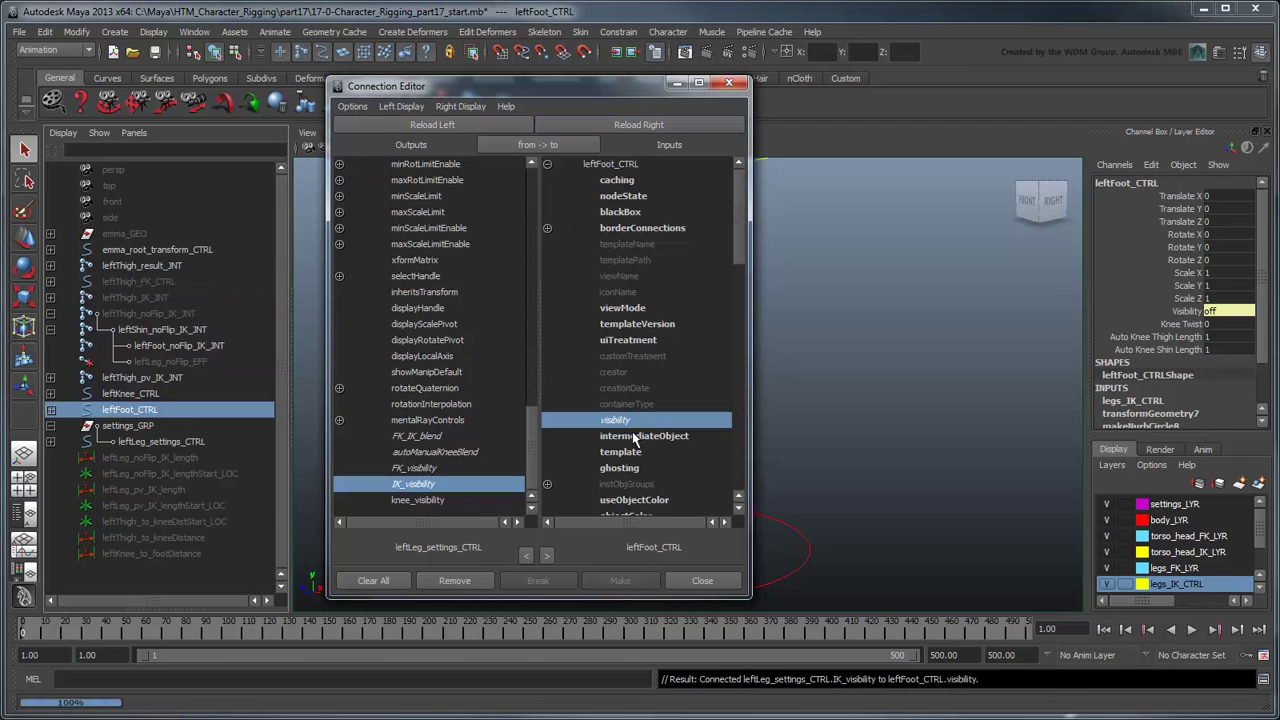
Connect knee_visibility of leftLeg_settings_CTRL to the visibility of leftKnee_CTRL and close the Connection Editor.
left_click(455, 503)
left_click(188, 396)
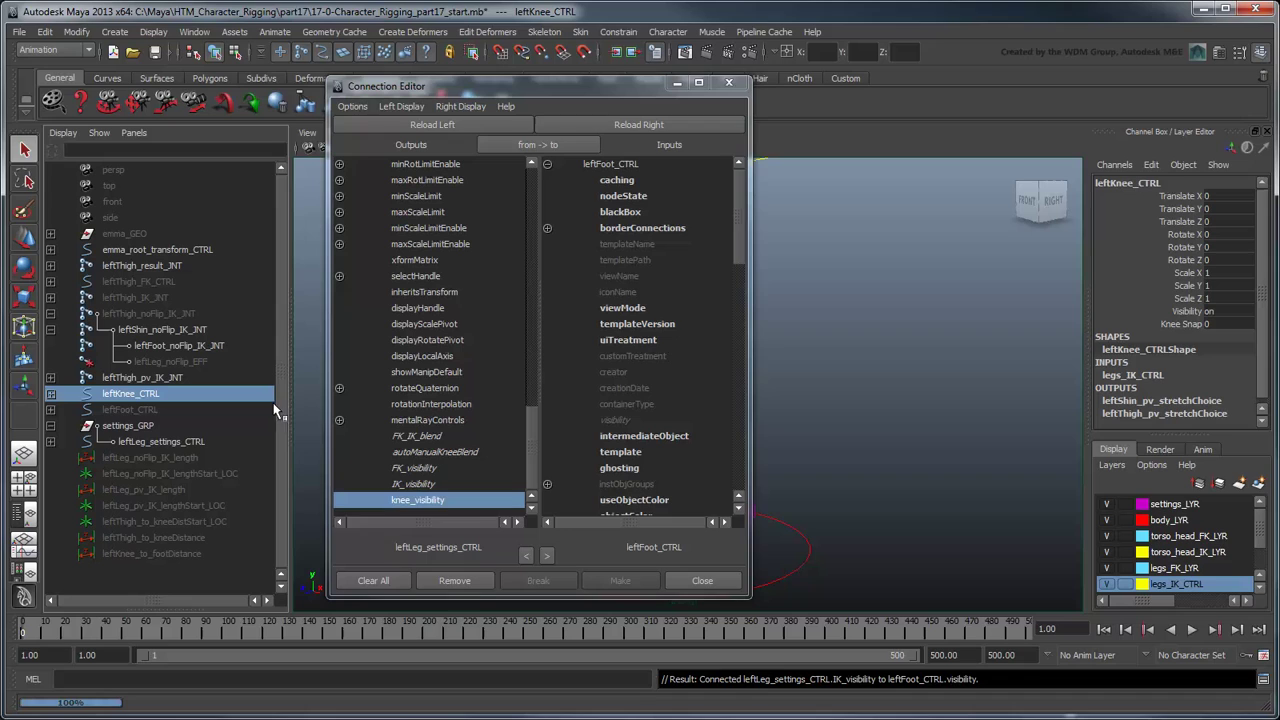
left_click(672, 126)
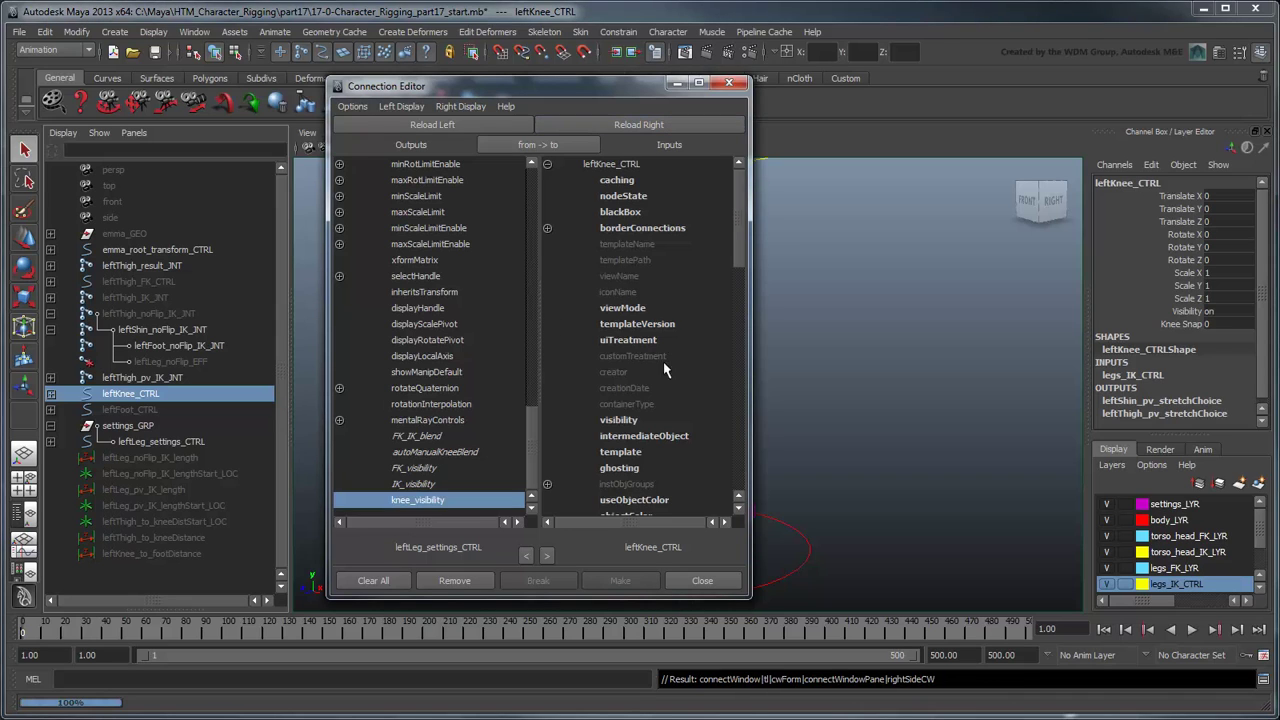
left_click(655, 421)
left_click(703, 581)
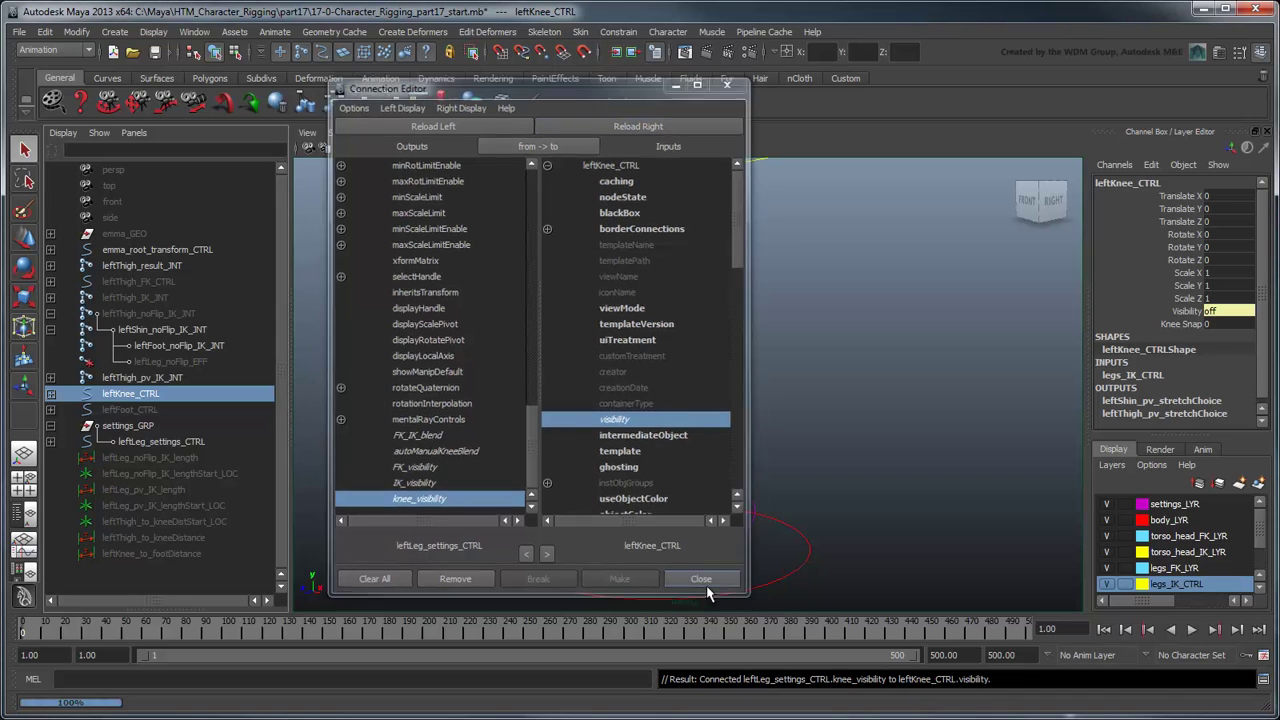
Test FK Visibility on leftLeg_settings_CTRL by setting it to 1 and back to 0.
left_click(743, 514)
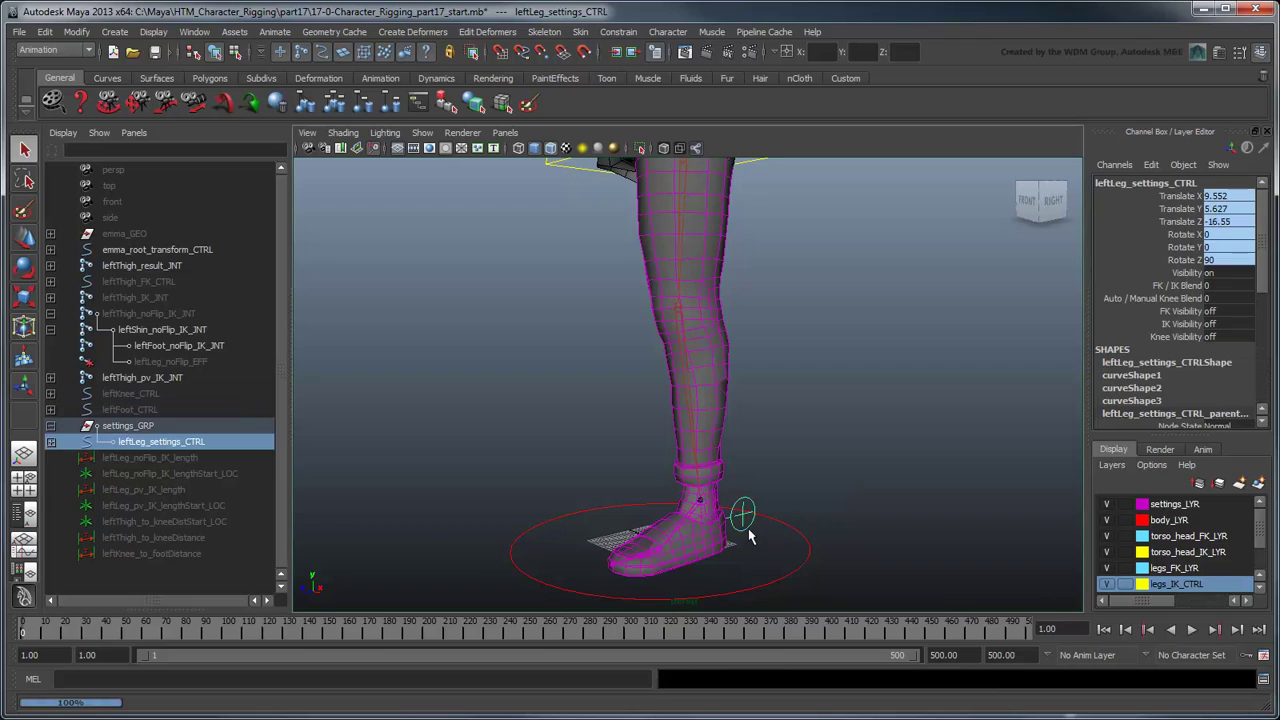
double_click(1226, 314)
type("1")
key("Return")
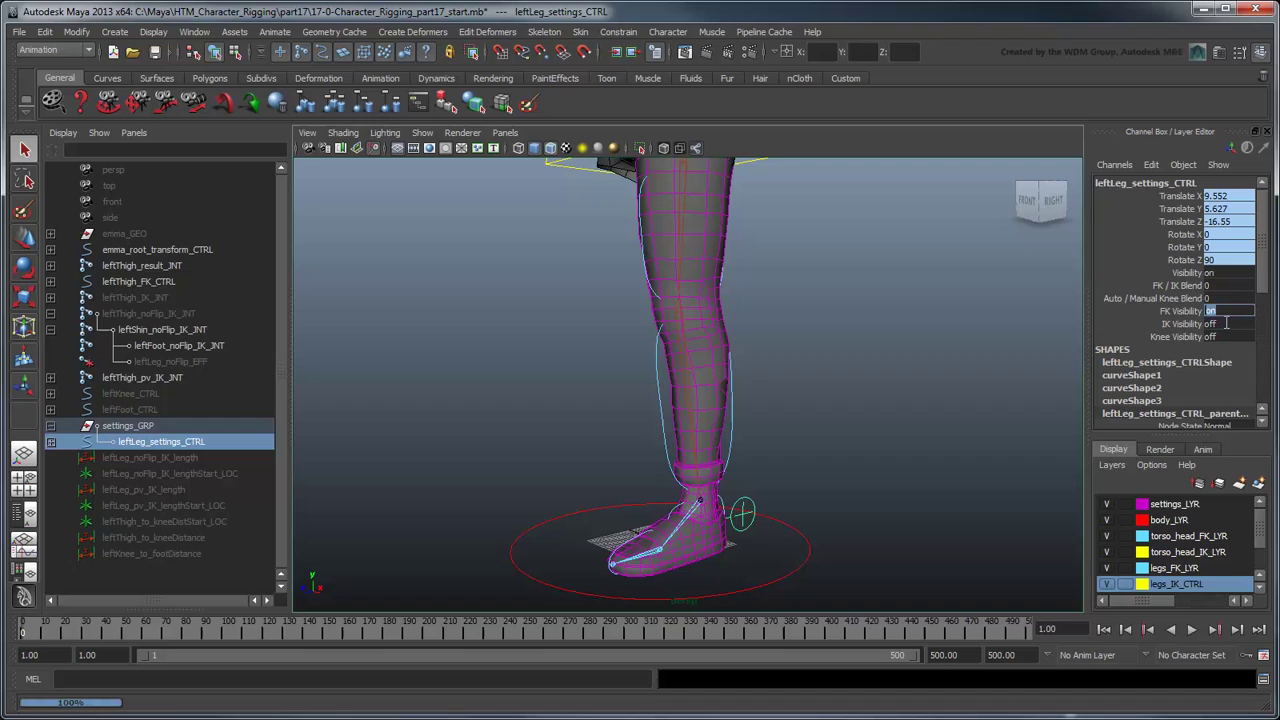
type("0")
key("Return")
Test IK Visibility on leftLeg_settings_CTRL by setting it to 1 and back to 0.
double_click(1226, 324)
type("1")
key("Return")
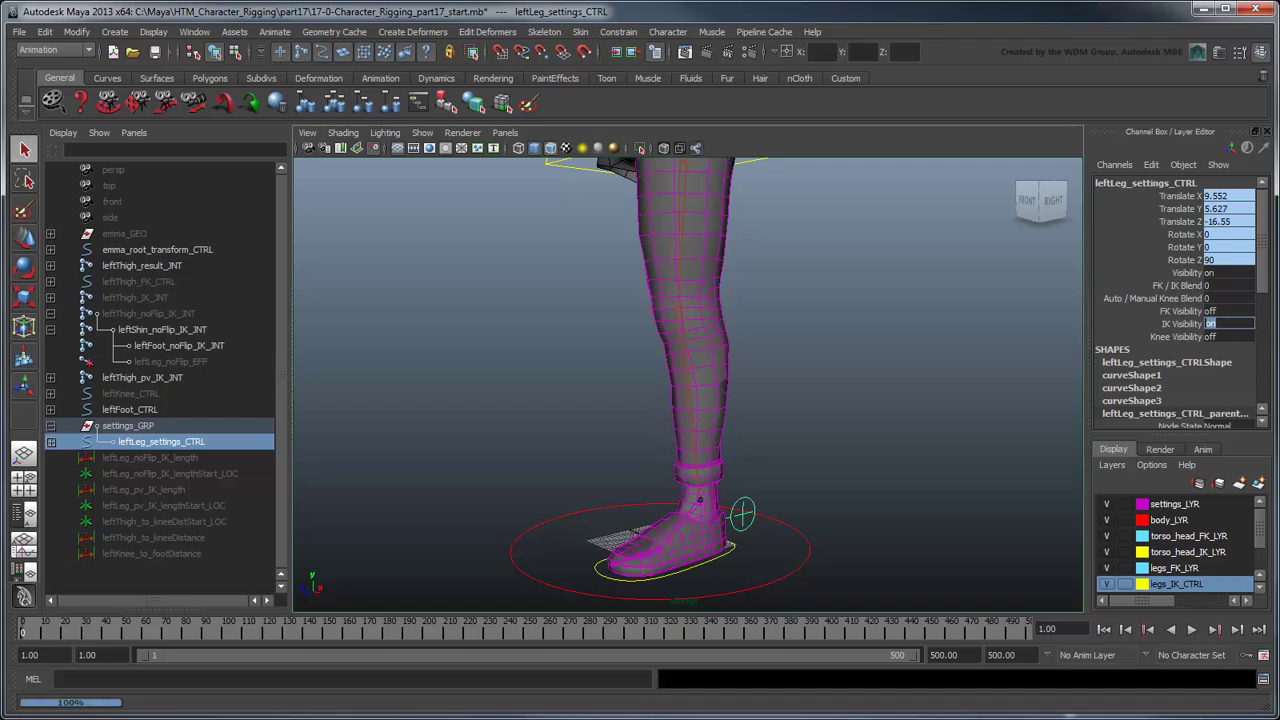
type("0")
key("Return")
Test Knee Visibility on leftLeg_settings_CTRL by setting it to 1 and back to 0.
double_click(1226, 336)
type("1")
key("Return")
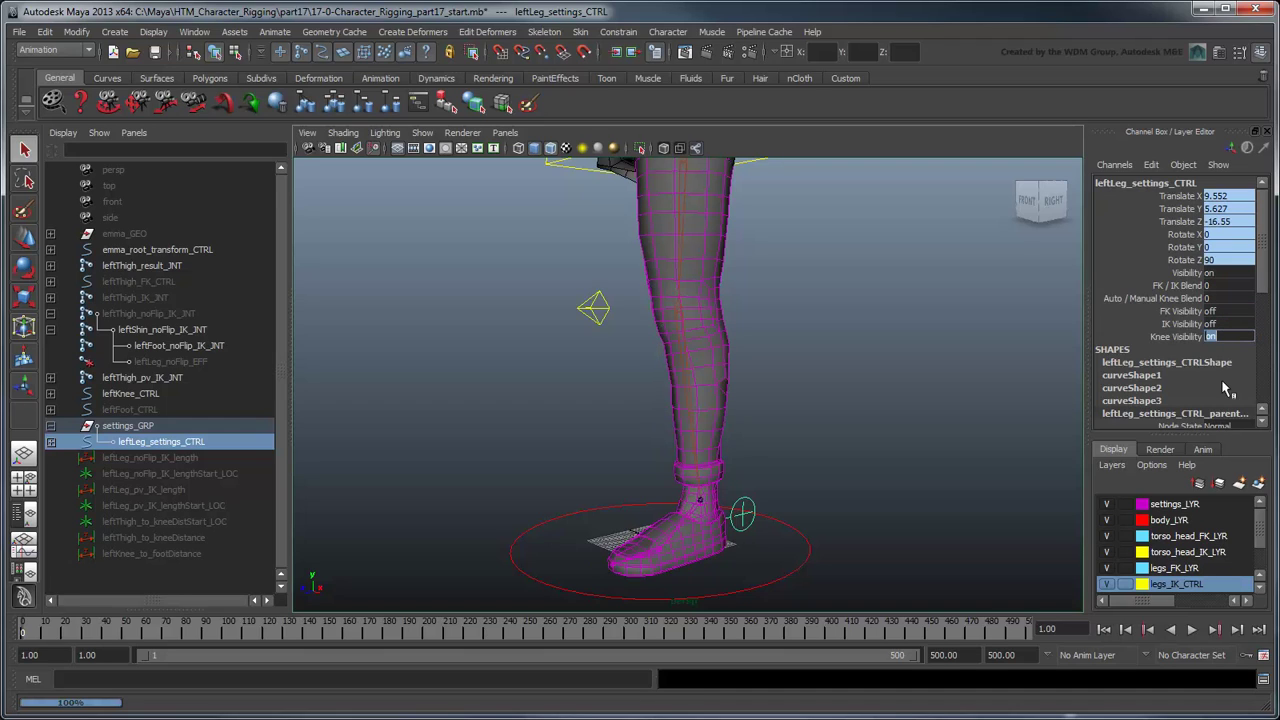
type("0")
key("Return")
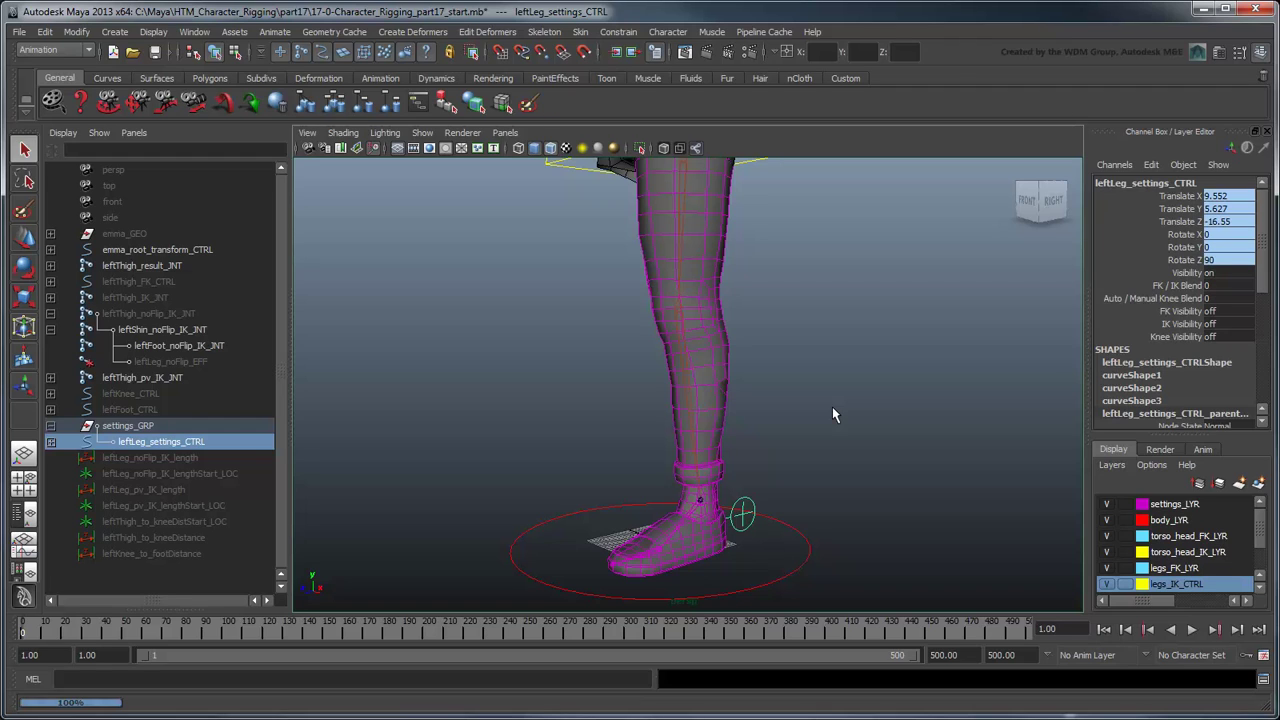
Open Set Driven Key with leftLeg_settings_CTRL loaded as both driver and driven, keeping the leg in view beside the window.
left_click(274, 31)
mouse_move(400, 100)
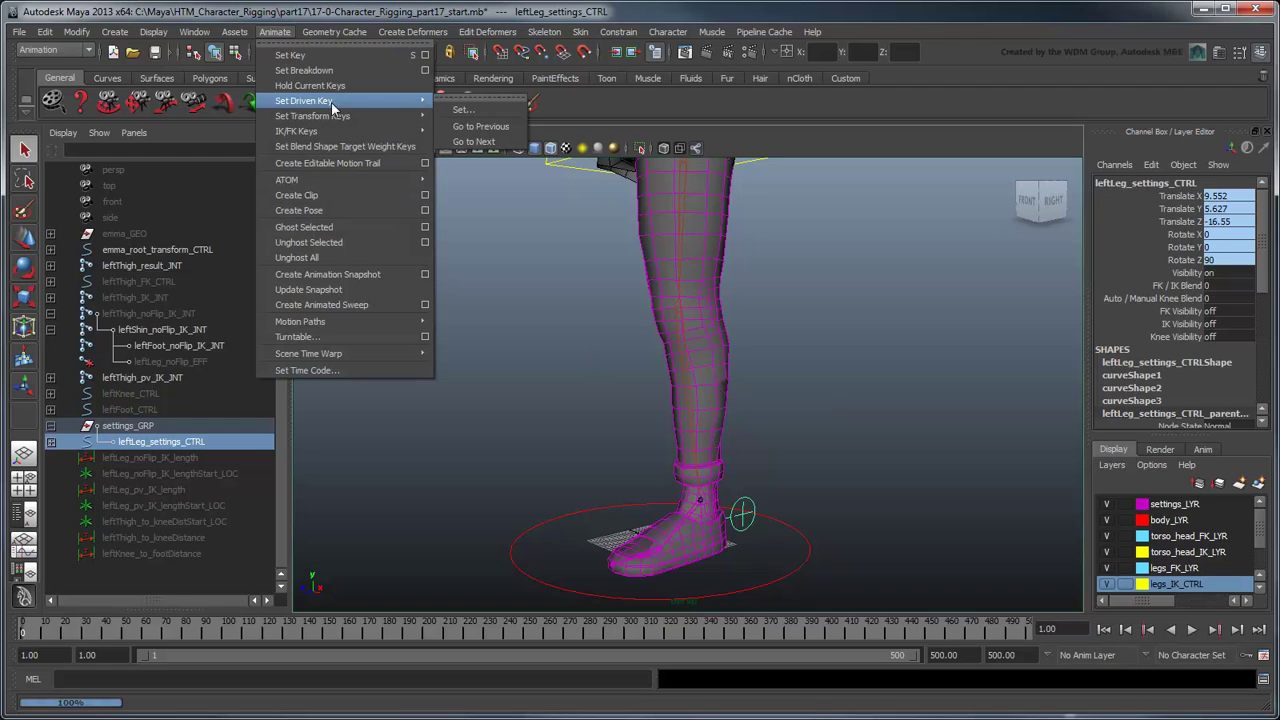
left_click(455, 110)
left_click_drag(638, 173, 443, 171)
middle_click_drag(741, 360, 895, 378, "alt")
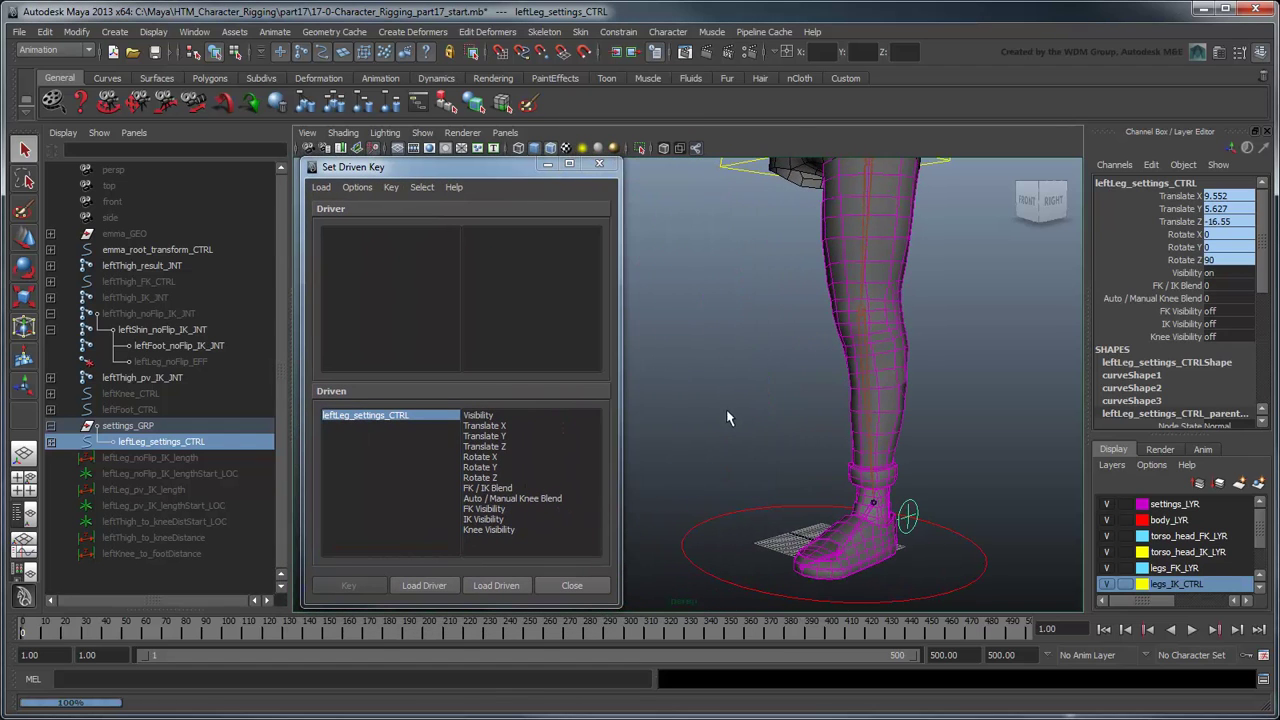
left_click(449, 587)
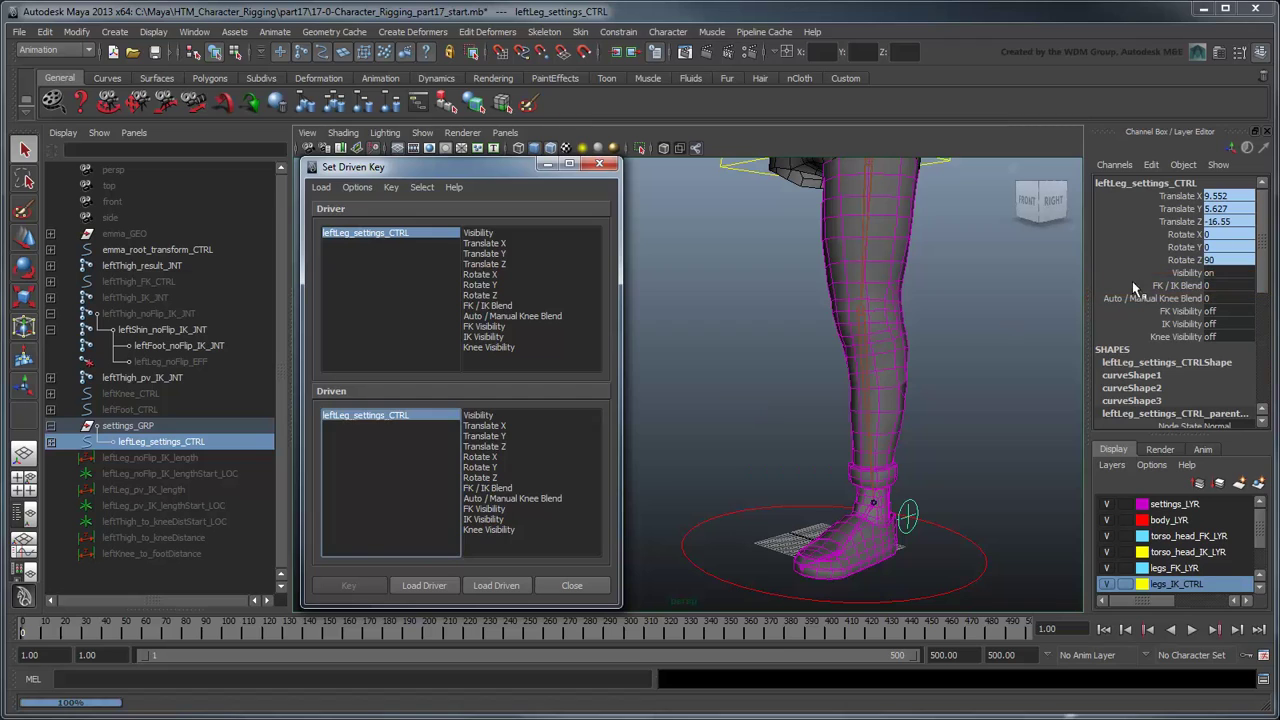
Turn FK Visibility on and set a driven key for it with FK / IK Blend at 0 as the driver.
left_click(1220, 314)
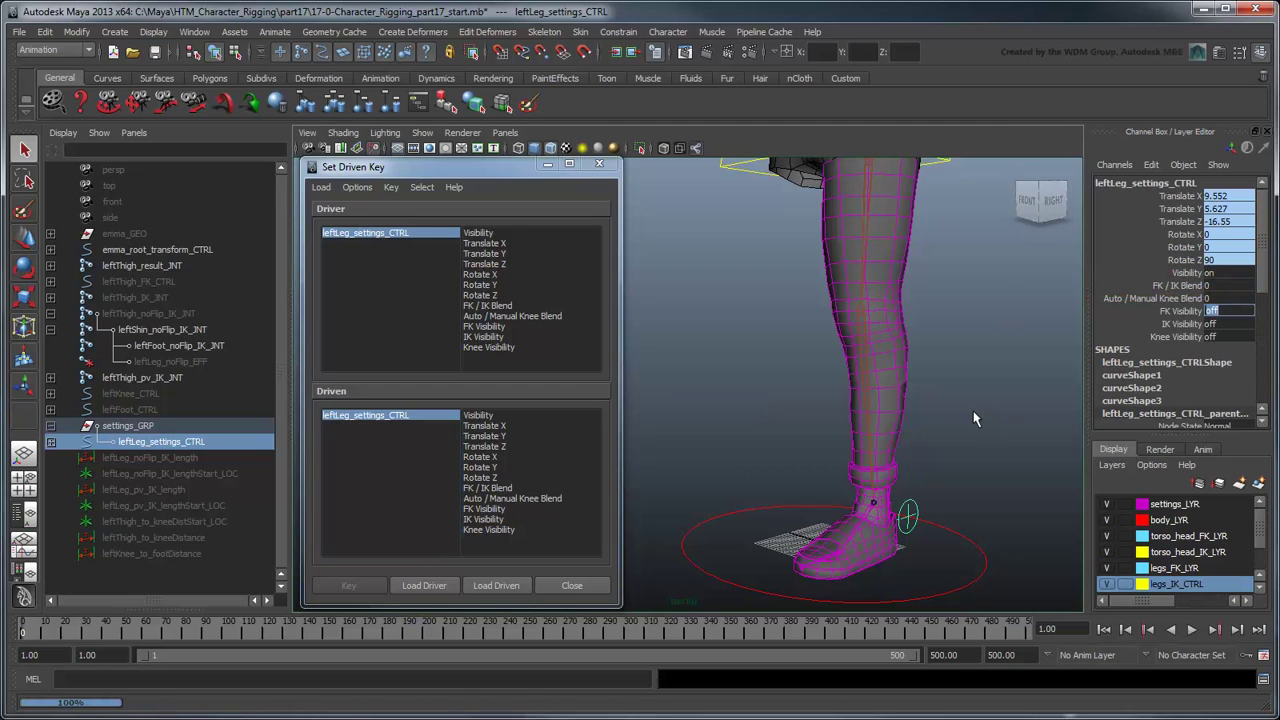
type("on")
key("Return")
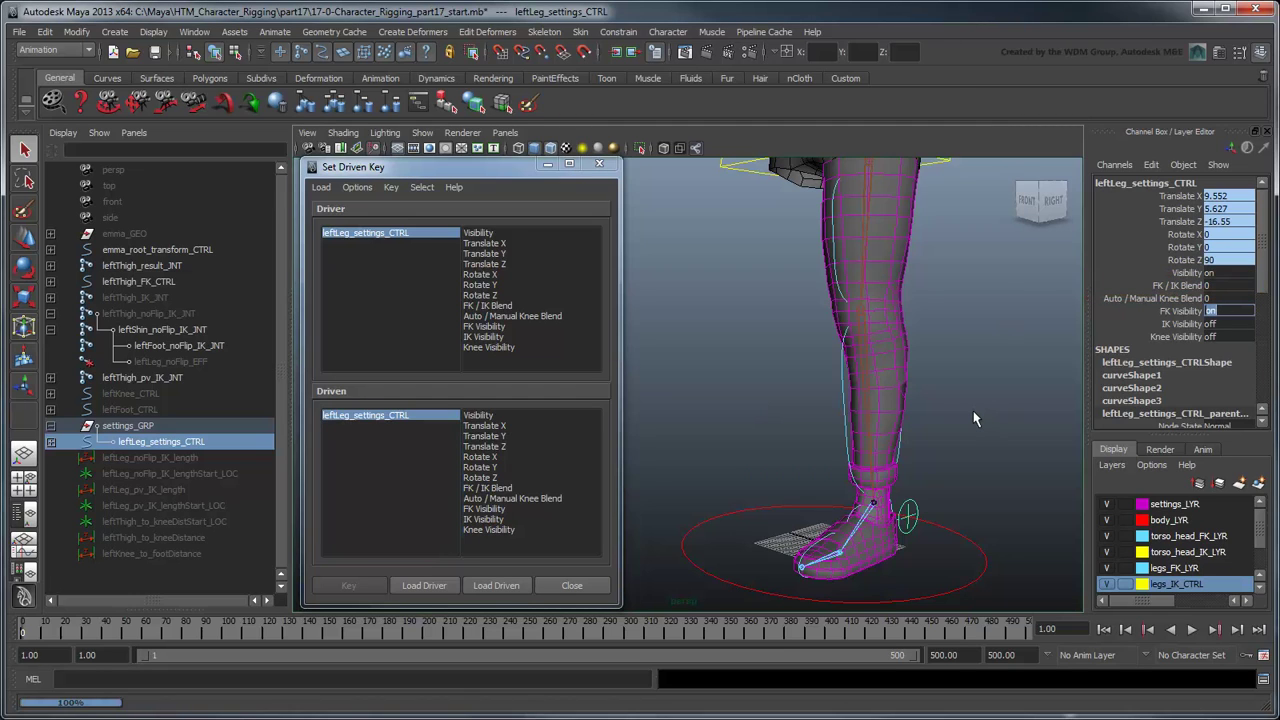
left_click(514, 307)
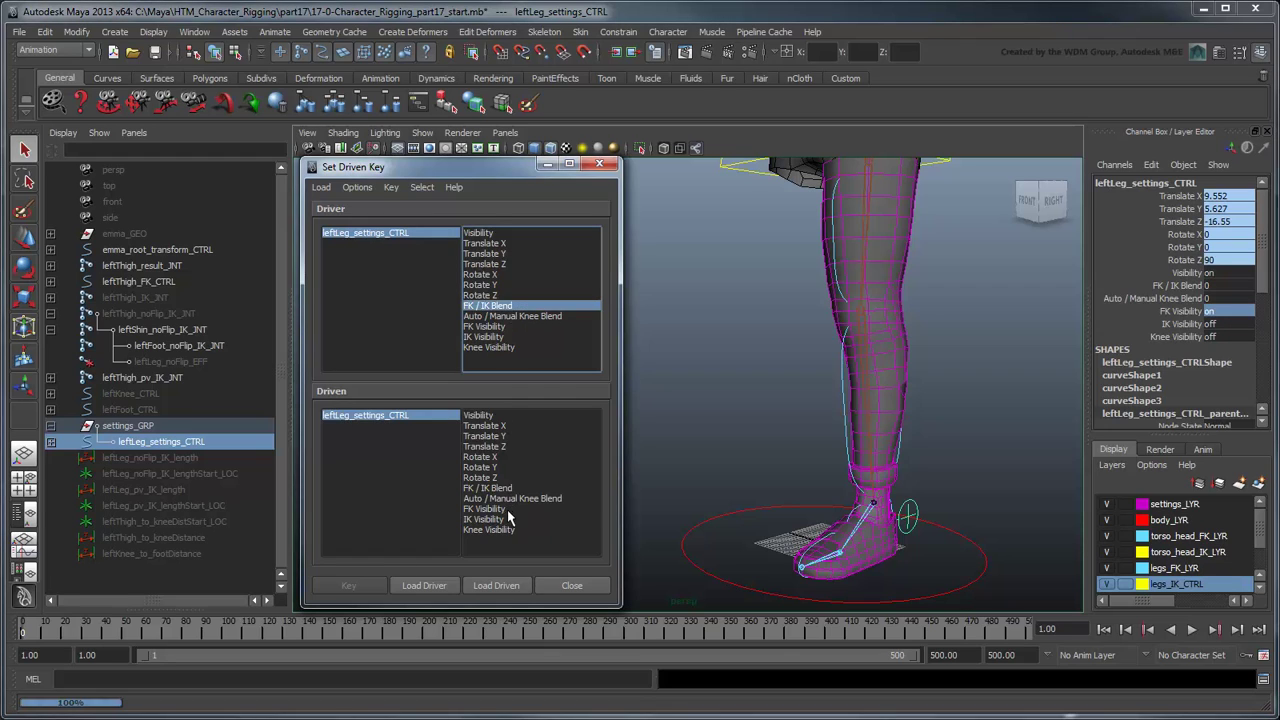
left_click(510, 509)
left_click(350, 587)
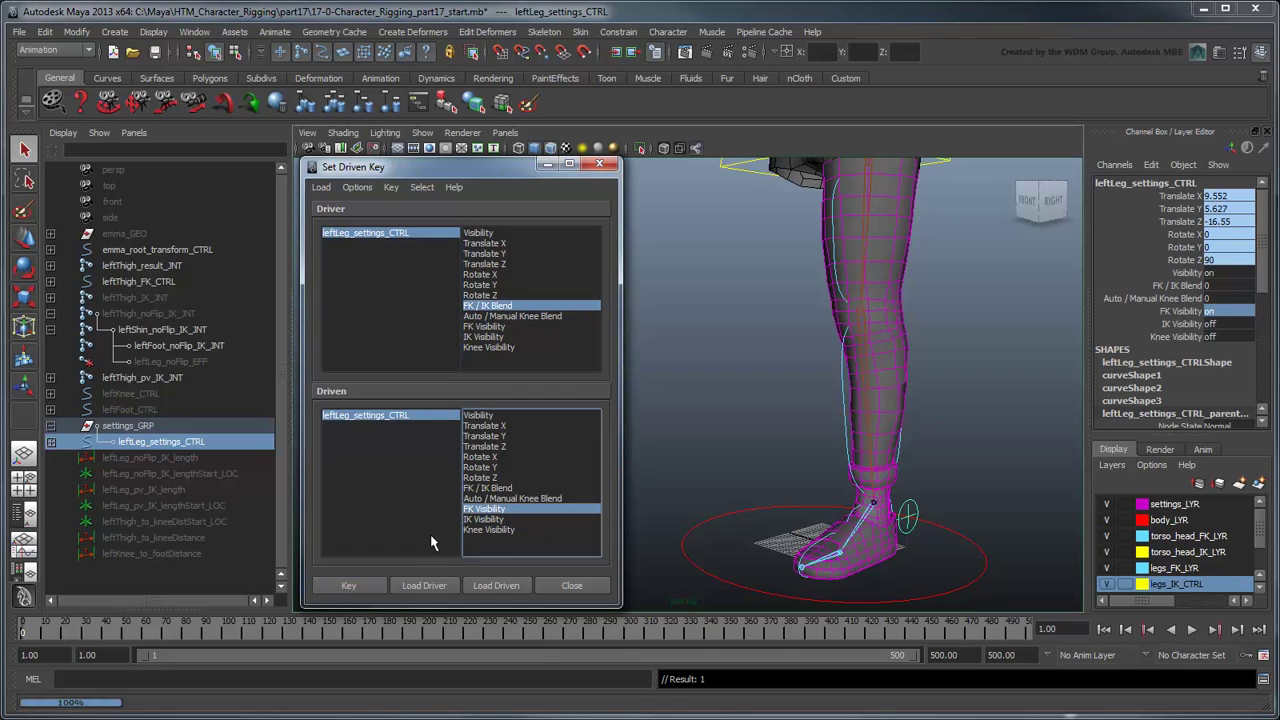
Set FK / IK Blend to 1, turn FK Visibility off, and set a driven key for that state.
double_click(1222, 286)
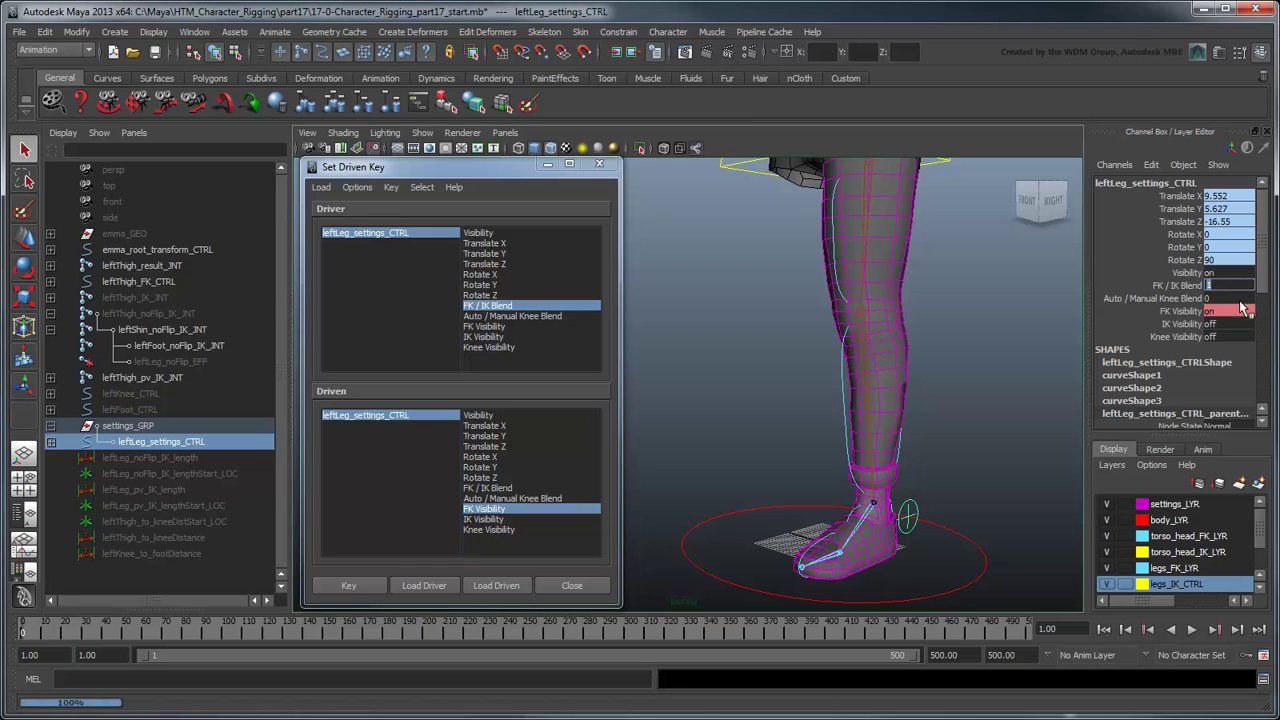
type("1")
double_click(1240, 312)
type("0")
key("Return")
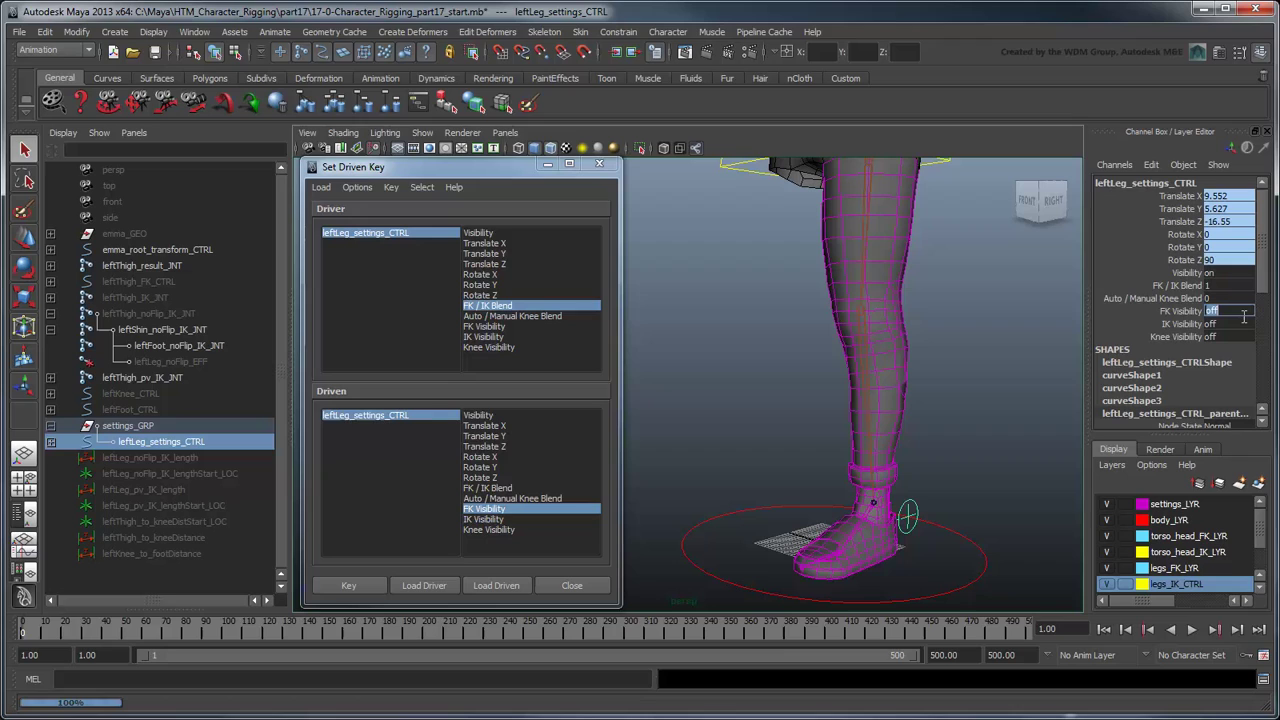
left_click(364, 594)
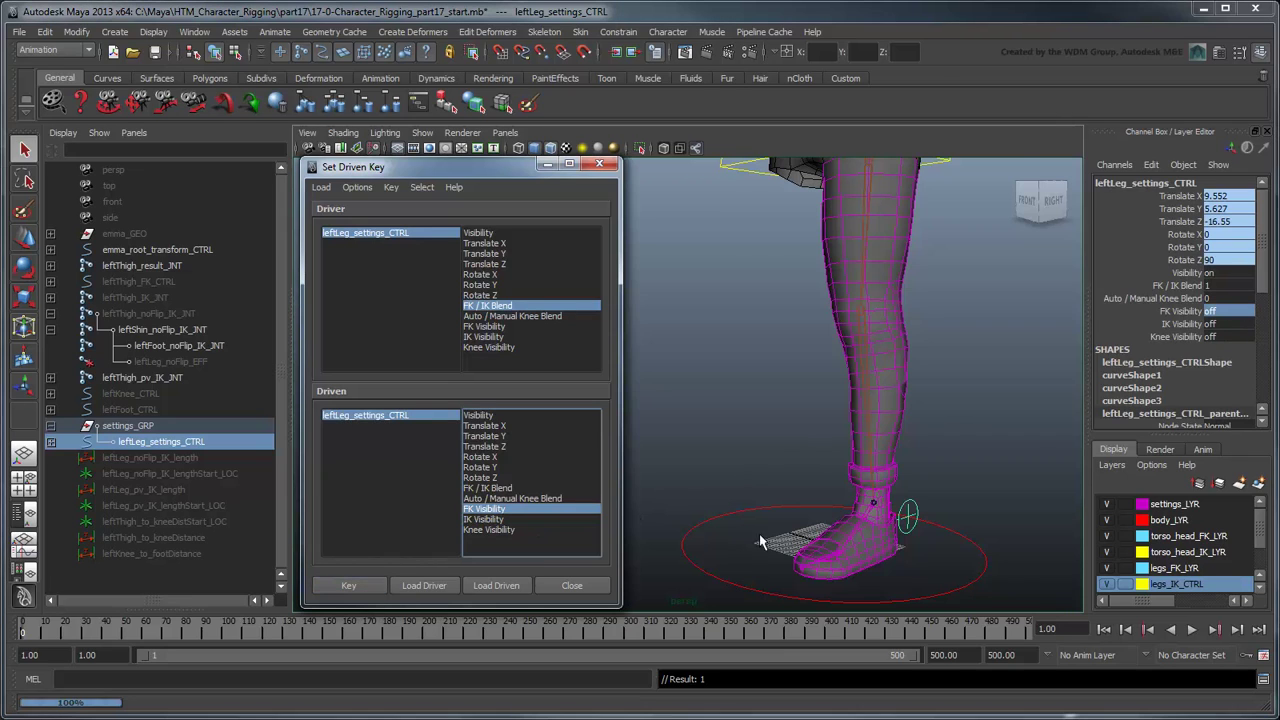
Test the FK Visibility driven keys by setting FK / IK Blend to 0 and back to 1.
left_click(1226, 286)
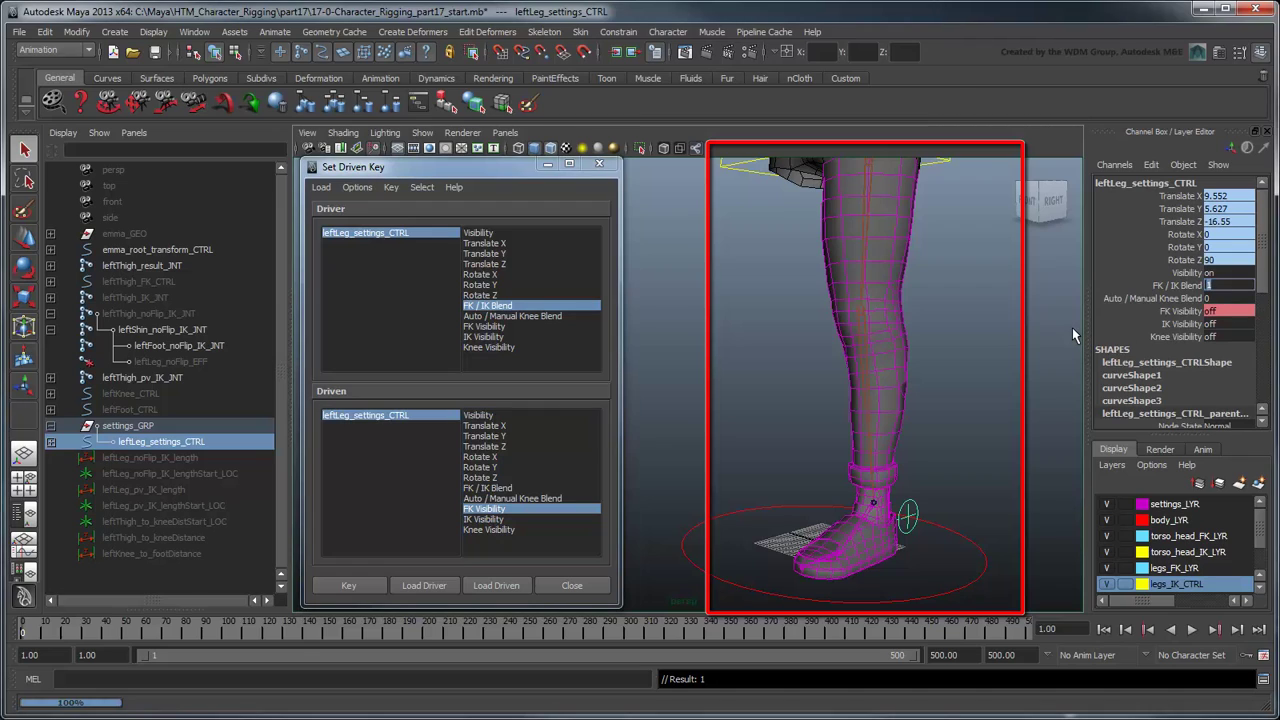
type("0")
key("Return")
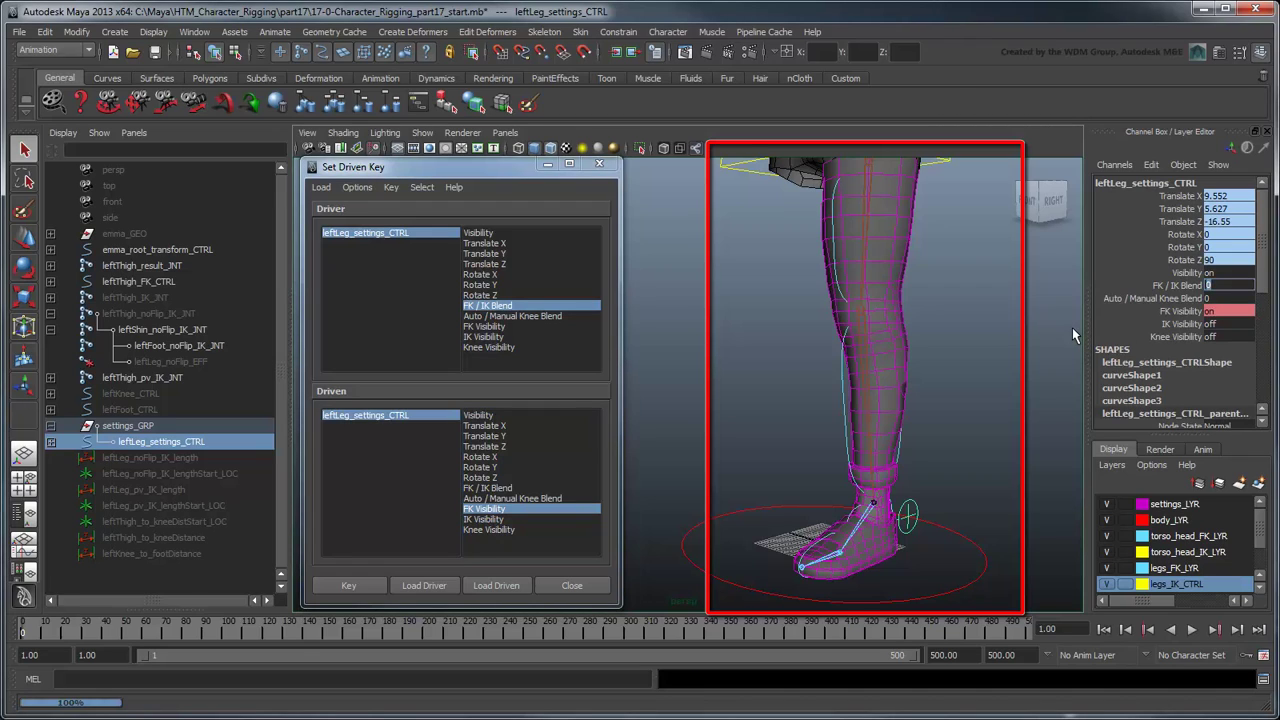
type("1")
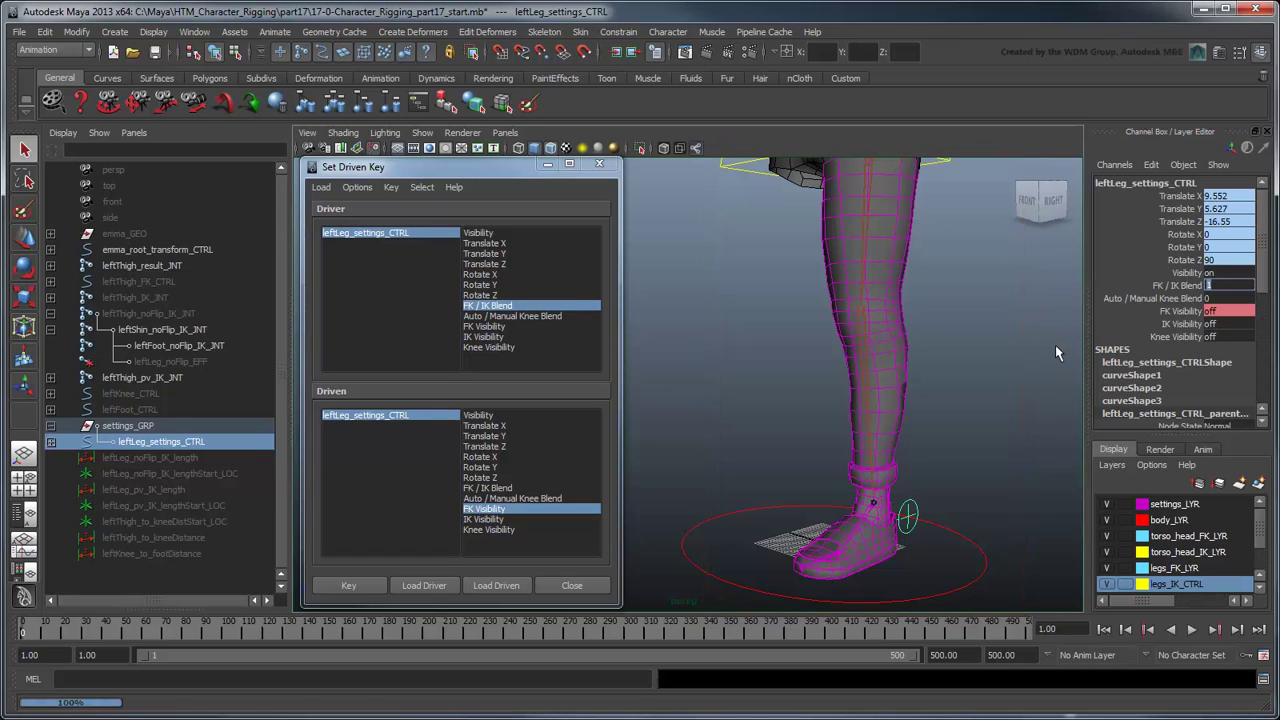
Turn IK Visibility on and set a driven key for it with FK / IK Blend at 1.
double_click(1228, 324)
type("1")
key("Return")
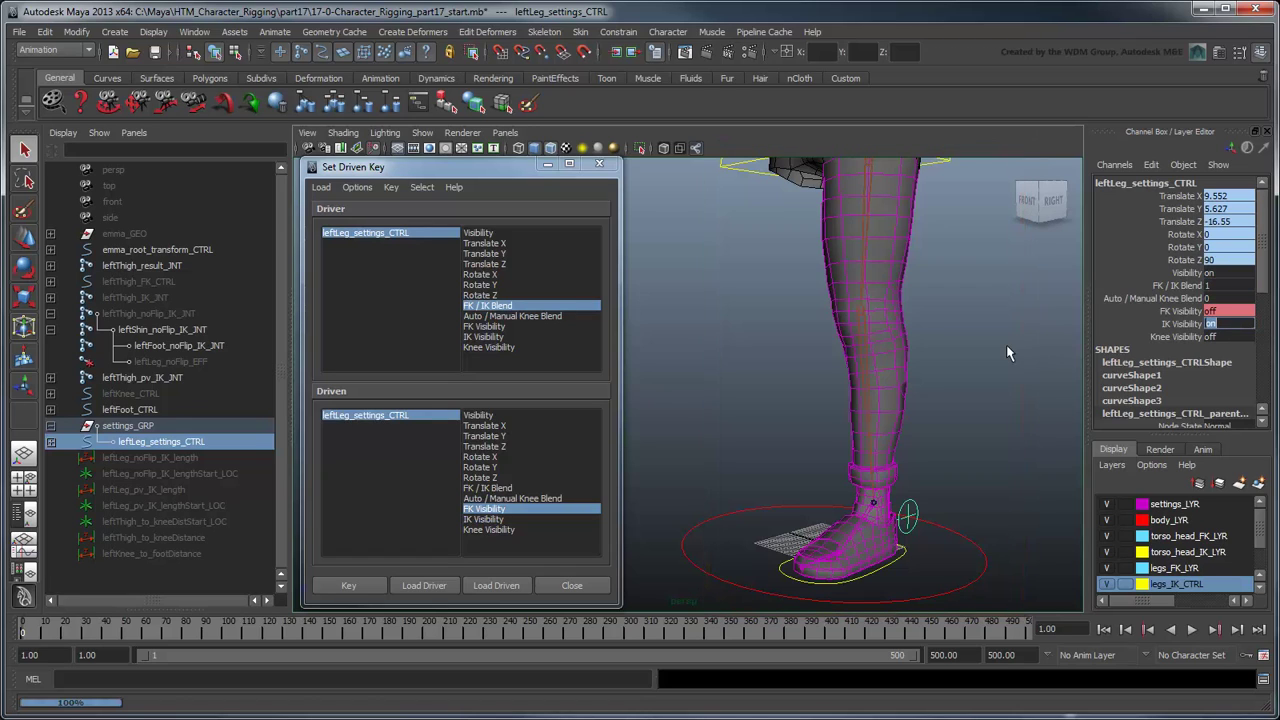
left_click(516, 520)
left_click(348, 585)
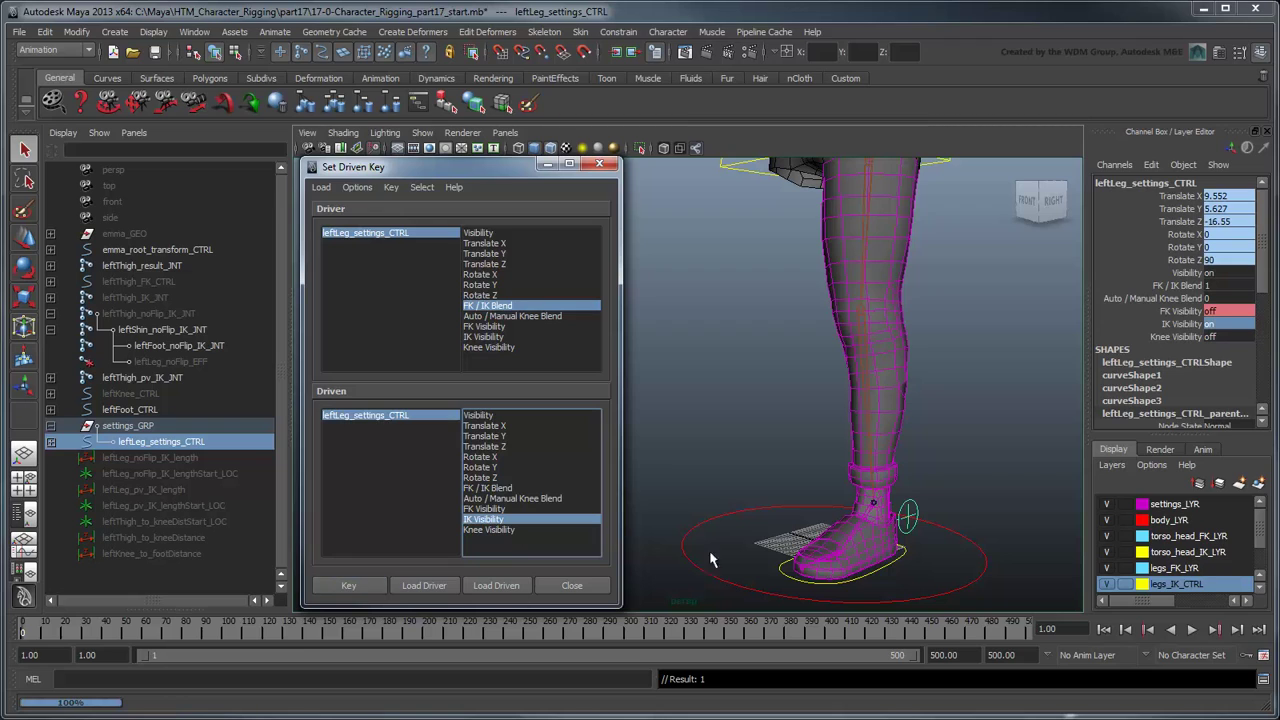
Set FK / IK Blend to 0, turn IK Visibility off, and set a driven key for that state.
double_click(1228, 285)
type("0")
key("Return")
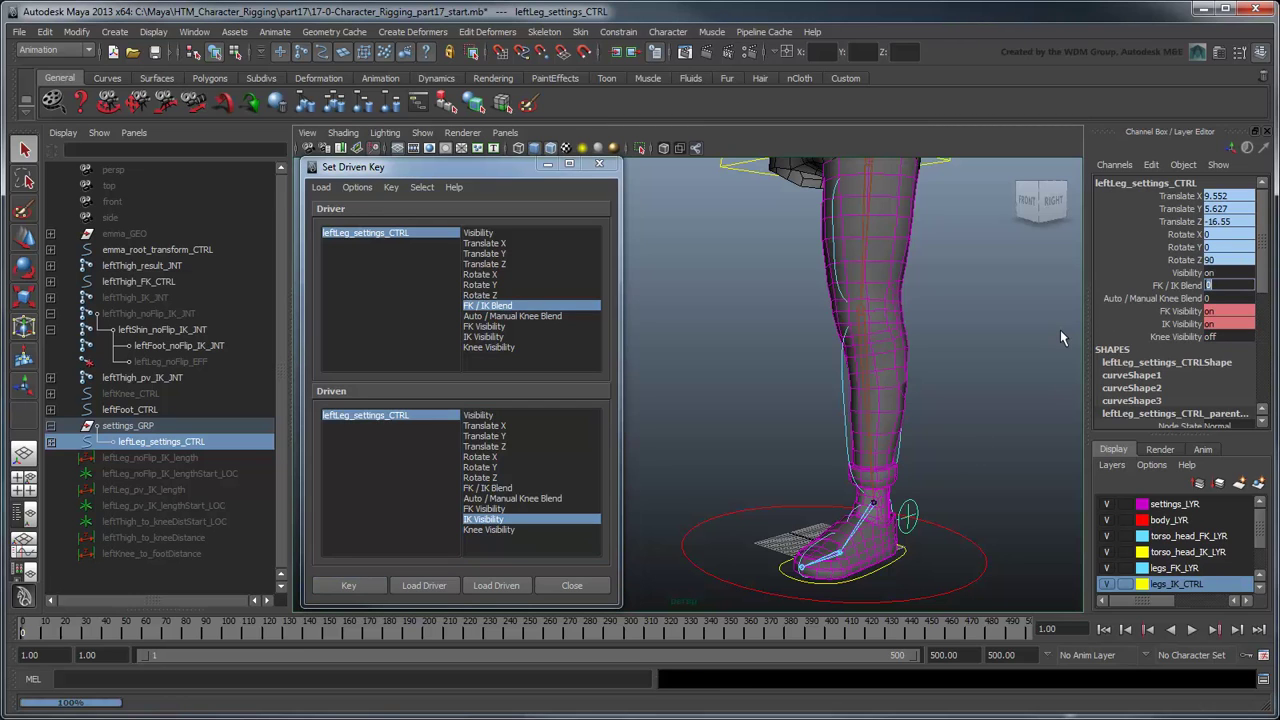
double_click(1228, 324)
key("Return")
left_click(384, 585)
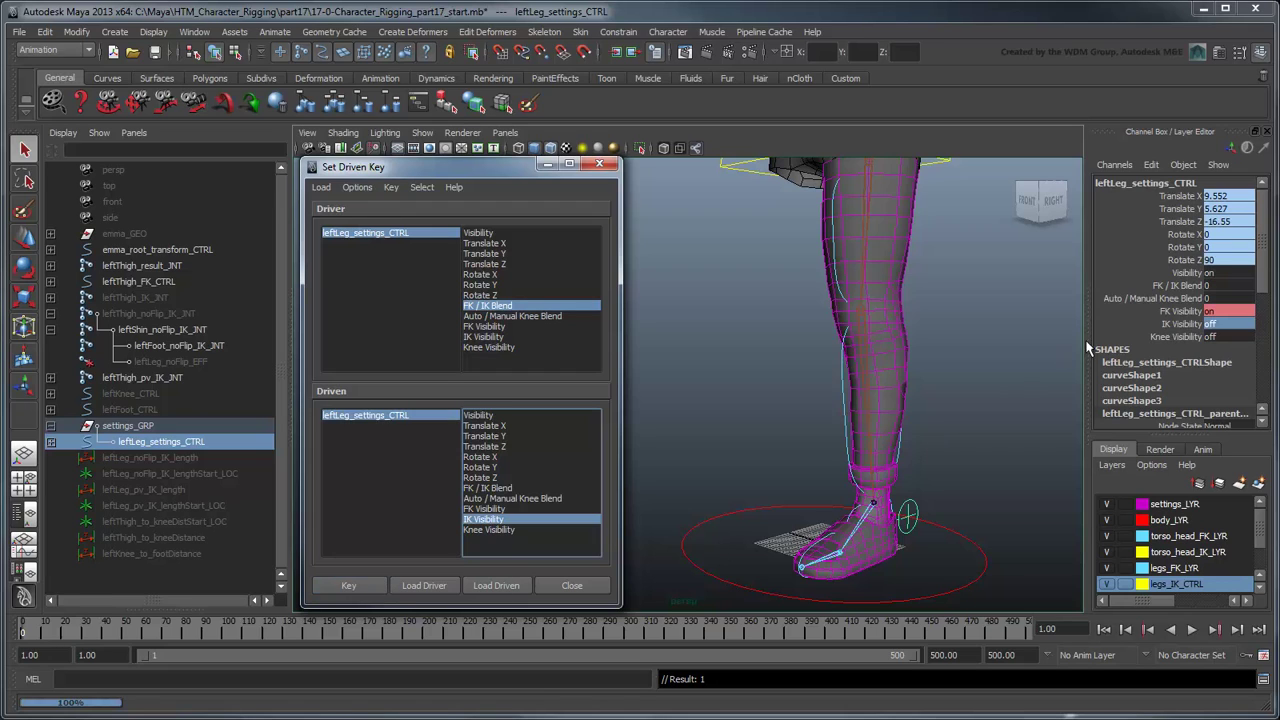
Test the FK and IK visibility switching by setting FK / IK Blend to 1 and back to 0.
double_click(1228, 285)
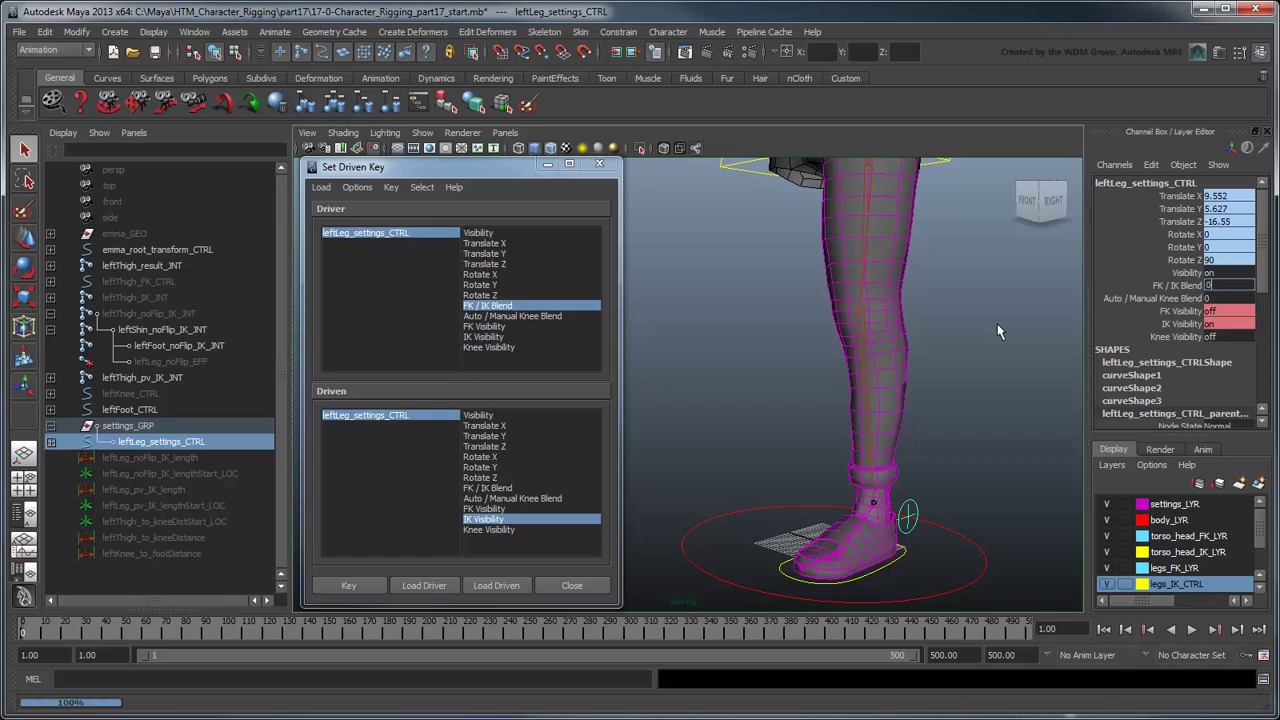
type("1")
key("Return")
type("0")
key("Return")
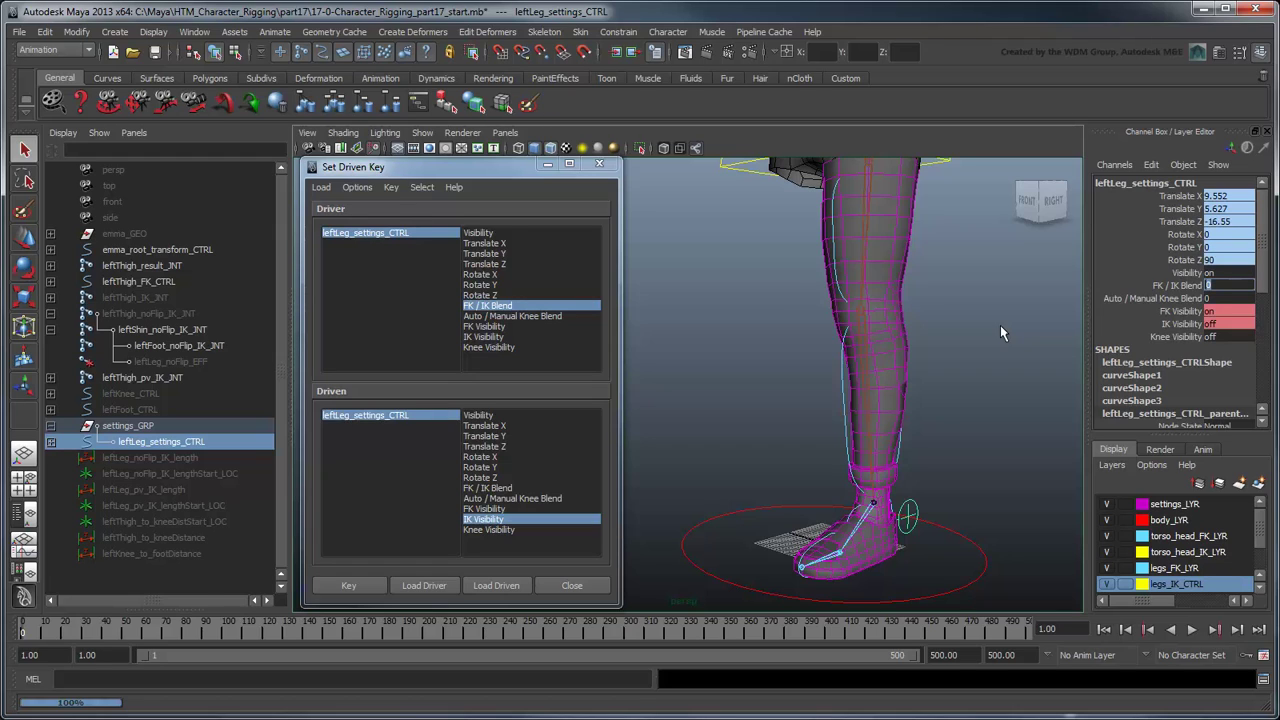
Set FK / IK Blend to 0.001, turn IK Visibility on, and set a driven key for it.
type("0.001")
key("Return")
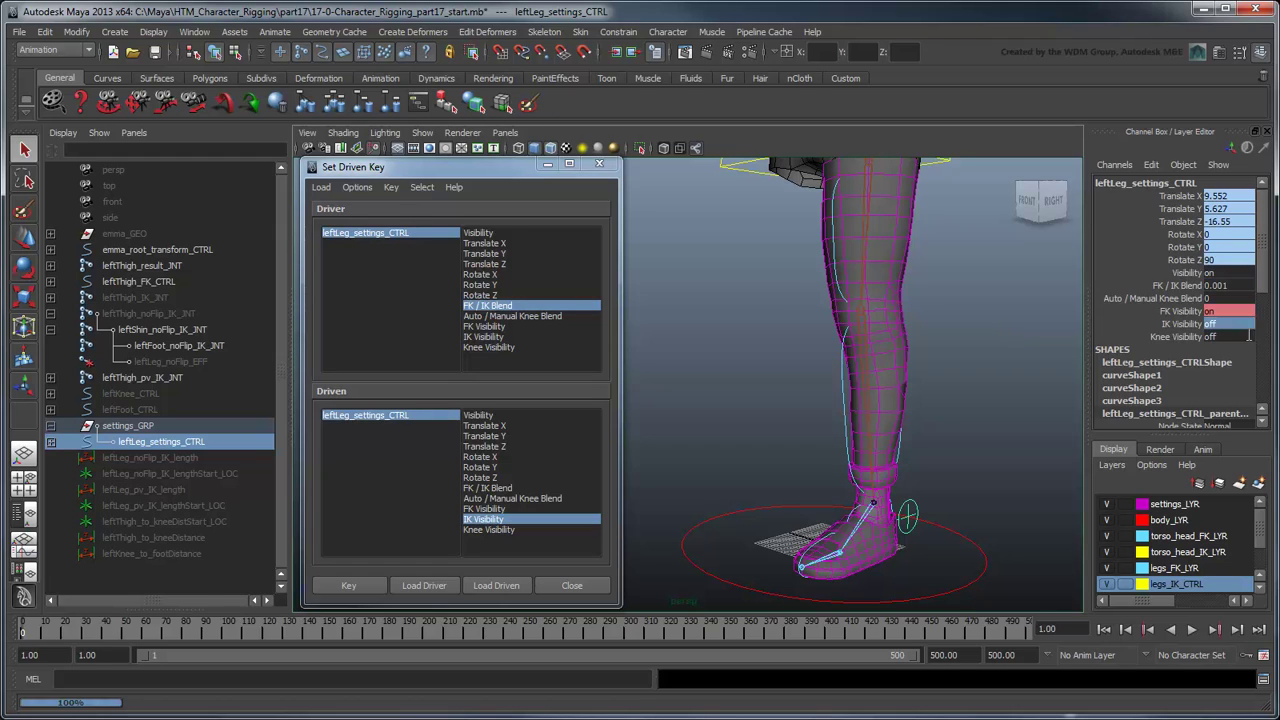
type("1")
key("Return")
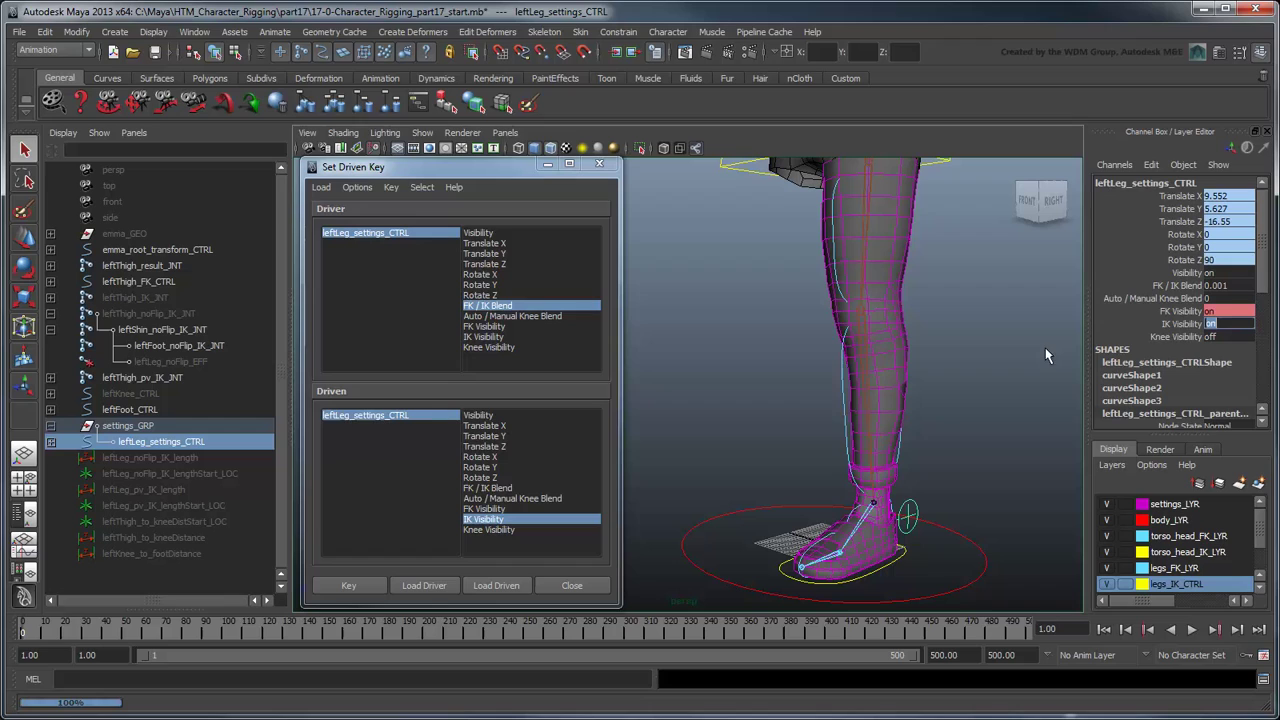
left_click(381, 592)
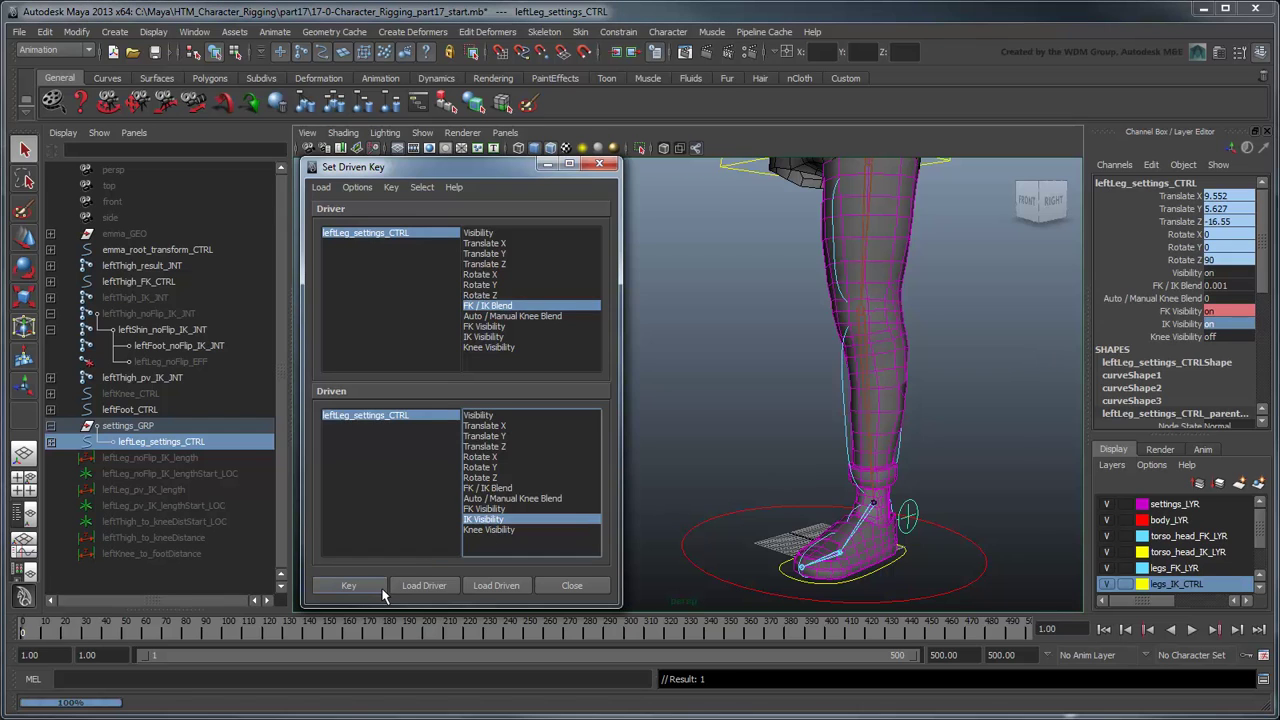
Key FK Visibility on at an FK / IK Blend of 0.999, and scrub the blend to 1 to test the switching.
left_click(1217, 285)
type("0.999")
key("Return")
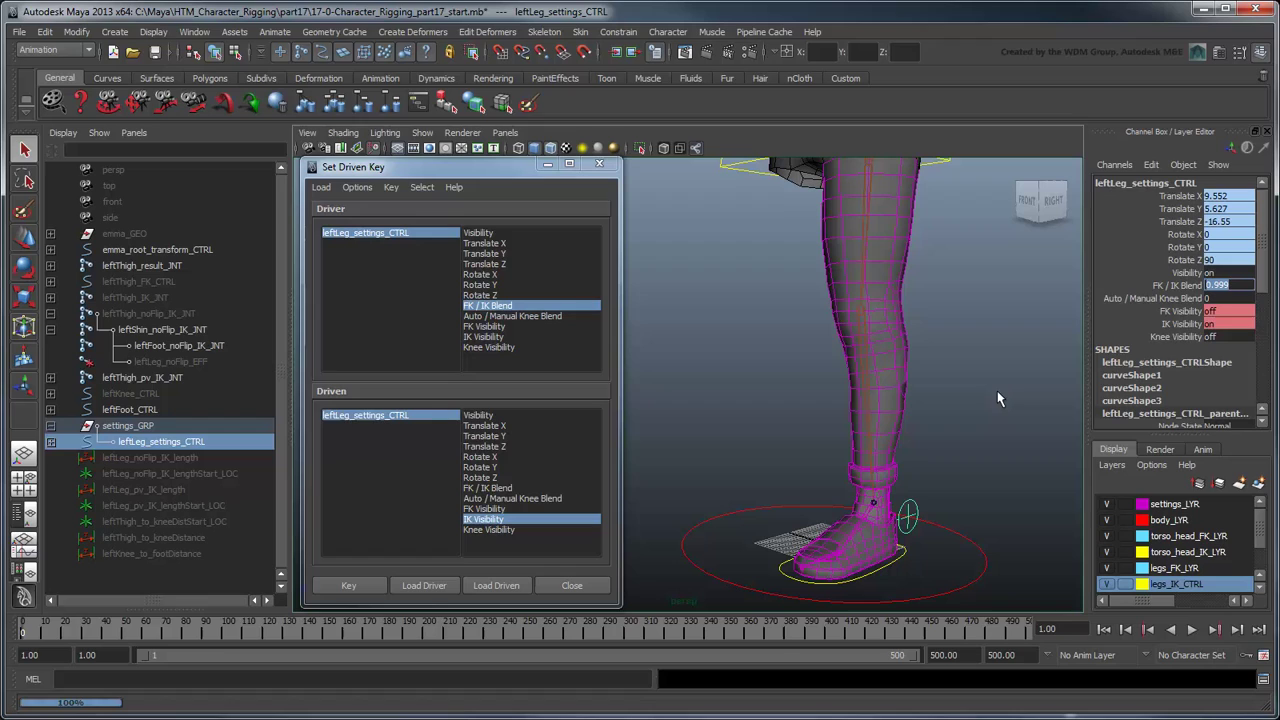
left_click(1232, 312)
type("1")
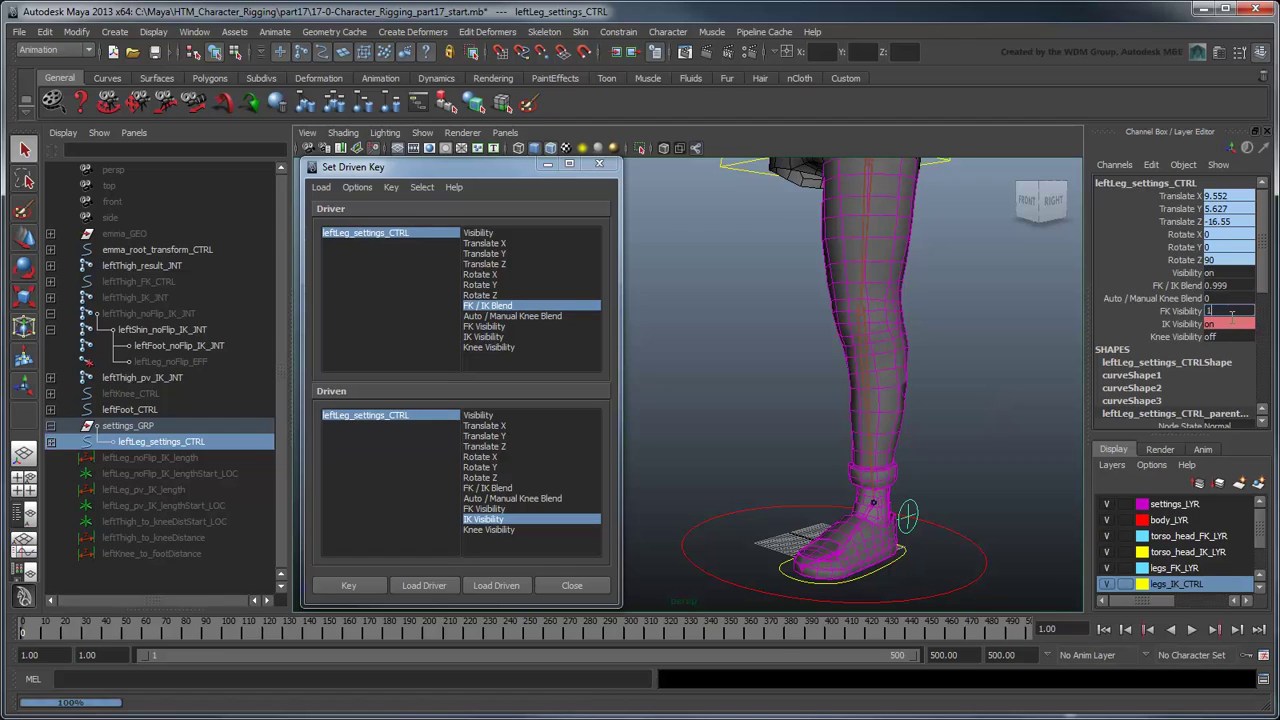
key("Return")
left_click(486, 509)
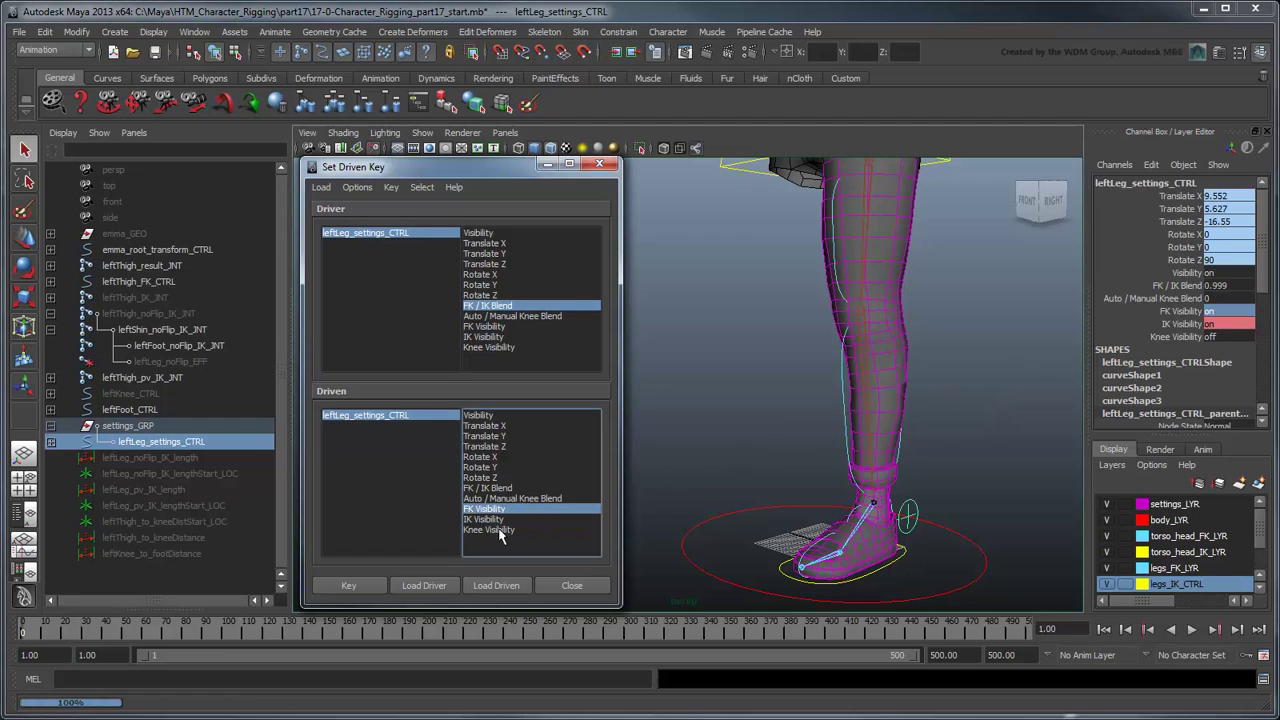
left_click(371, 591)
left_click(1180, 287)
middle_click_drag(1014, 398, 1030, 402)
Set a driven key for Knee Visibility off, with Auto / Manual Knee Blend at 0 as the driver.
left_click(555, 317)
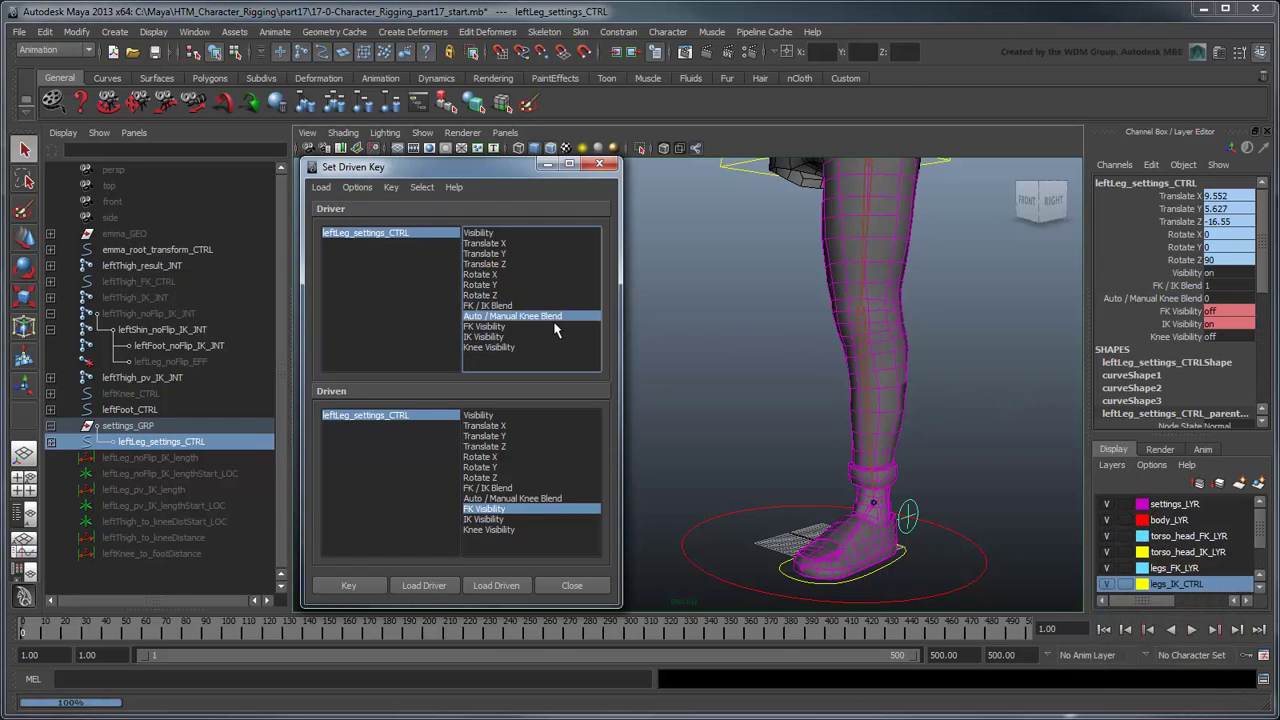
left_click(490, 529)
left_click(348, 585)
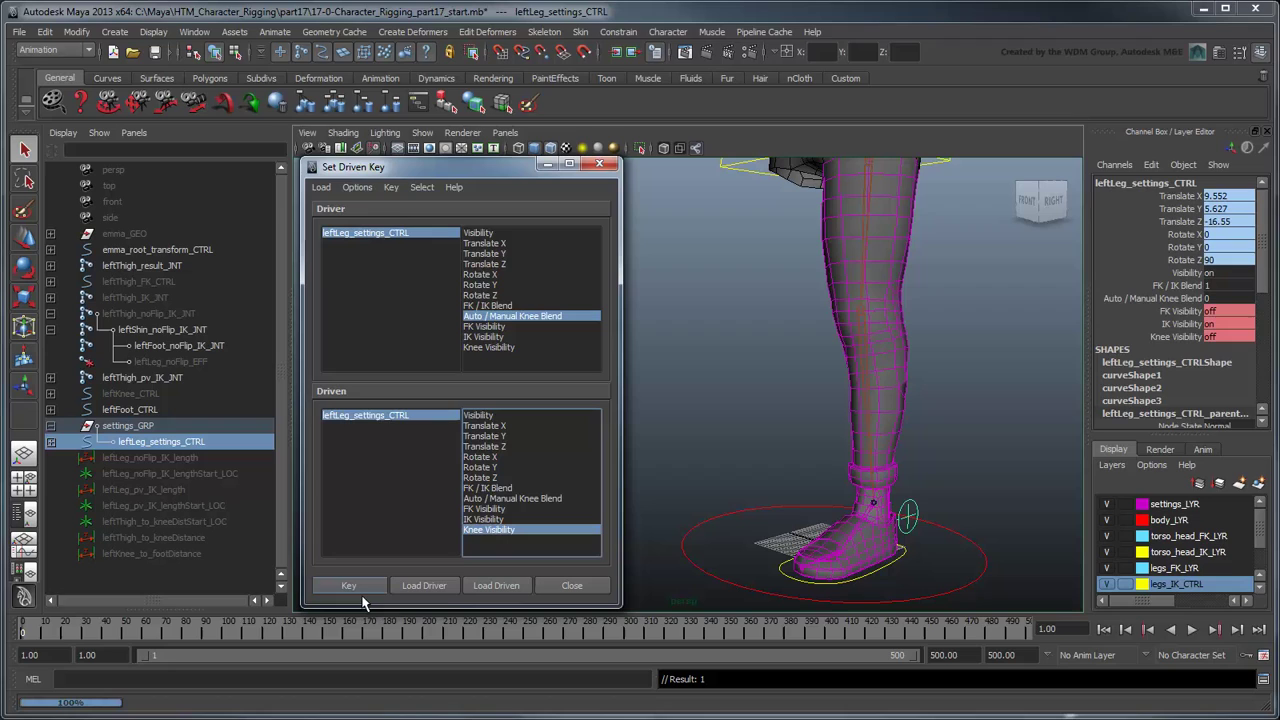
Set Auto / Manual Knee Blend to 1, turn Knee Visibility on, and set a driven key for that state.
double_click(1229, 298)
type("1")
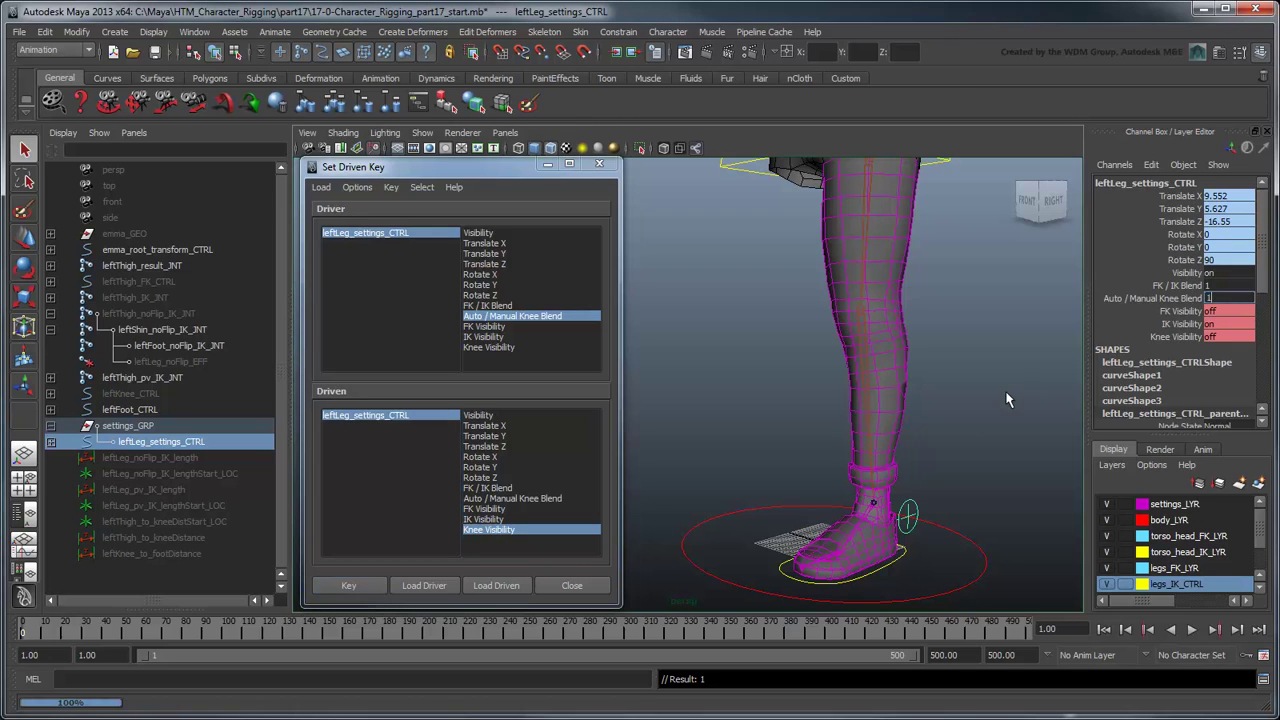
left_click(1229, 336)
type("1")
key("Return")
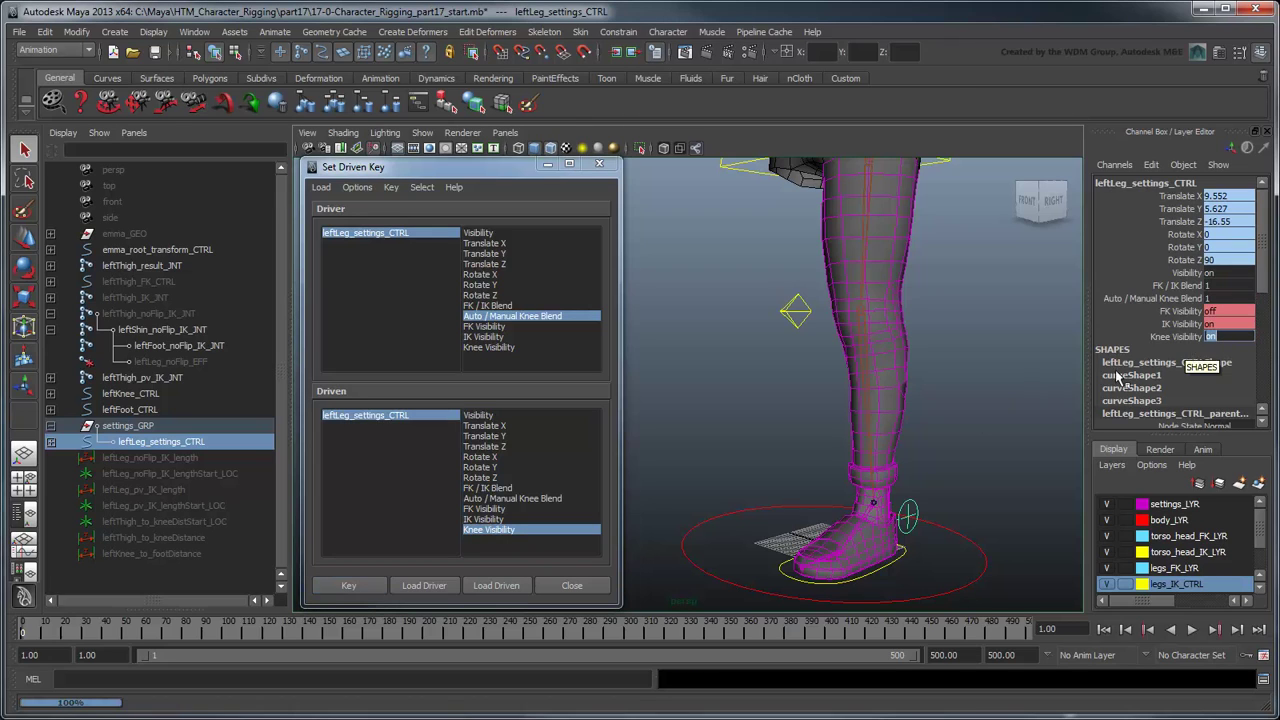
left_click(348, 585)
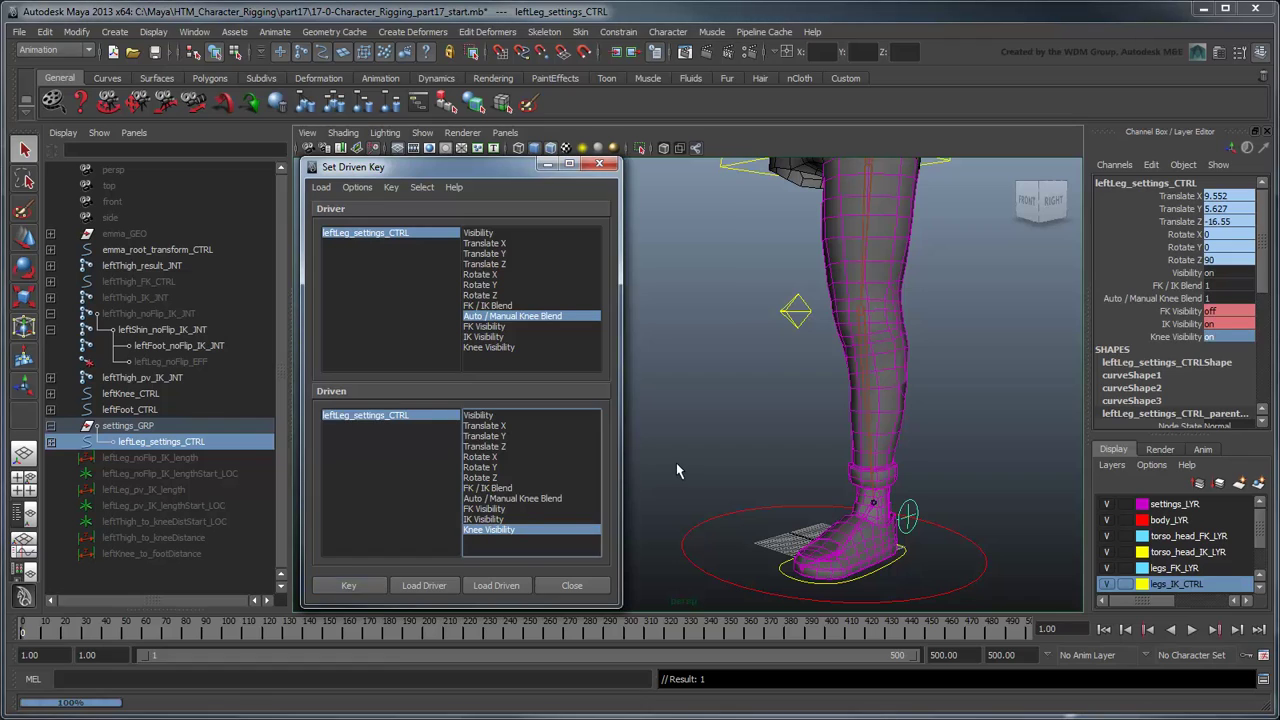
Key Knee Visibility on at an Auto / Manual Knee Blend of 0.001, and scrub the blend to 1 to test it.
double_click(1229, 298)
type("0.001")
key("Return")
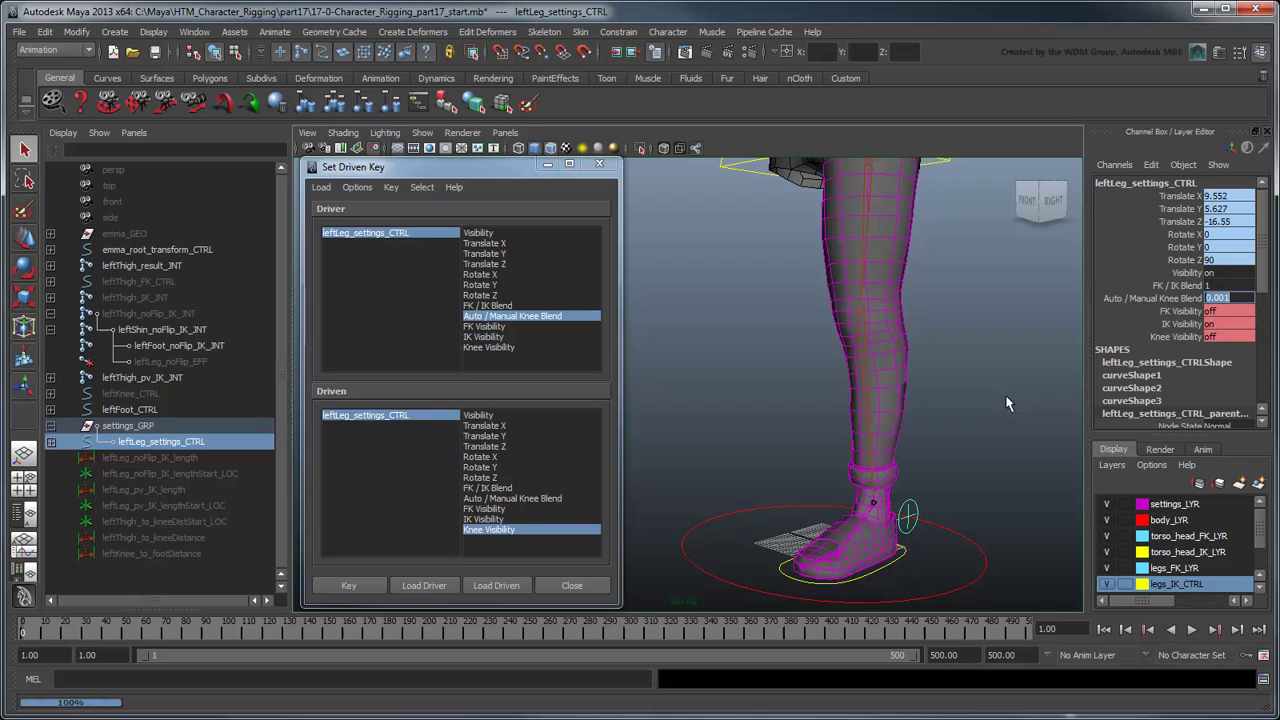
double_click(1227, 340)
type("1")
key("Return")
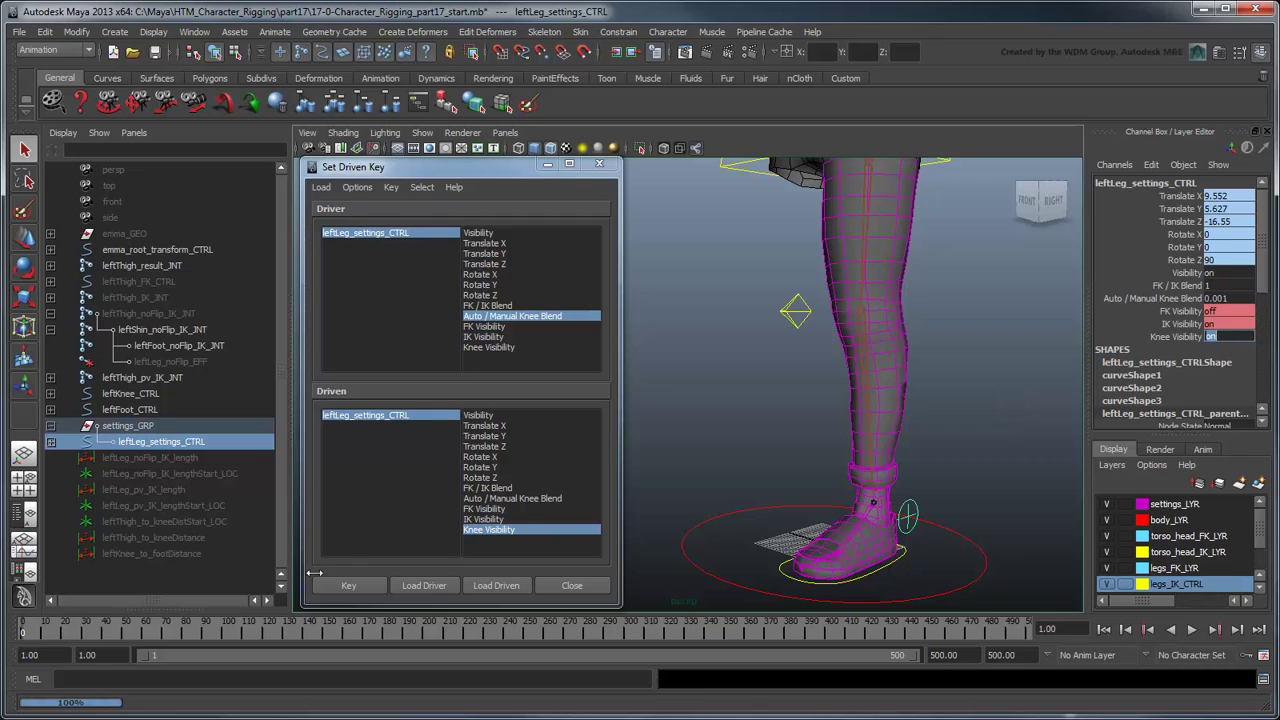
left_click(346, 585)
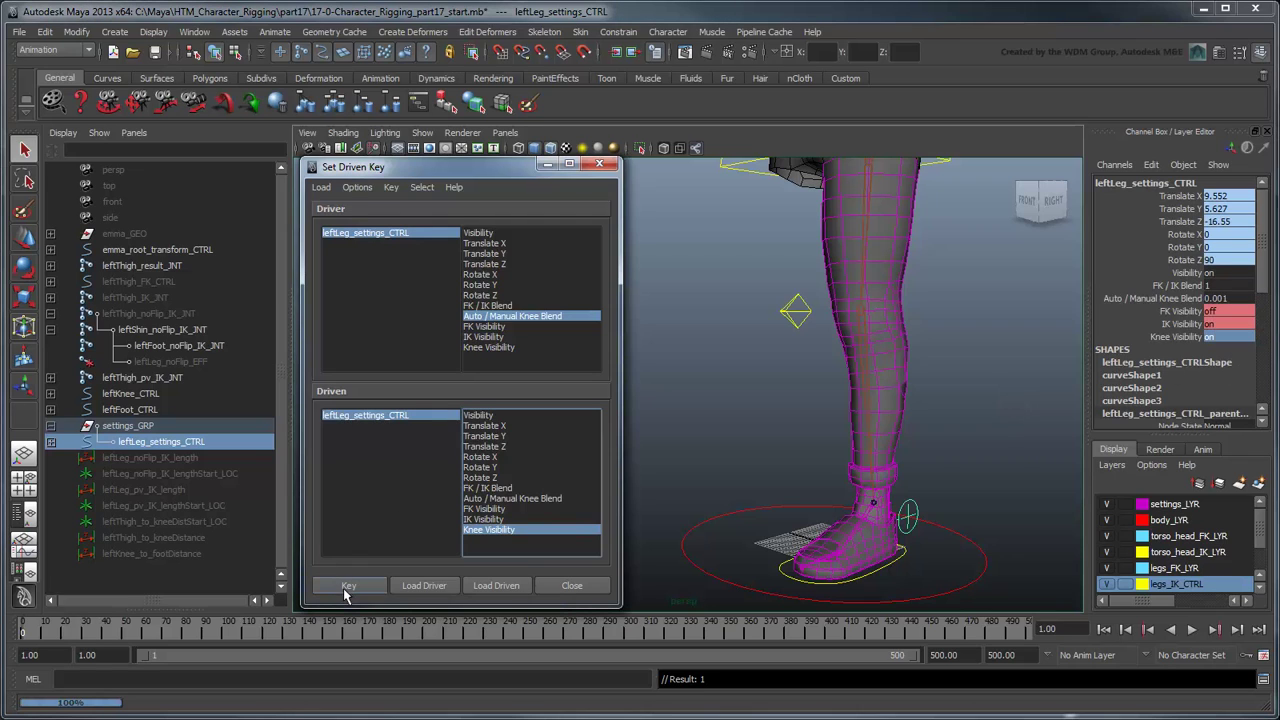
left_click(1180, 298)
middle_click_drag(1007, 358, 935, 362)
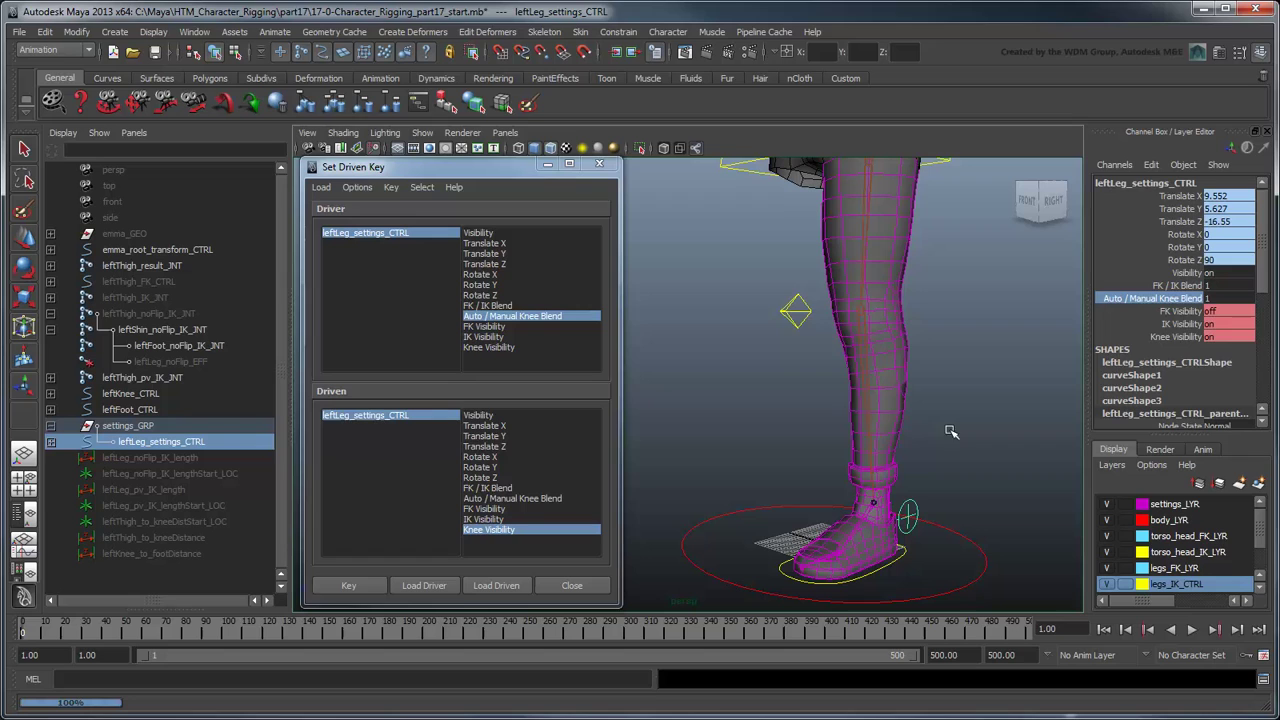
Group leftKnee_CTRL, name the group leftKnee_GRP, and load it as the driven object in Set Driven Key.
left_click(140, 393)
key("ctrl+g")
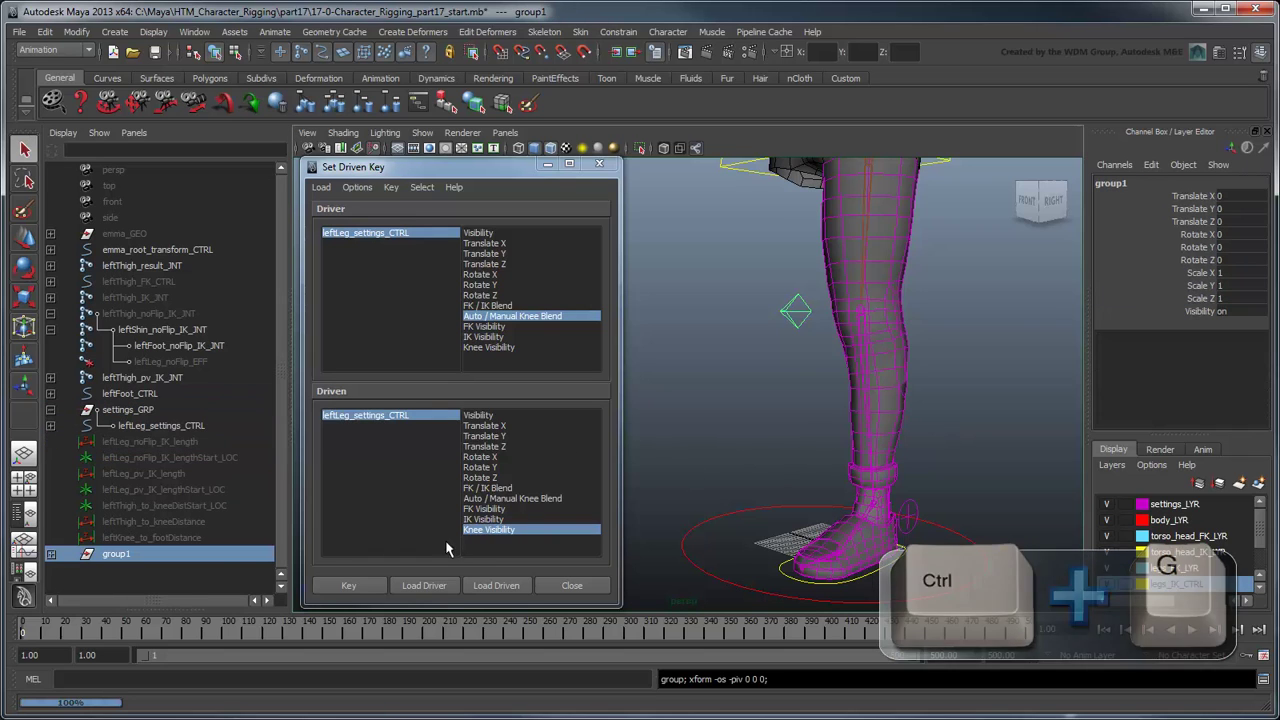
double_click(205, 556)
type("leftKnee")
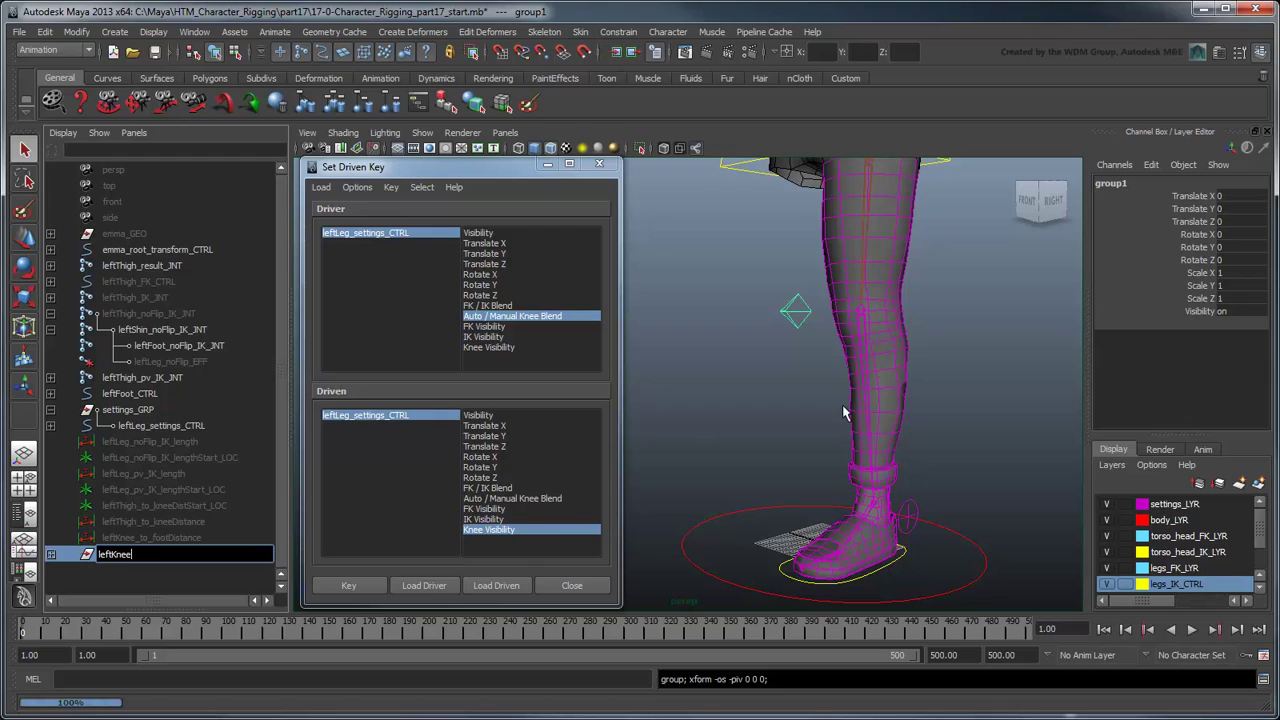
type("_GRP")
key("Return")
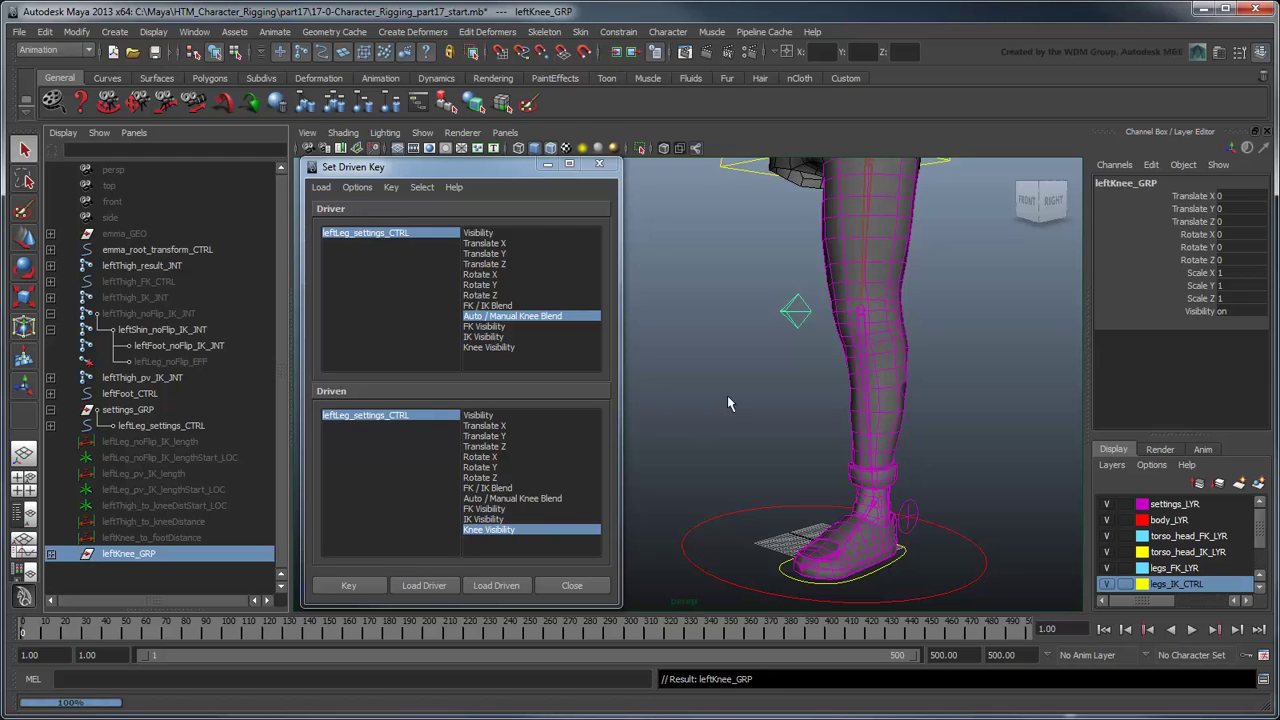
left_click(510, 590)
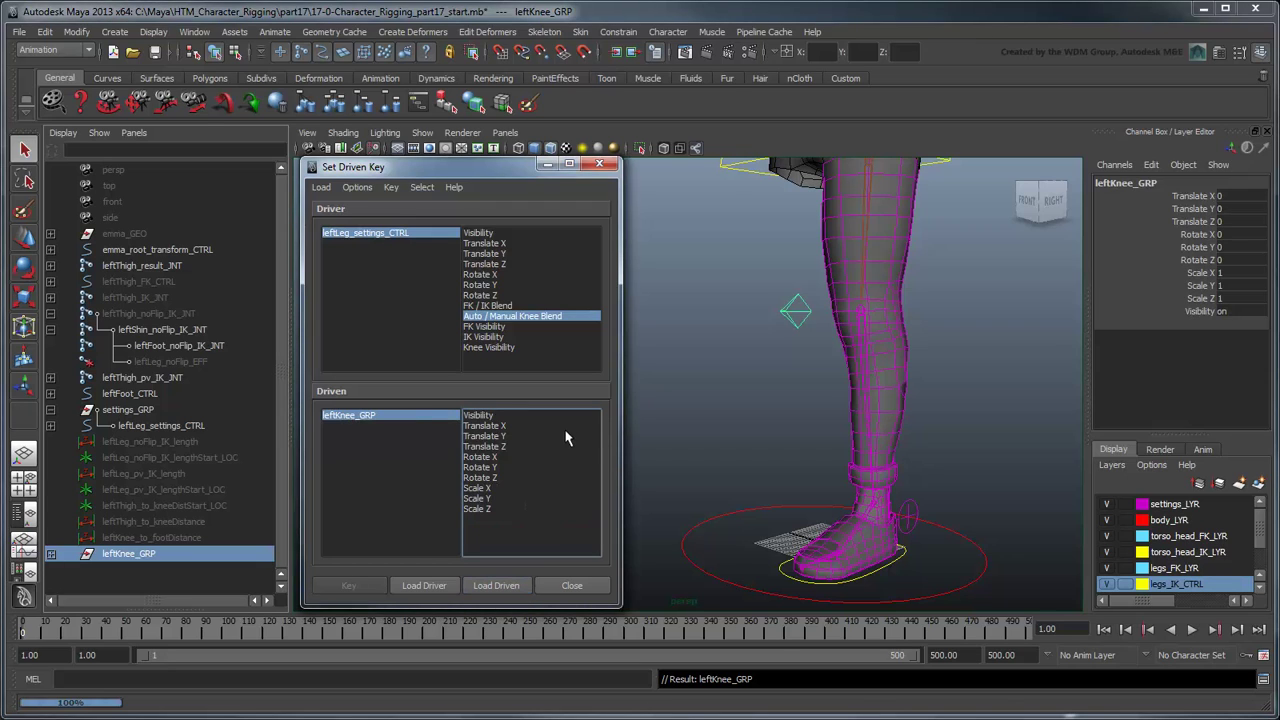
Set a driven key for leftKnee_GRP's Visibility on, with leftLeg_settings_CTRL's FK / IK Blend at 1 as the driver.
left_click(492, 416)
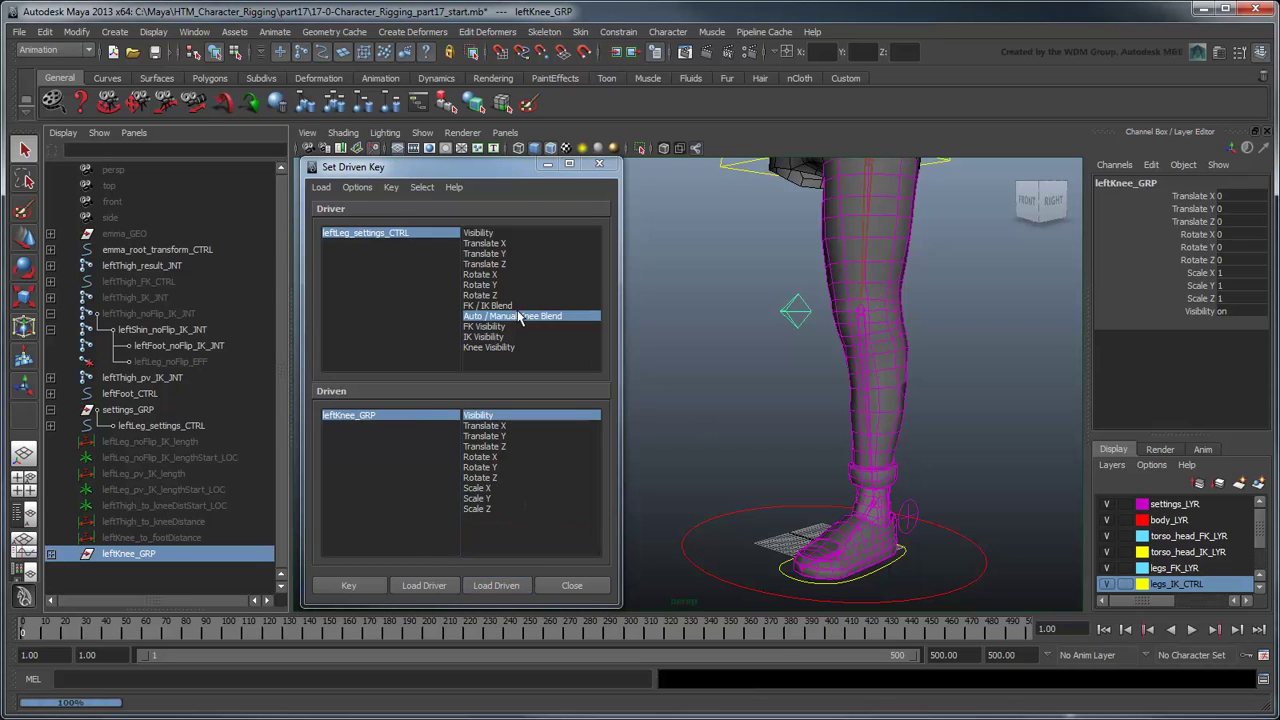
left_click(500, 305)
left_click(377, 590)
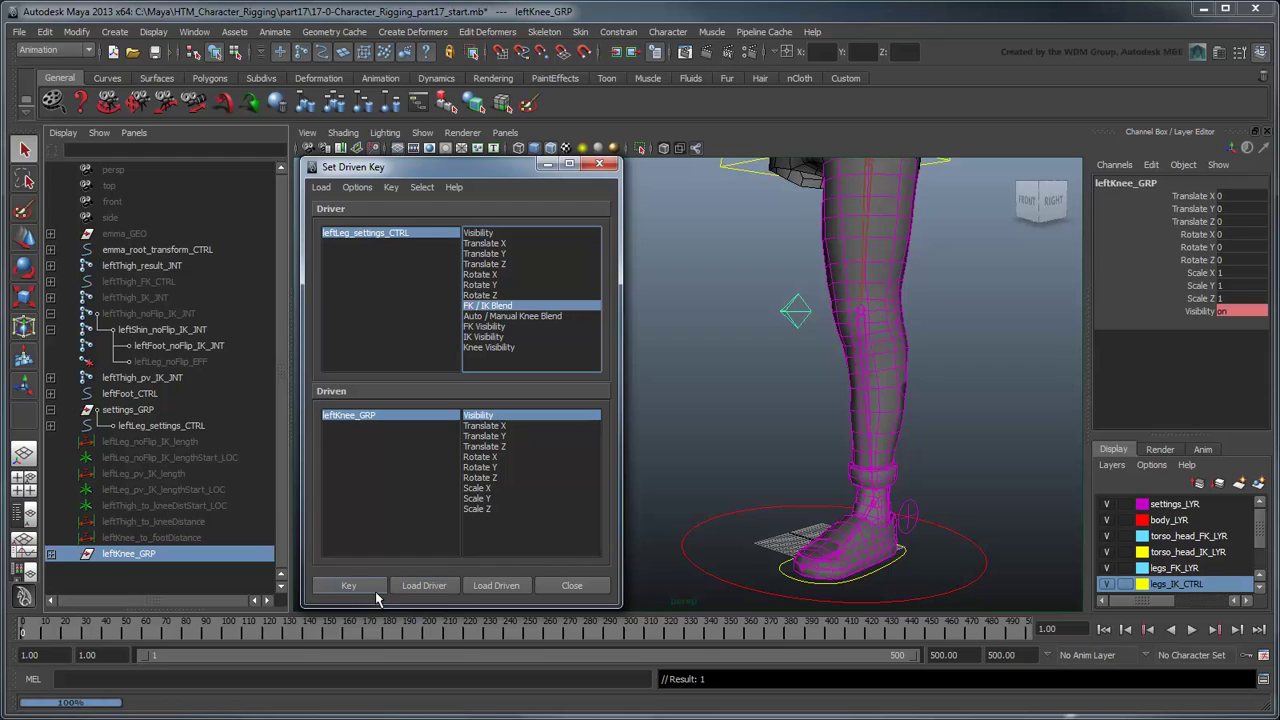
Set FK / IK Blend to 0, turn leftKnee_GRP's Visibility off, and set a driven key for that state.
left_click(400, 245)
left_click(1230, 286)
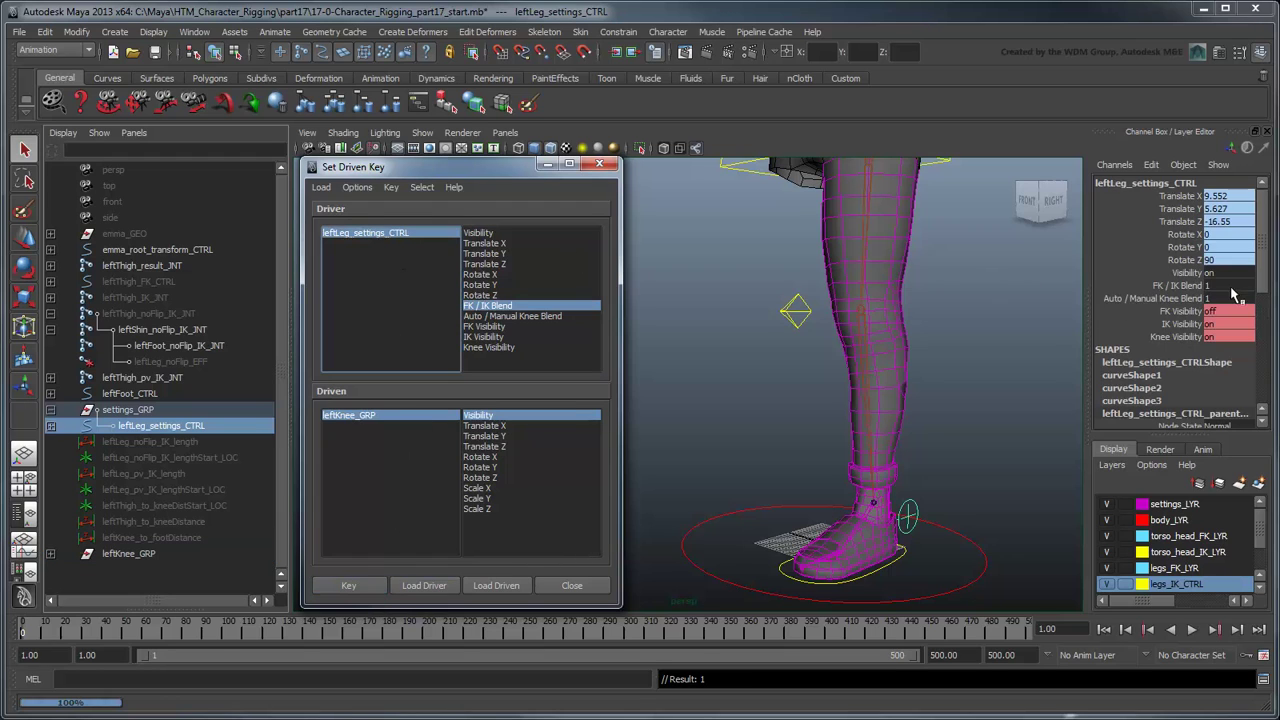
type("0")
key("Return")
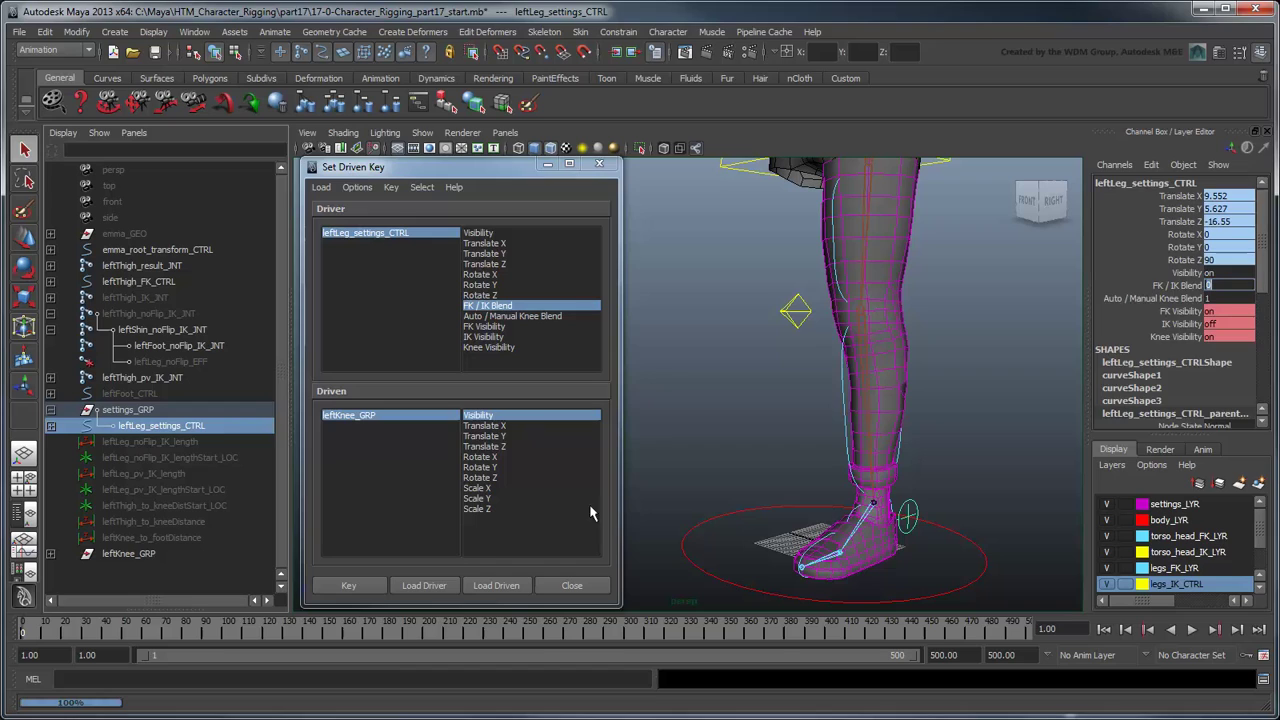
left_click(390, 415)
type("0")
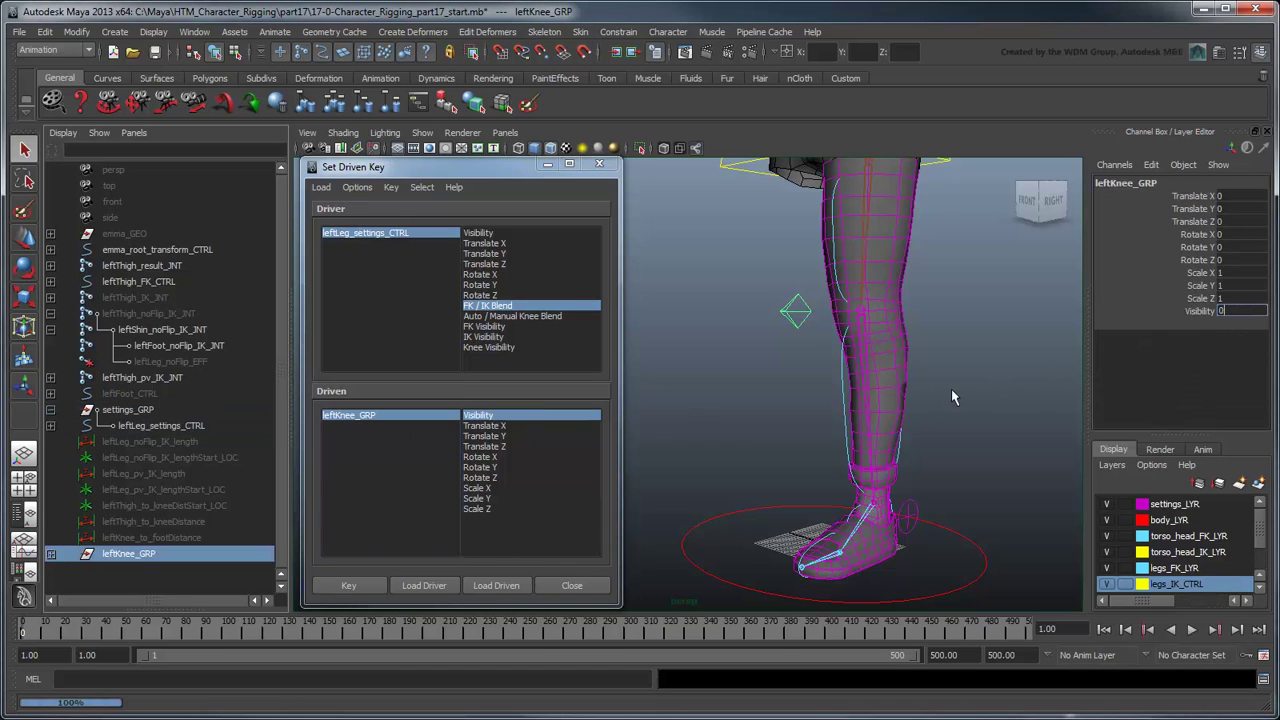
key("Return")
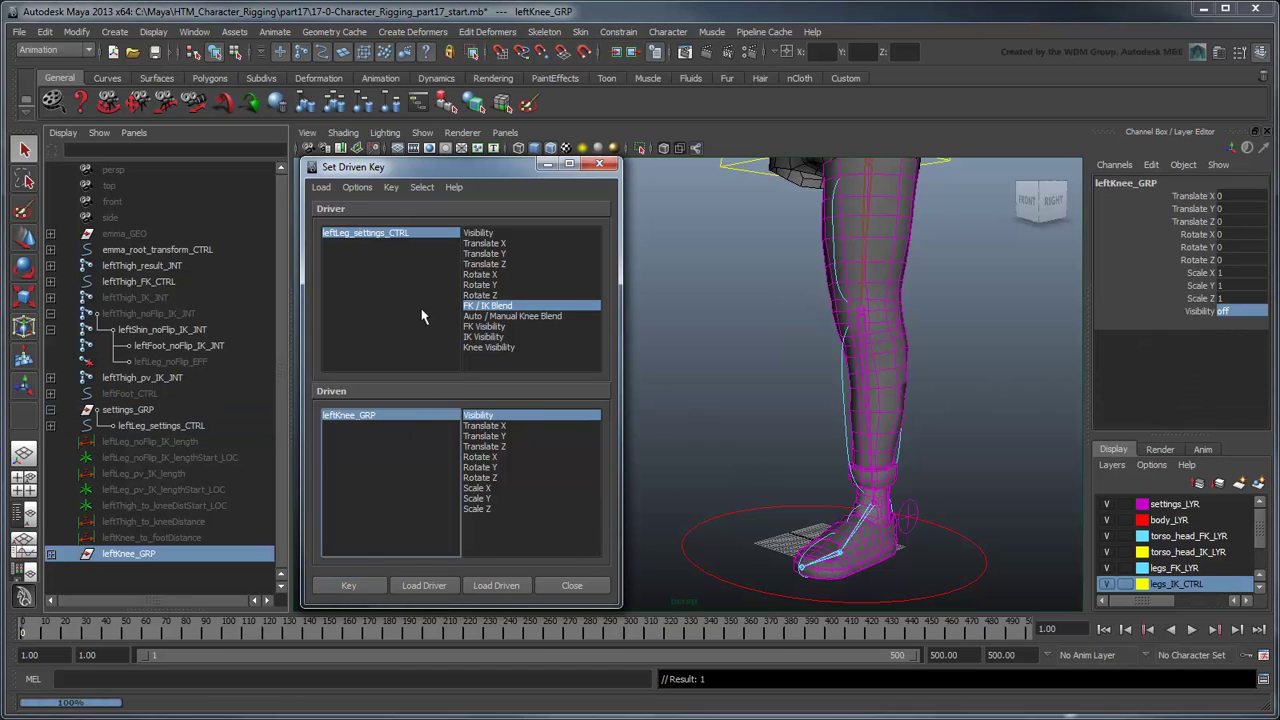
Set FK / IK Blend to 0.001, turn leftKnee_GRP's Visibility on, and set a driven key for that state.
left_click(420, 238)
left_click(1218, 285)
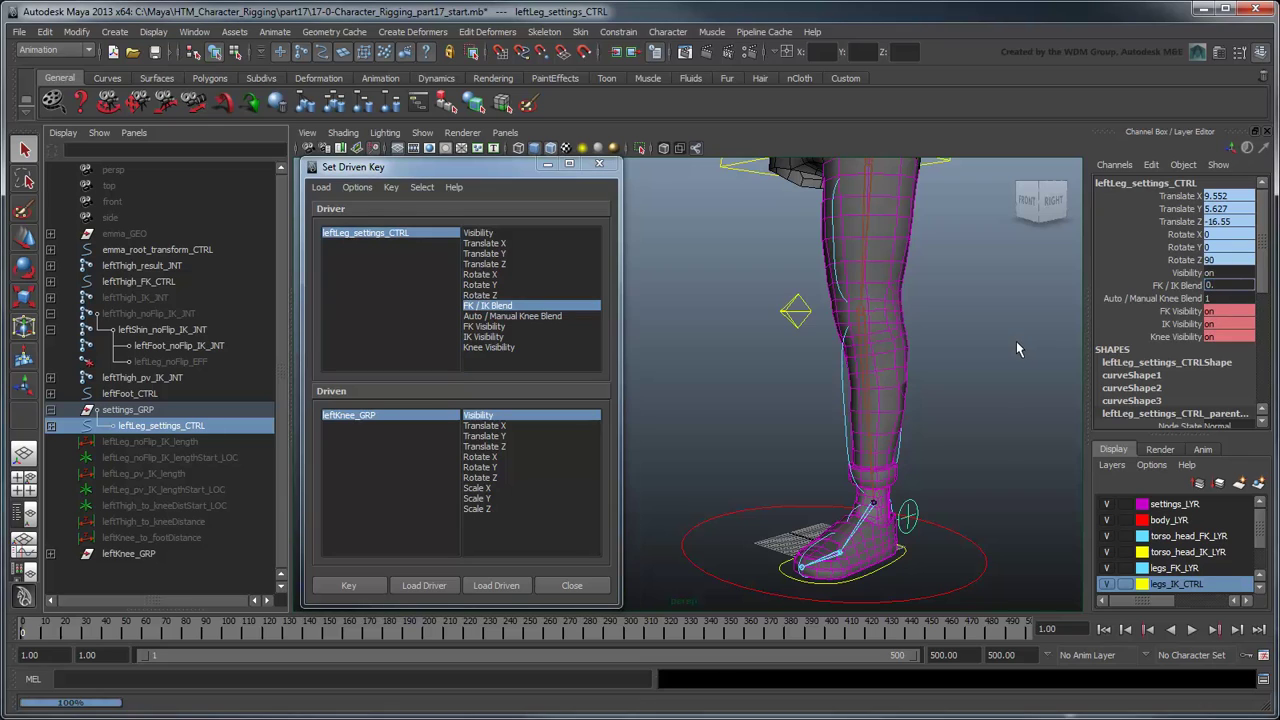
type("0.001")
left_click(430, 418)
left_click(1238, 313)
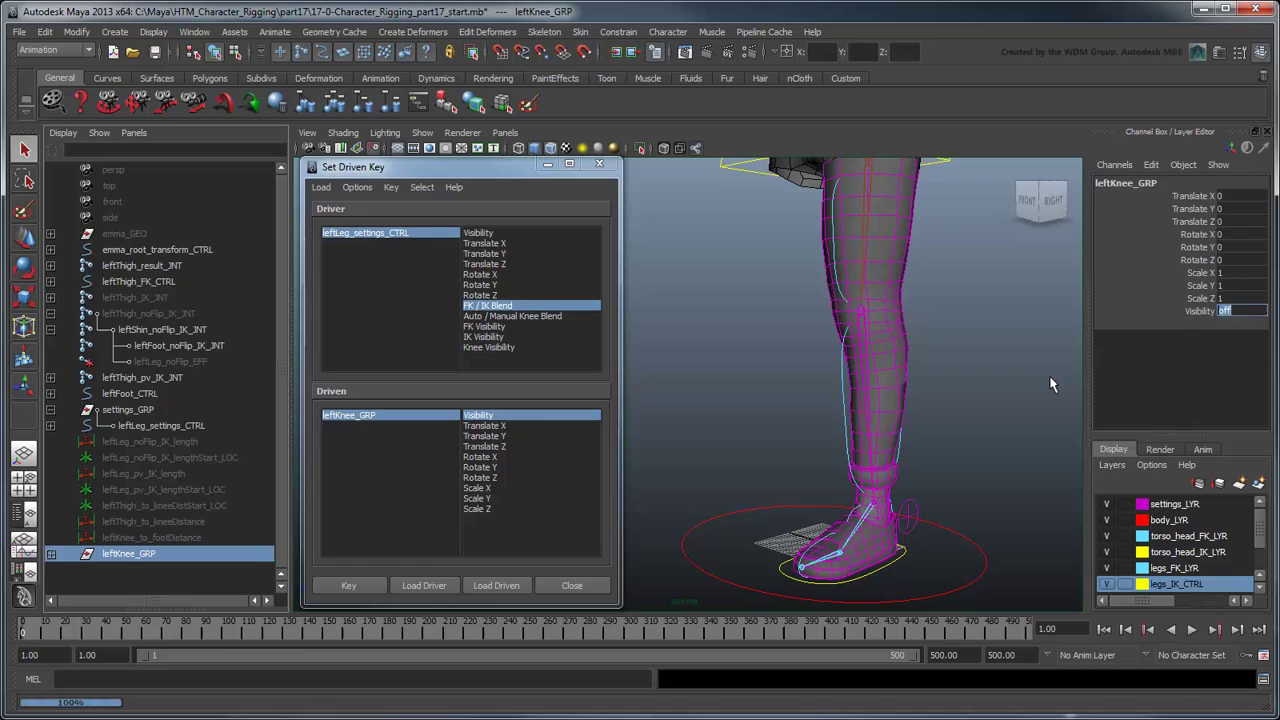
type("1")
key("Return")
left_click(345, 585)
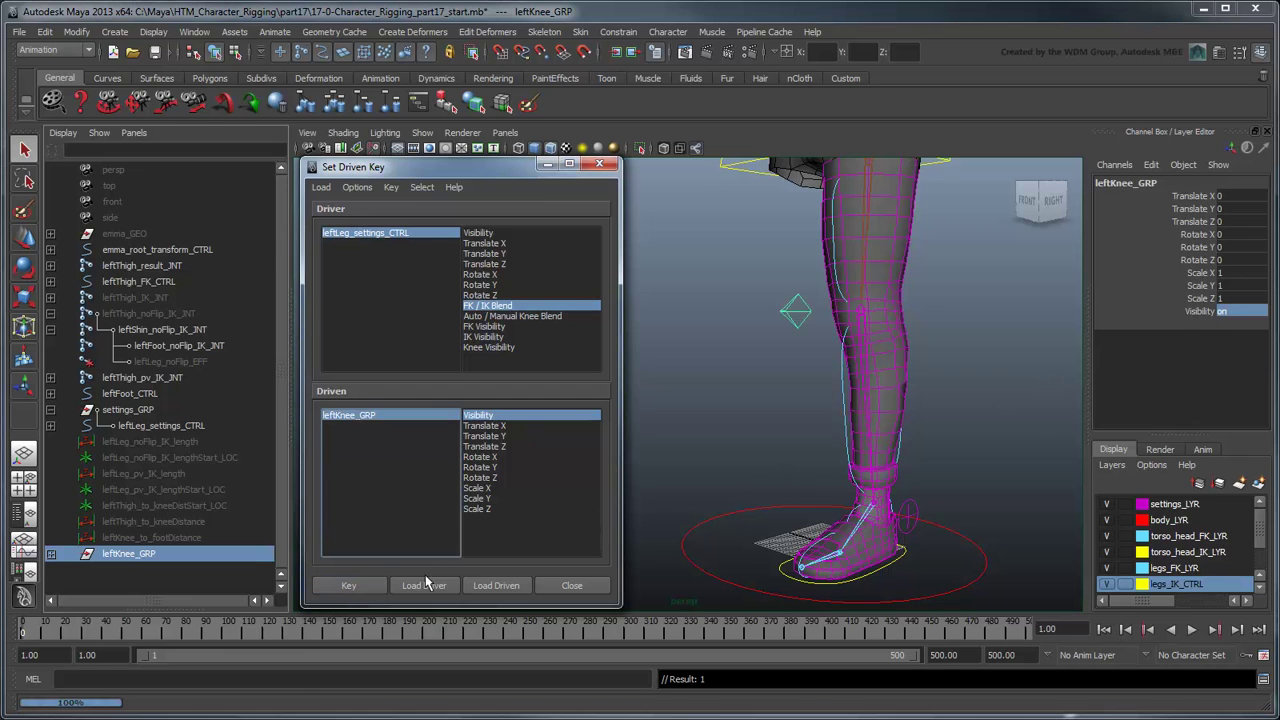
Scrub leftLeg_settings_CTRL's FK / IK Blend up to 1 to test the knee control's visibility, and close Set Driven Key.
left_click(420, 236)
middle_click_drag(1136, 316, 1066, 351)
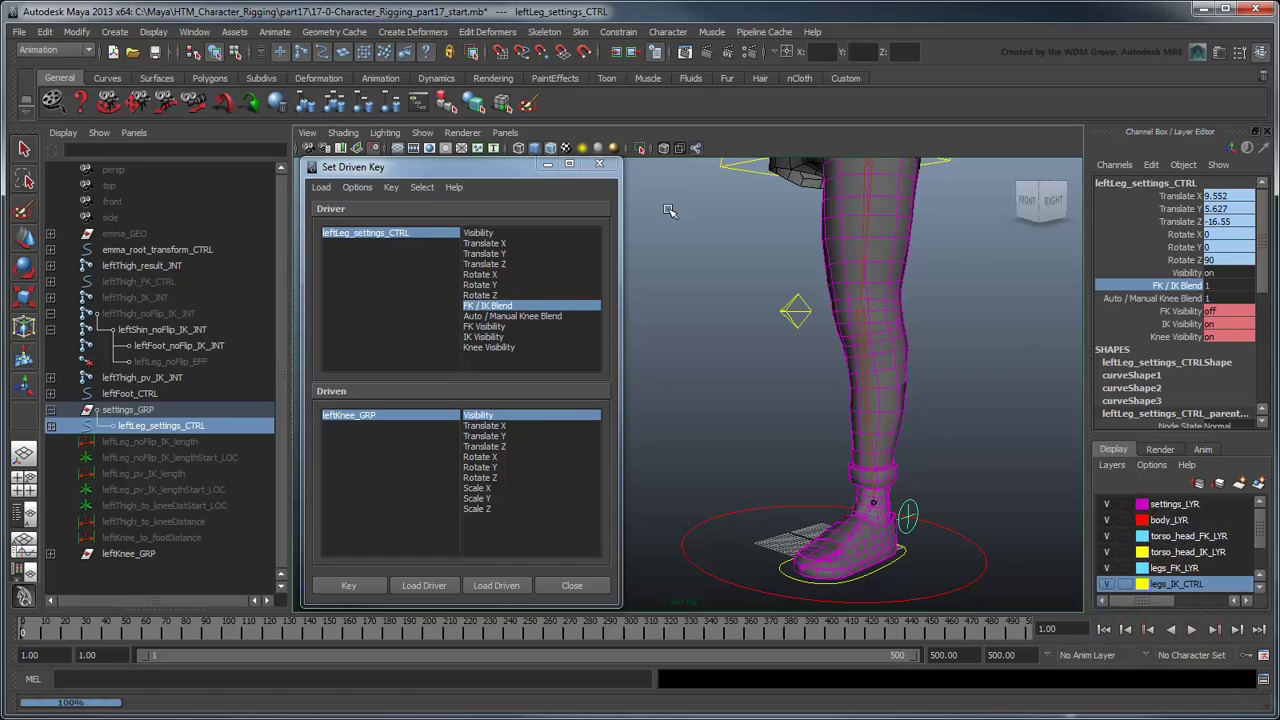
left_click(599, 163)
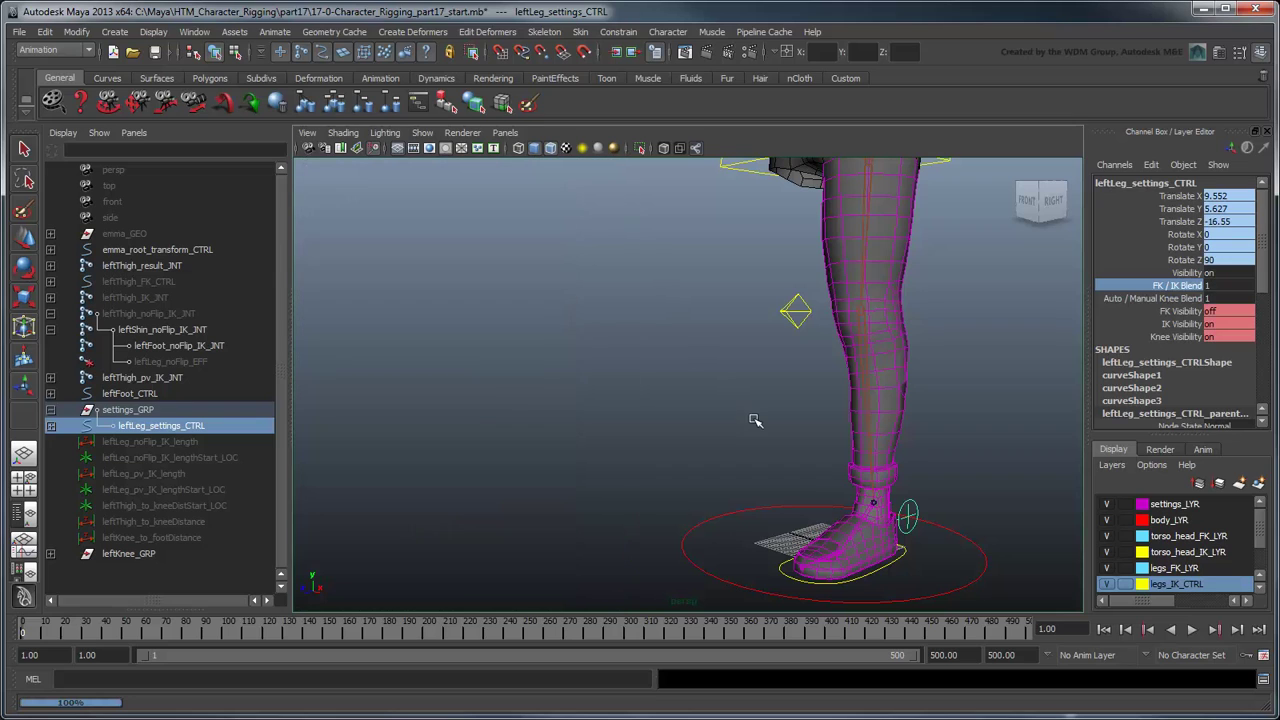
middle_click_drag(797, 437, 640, 423, "alt")
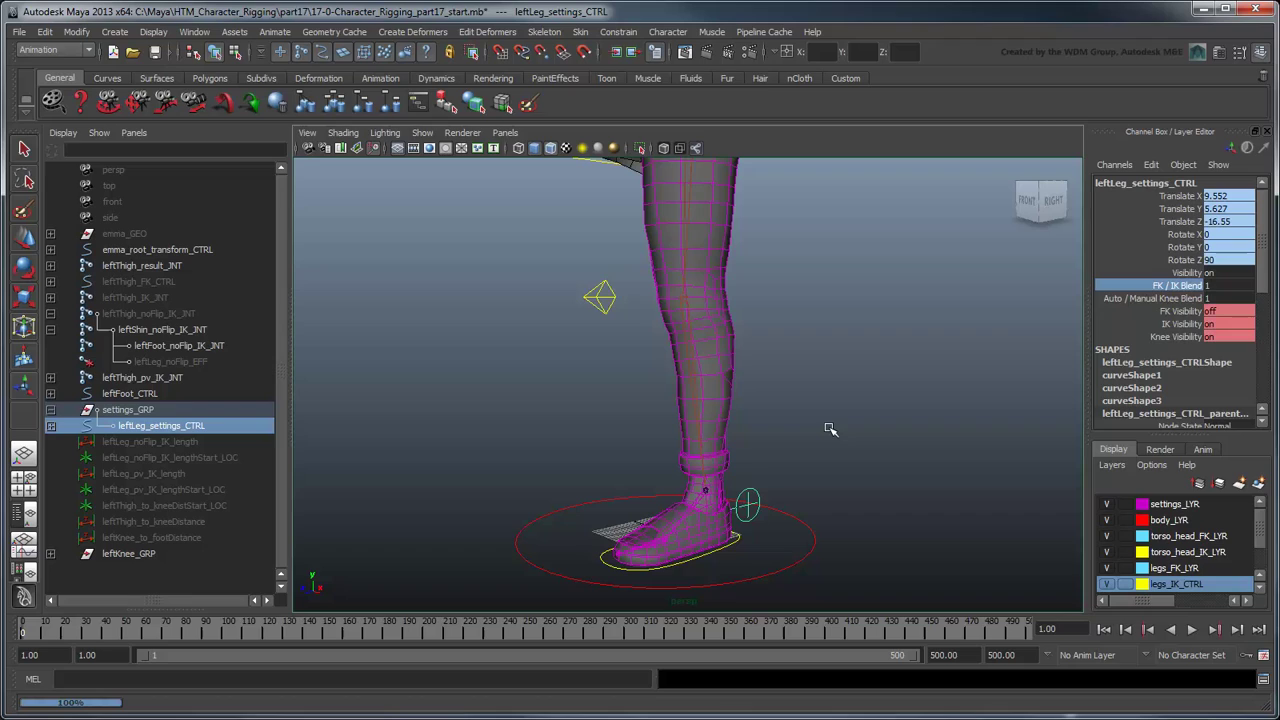